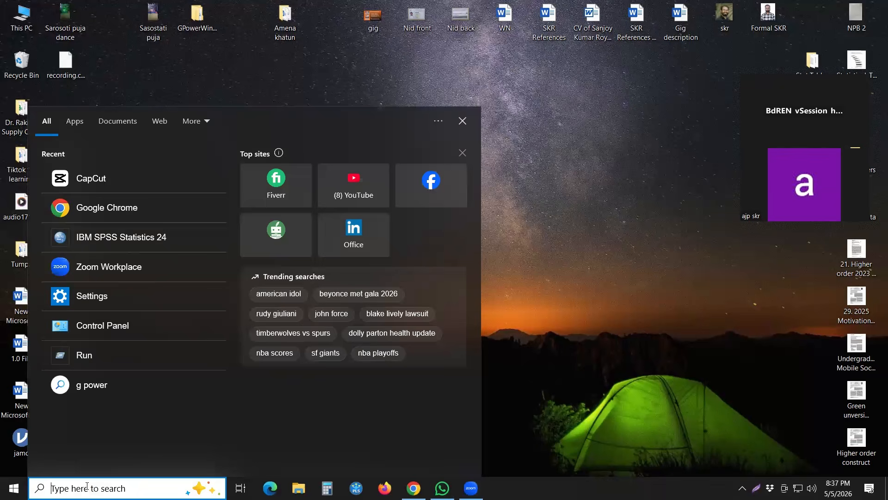
Launch IBM SPSS Statistics 24, close its start-up dialog and show the empty dataset in Variable View.
type("spss")
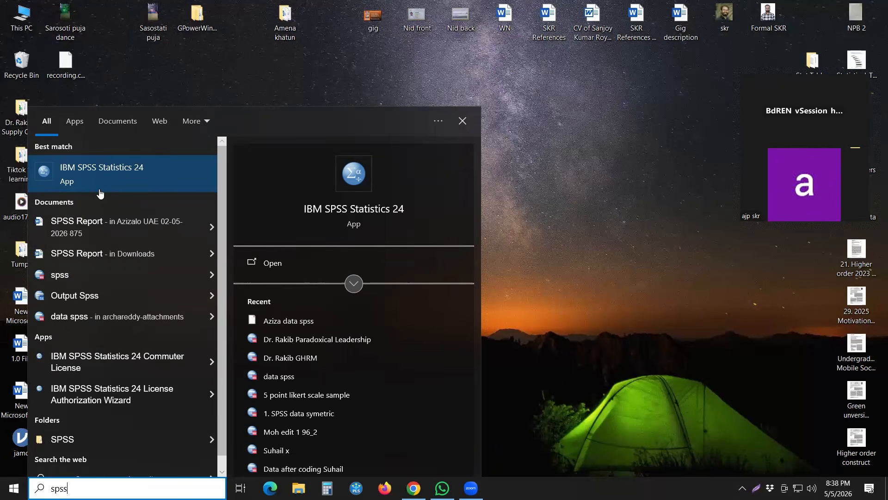
left_click(110, 178)
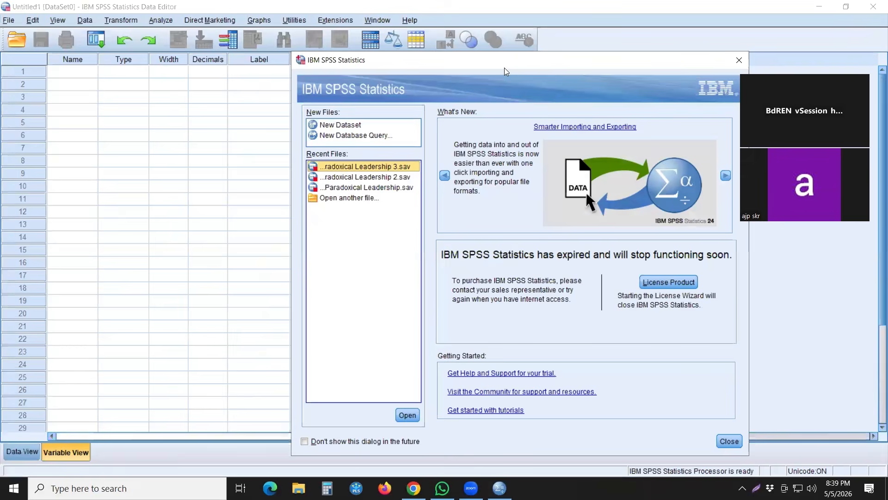
left_click_drag(505, 68, 379, 62)
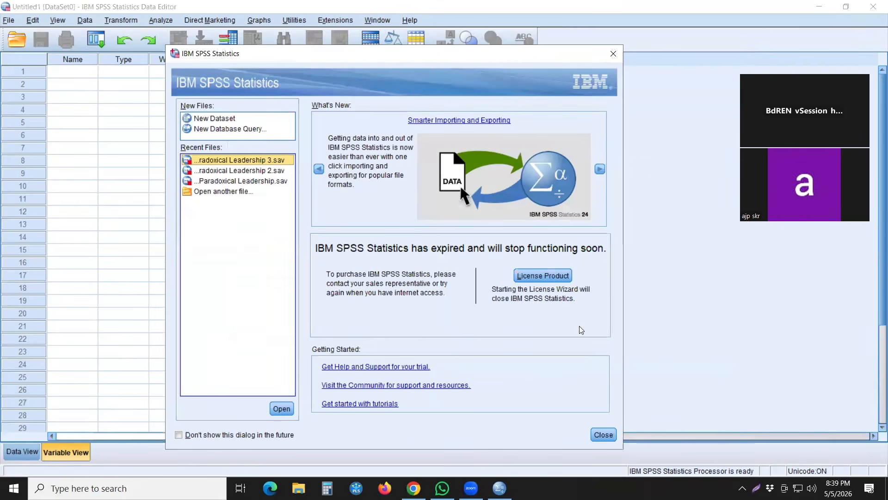
left_click(602, 434)
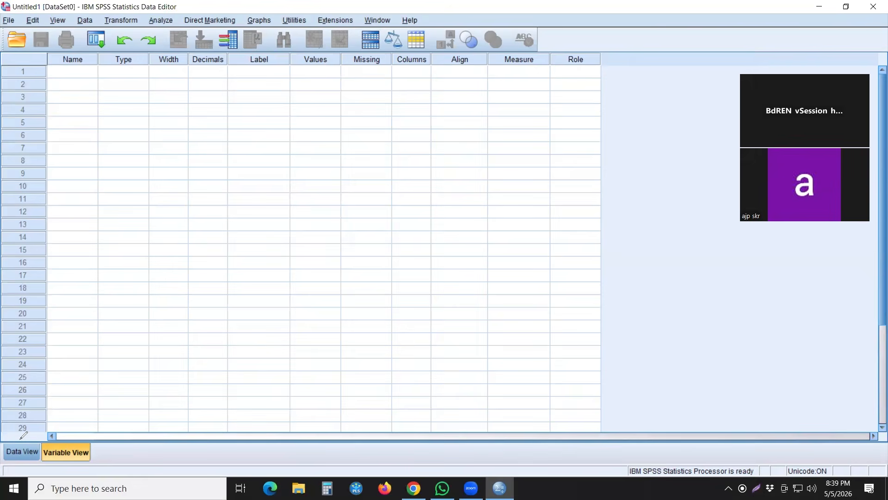
left_click(10, 452)
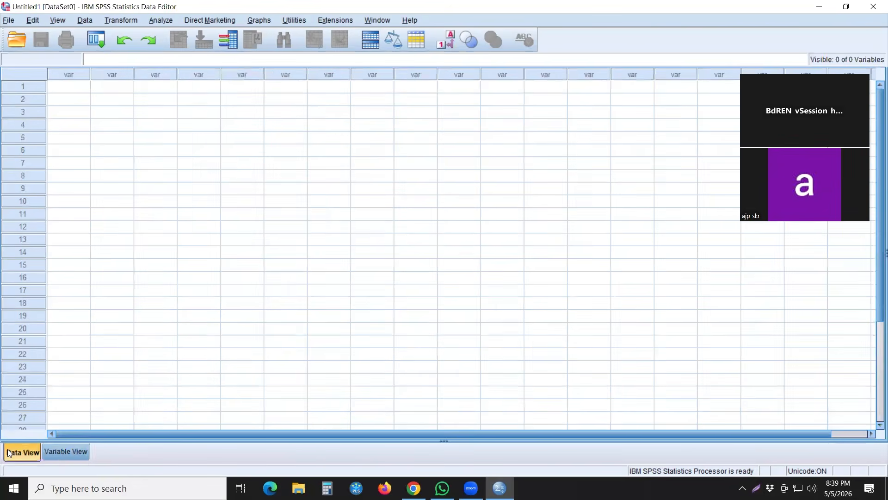
left_click(62, 455)
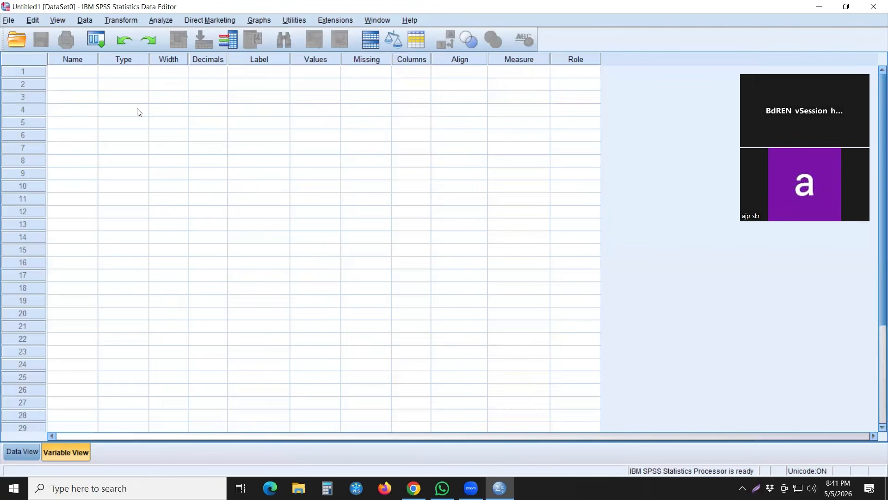
Try to name the first variable Gender$ and dismiss the resulting message.
left_click(81, 76)
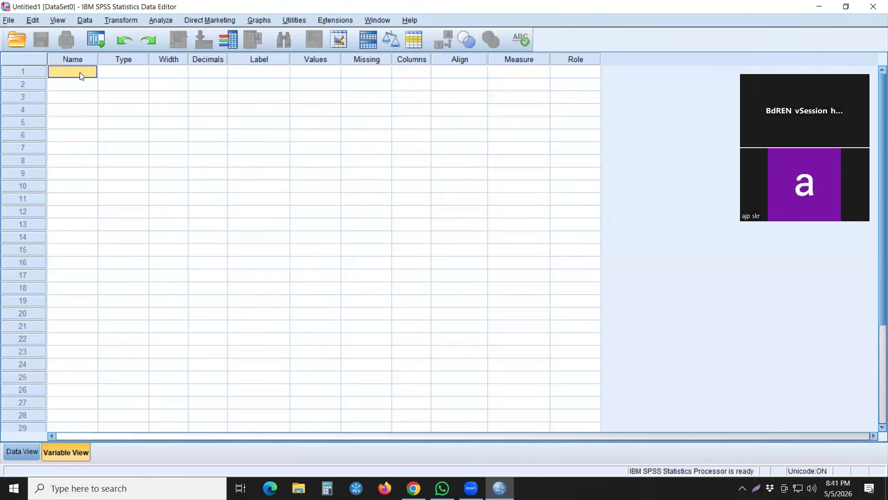
type("Ge")
type("nder")
type("$")
key("Return")
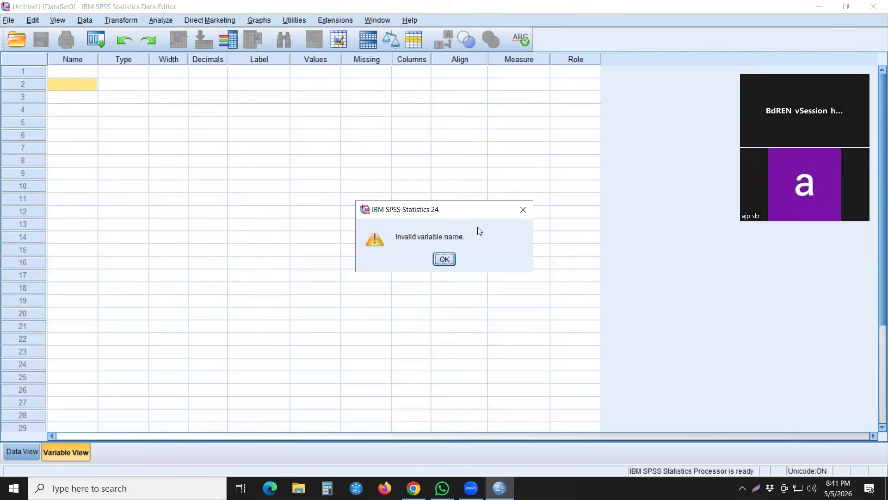
left_click(523, 209)
Try to name the first variable 1Gender, with a digit as its first character.
left_click(73, 73)
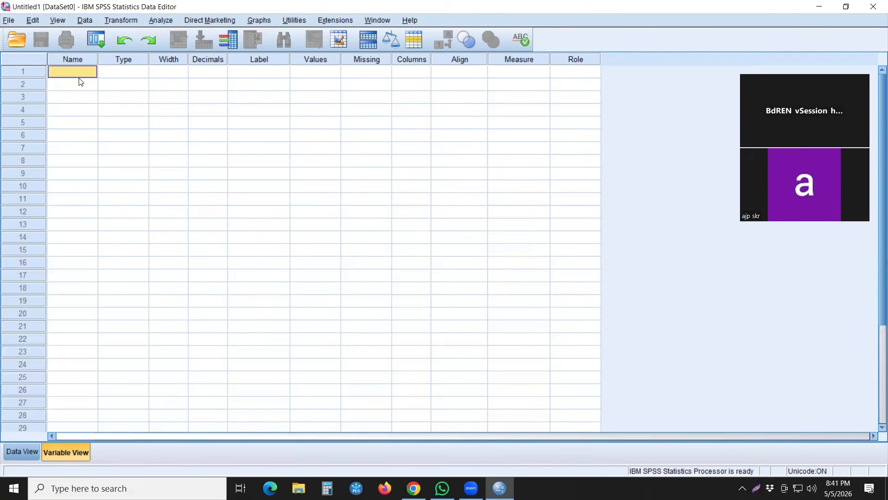
type("1Gender")
key("Return")
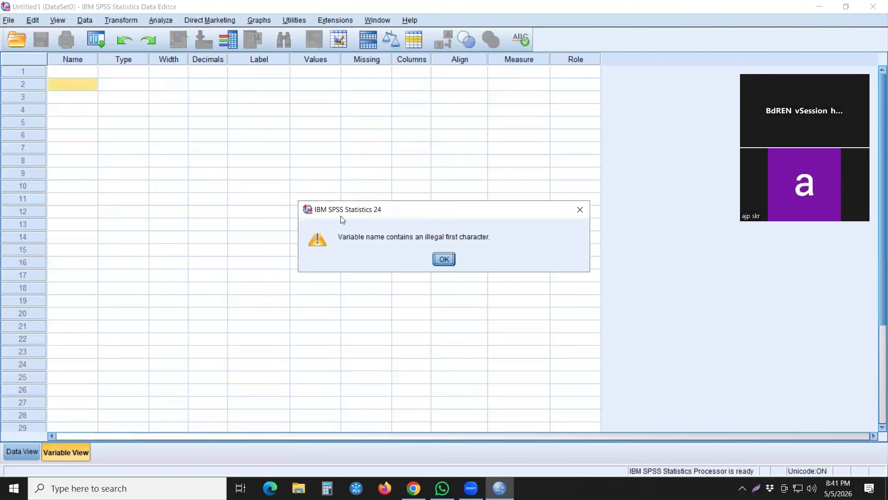
left_click(581, 210)
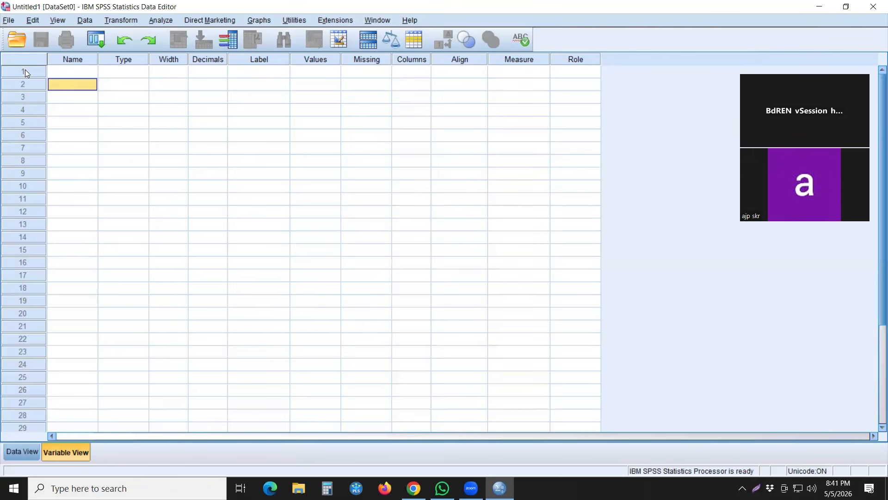
Try to name the first variable "Gender of student", with spaces between the words.
left_click(58, 74)
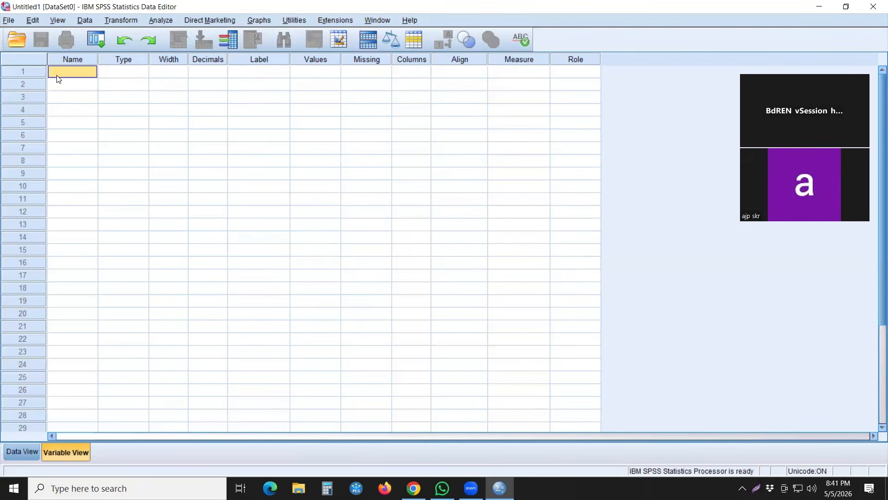
type("G")
type("ender")
type("of student")
key("Return")
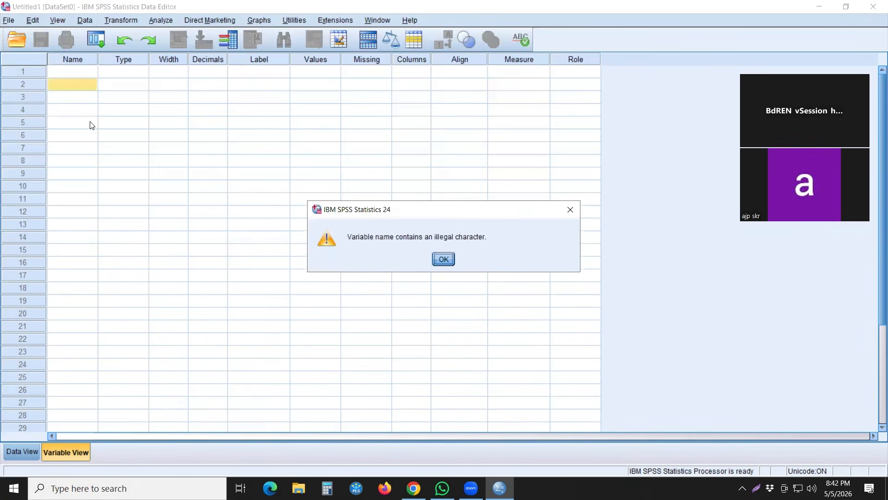
left_click(570, 210)
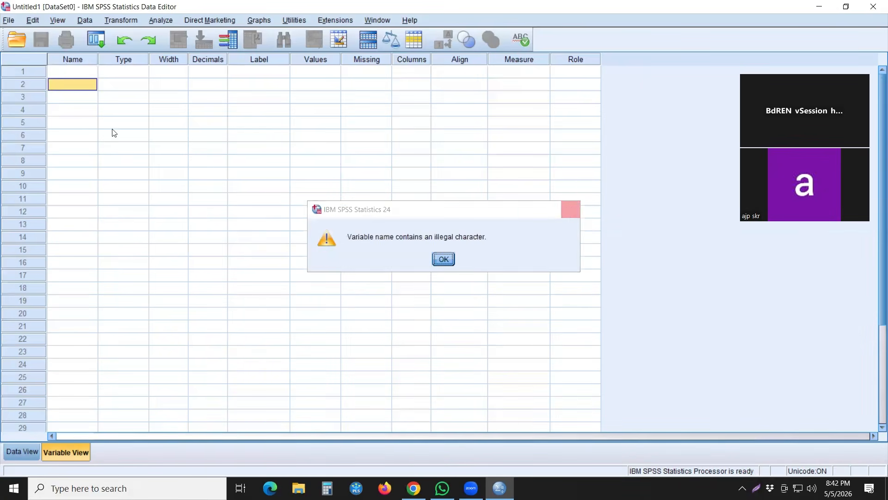
Name the first variable Gender_of_student and widen the Name column to fit the full name.
left_click(63, 76)
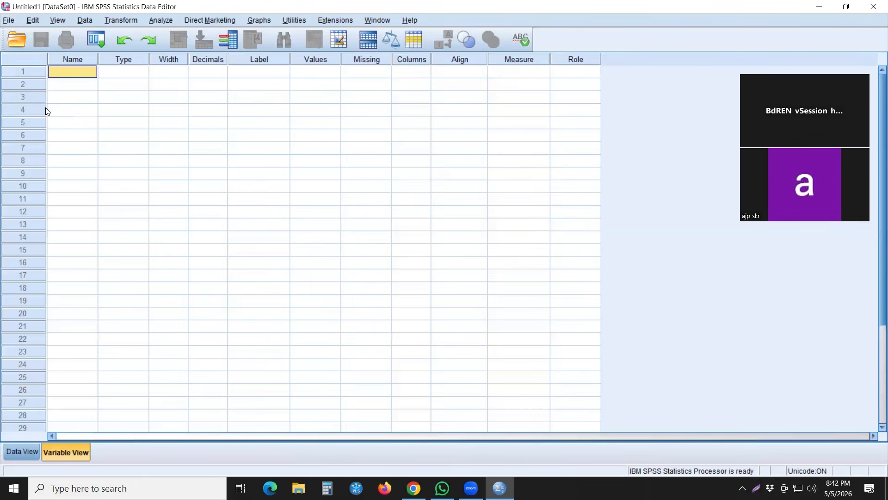
type("g")
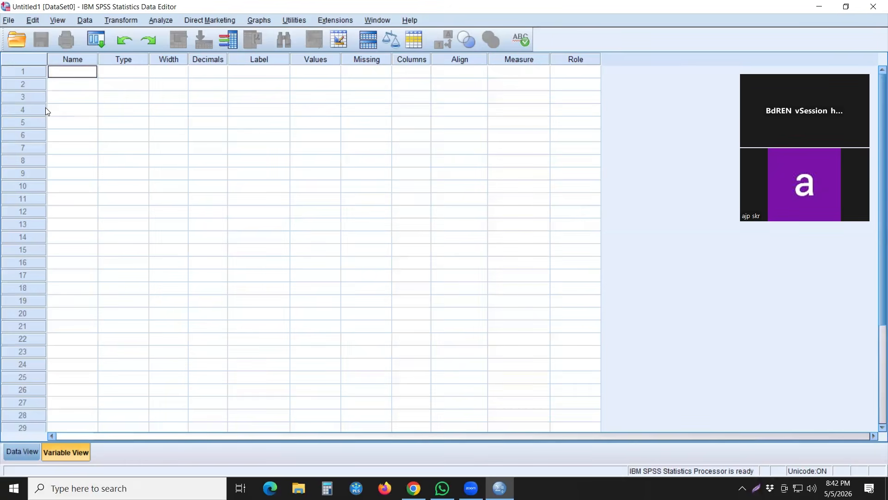
key("BackSpace")
type("Ge")
type("nde")
type("r_of")
type("_student")
right_click(46, 110)
left_click(85, 78)
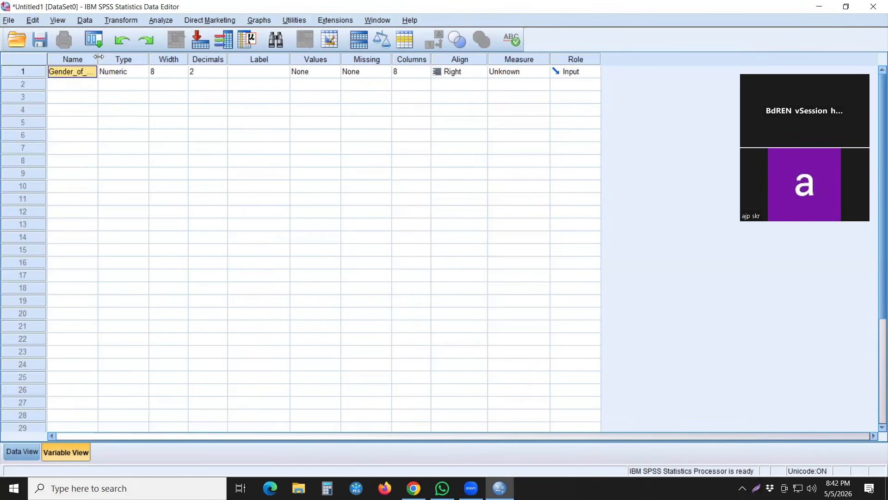
left_click_drag(99, 56, 153, 59)
left_click(119, 82)
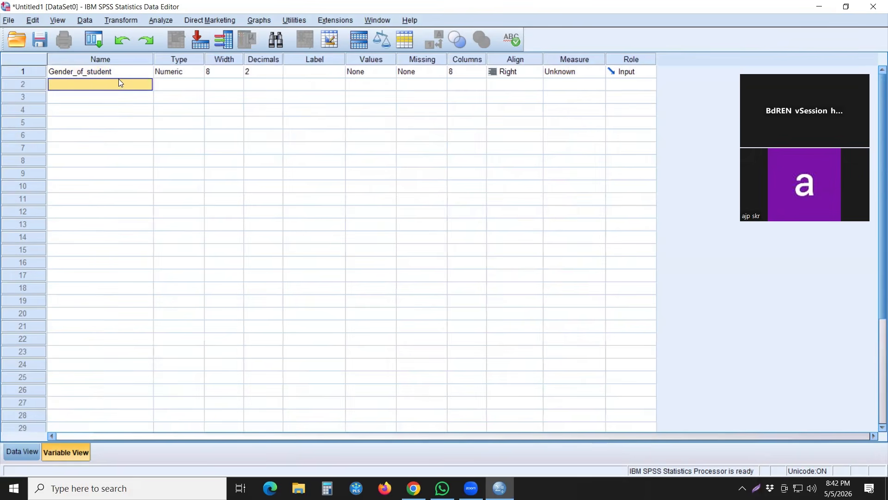
left_click(107, 76)
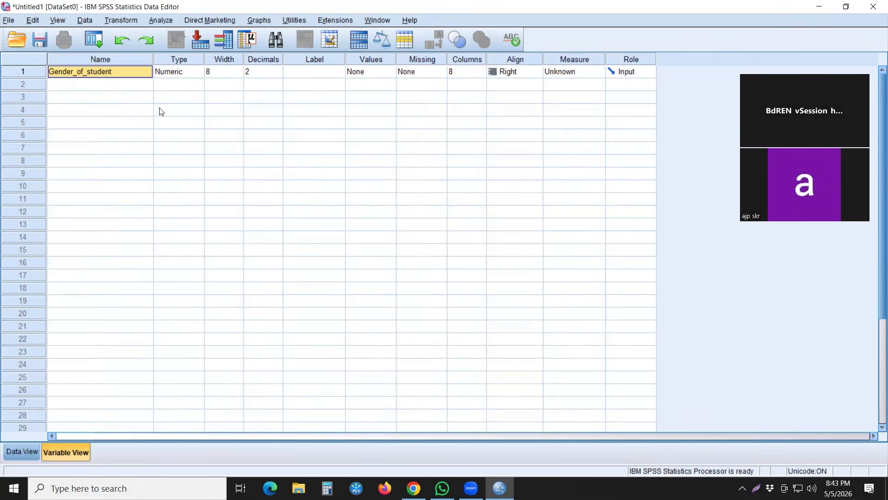
Set the variable type of Gender_of_student to String.
double_click(198, 75)
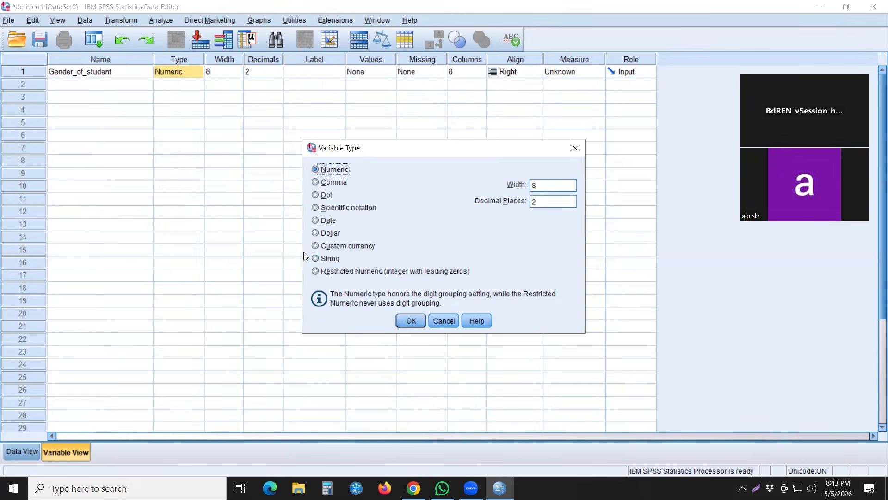
left_click(317, 258)
left_click(412, 319)
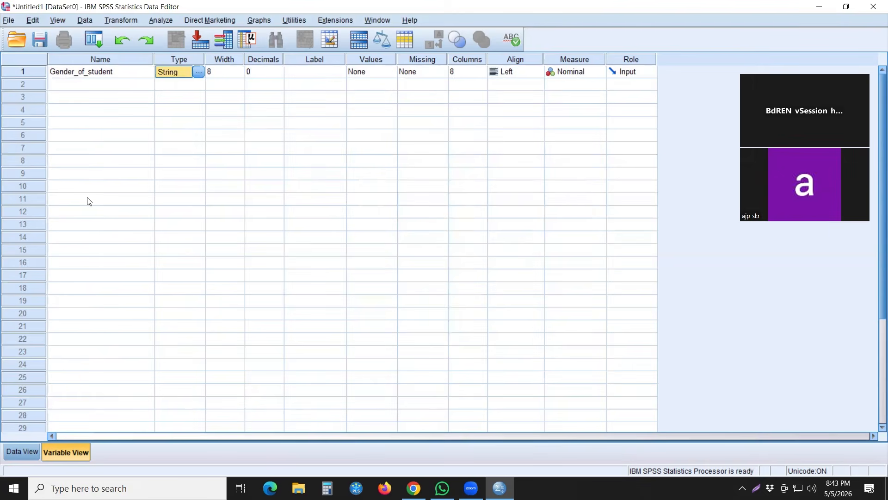
Check the Gender_of_student column in Data View and return to Variable View.
key("ctrl+t")
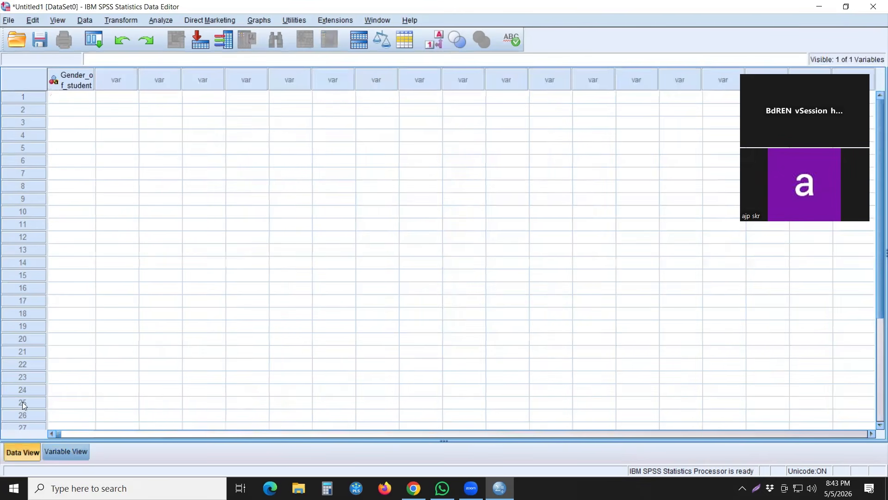
left_click(70, 99)
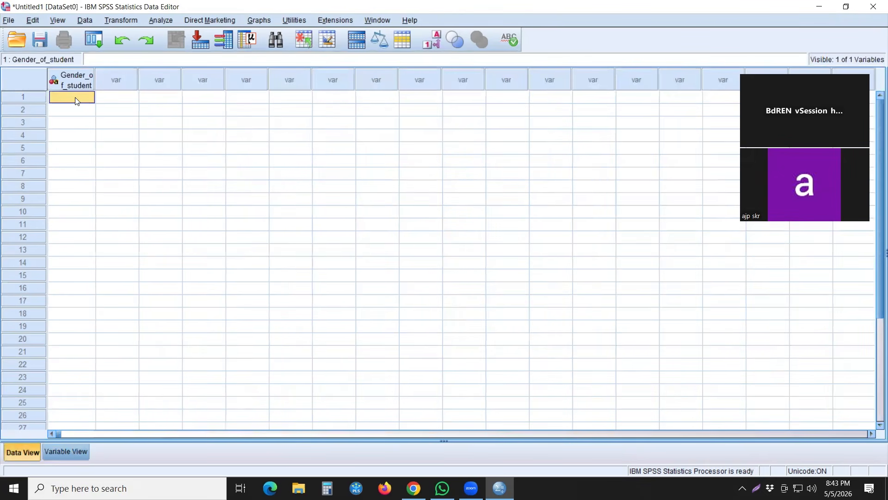
left_click(67, 449)
Try out other width values for Gender_of_student, leaving the width at 8.
left_click(228, 72)
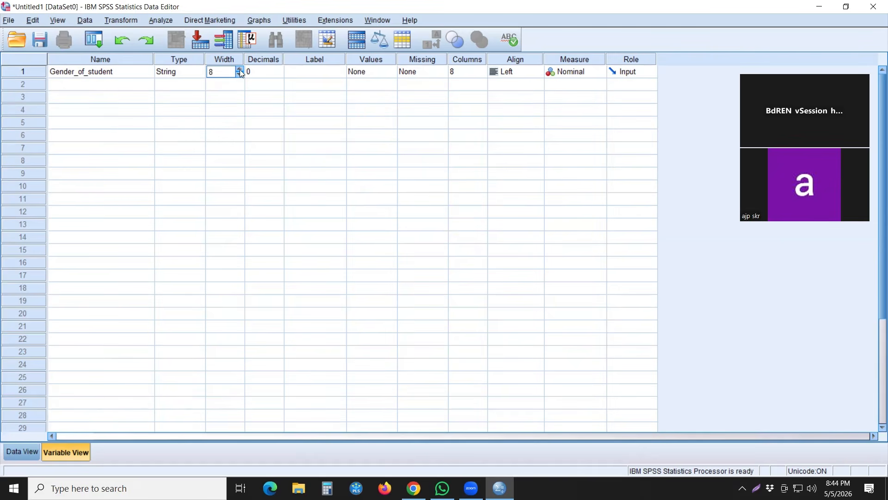
type("22")
left_click(240, 74)
left_click(239, 75)
left_click(238, 75)
left_click(274, 74)
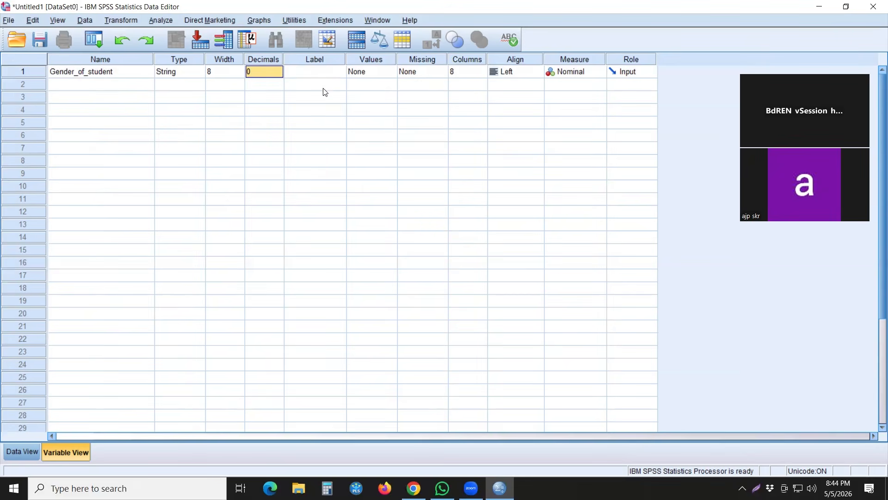
Label the Gender_of_student variable "Gender of the student" and widen the Label column to fit the text.
left_click(325, 72)
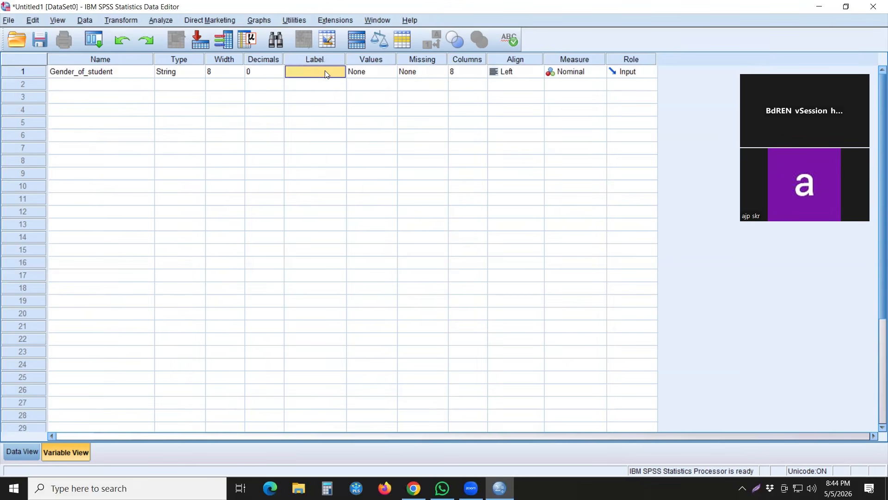
left_click(130, 71)
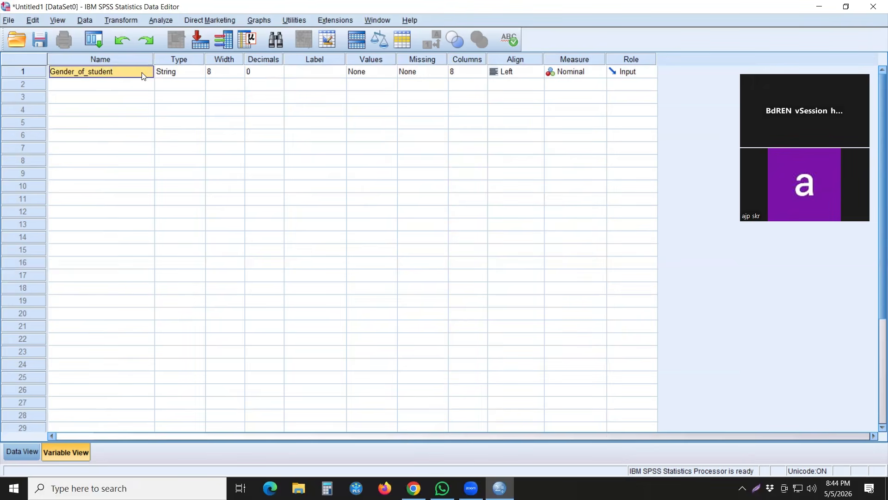
left_click(292, 73)
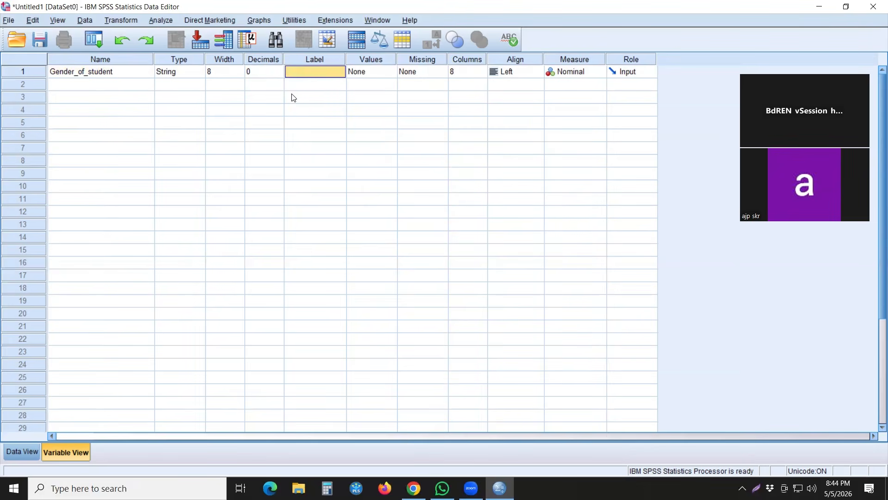
type("g")
key("BackSpace")
type("en")
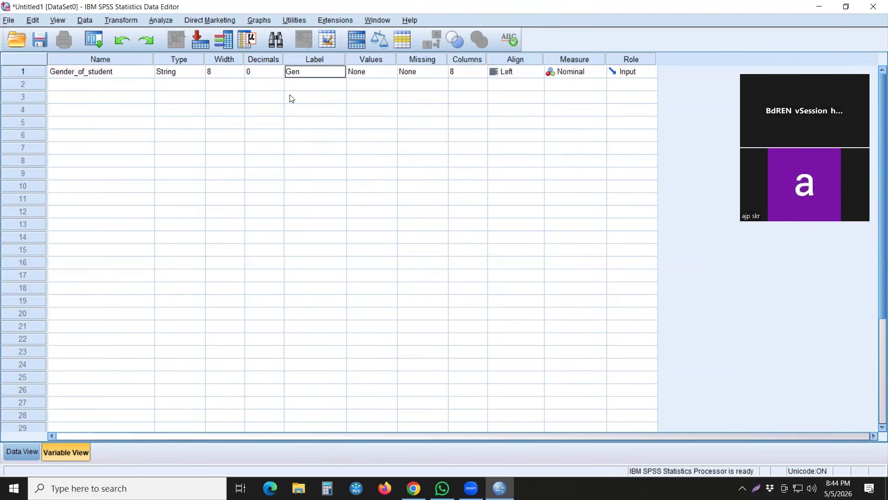
type("der of the student")
left_click(318, 88)
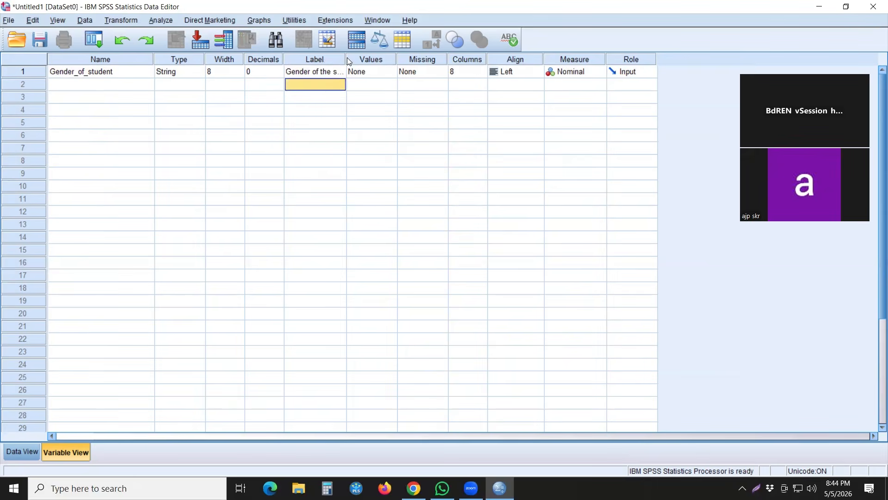
left_click_drag(347, 60, 388, 58)
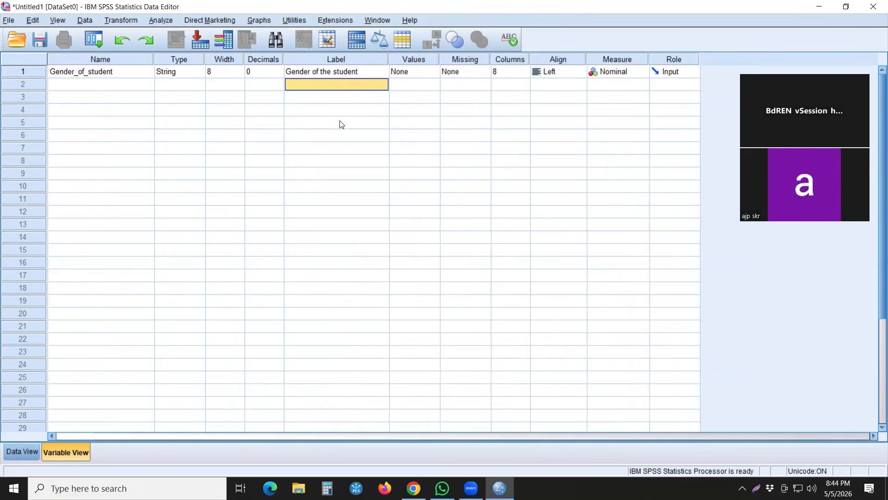
View the Value Labels dialog for Gender_of_student, close it without defining labels, and select the variable's Columns setting.
left_click(423, 72)
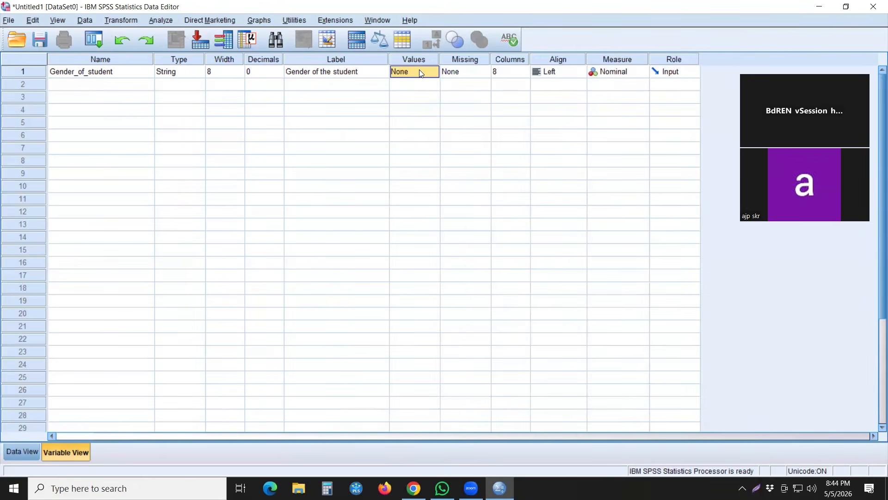
left_click(426, 68)
left_click(429, 72)
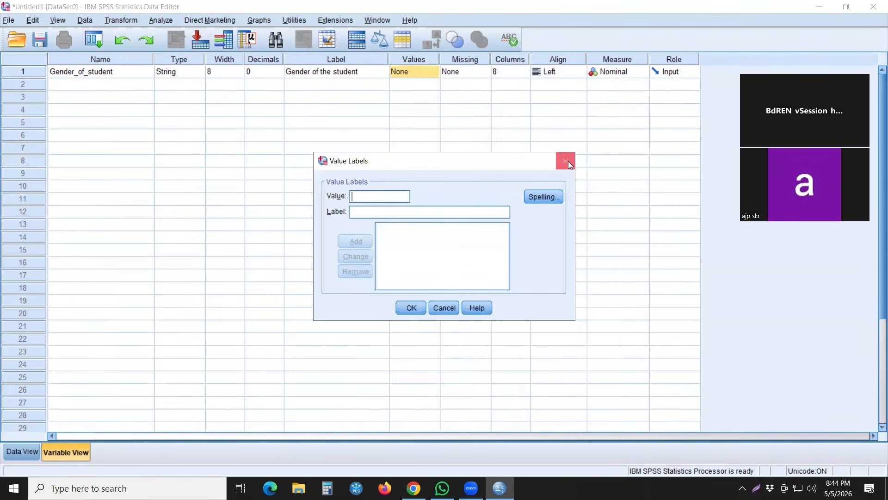
left_click(566, 161)
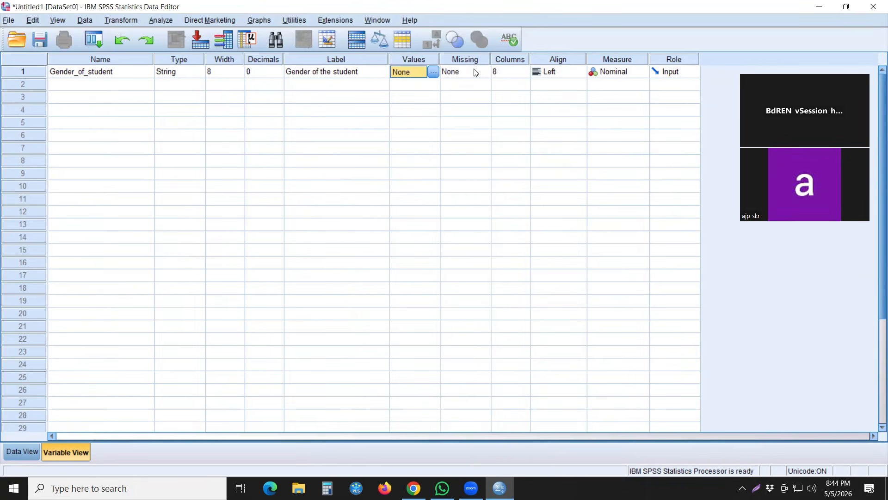
left_click(511, 72)
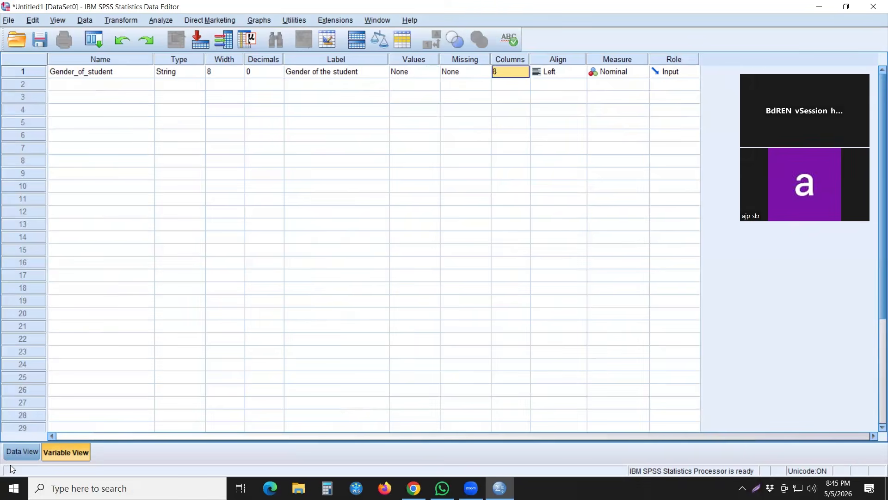
Inspect the Gender_of_student column's display width in Data View and return to Variable View.
left_click(17, 452)
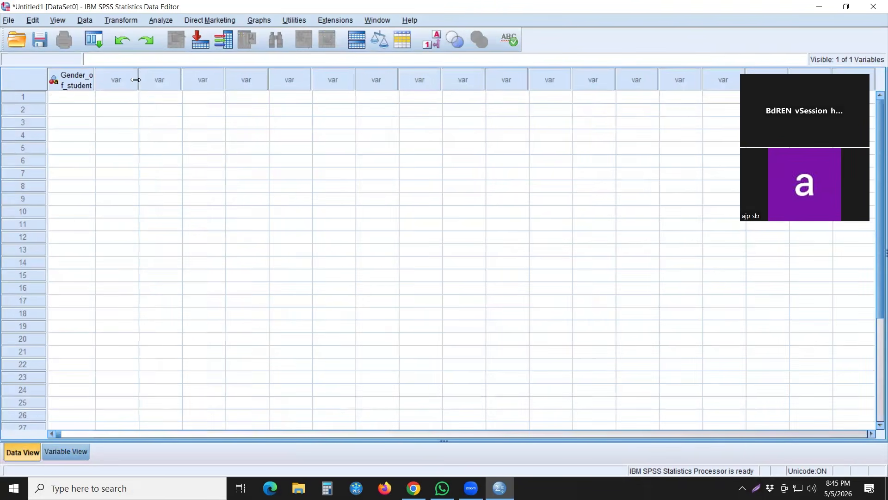
mouse_move(139, 79)
left_mouse_down()
mouse_move(215, 81)
mouse_move(139, 80)
left_mouse_up()
left_click(56, 445)
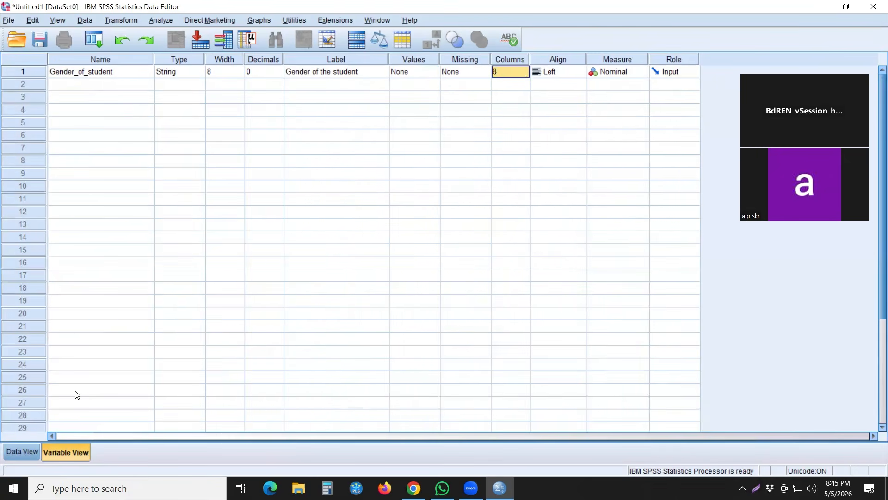
Try a Columns value of 13 for Gender_of_student, check its display width in Data View, and return to Variable View.
left_click(522, 71)
left_click(525, 69)
left_click(525, 70)
left_click(525, 70)
left_click(525, 70)
left_click(182, 339)
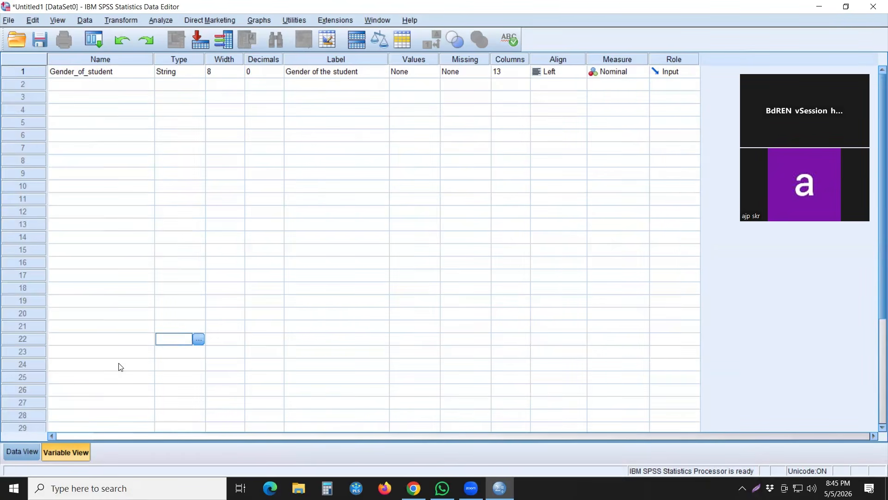
left_click(24, 453)
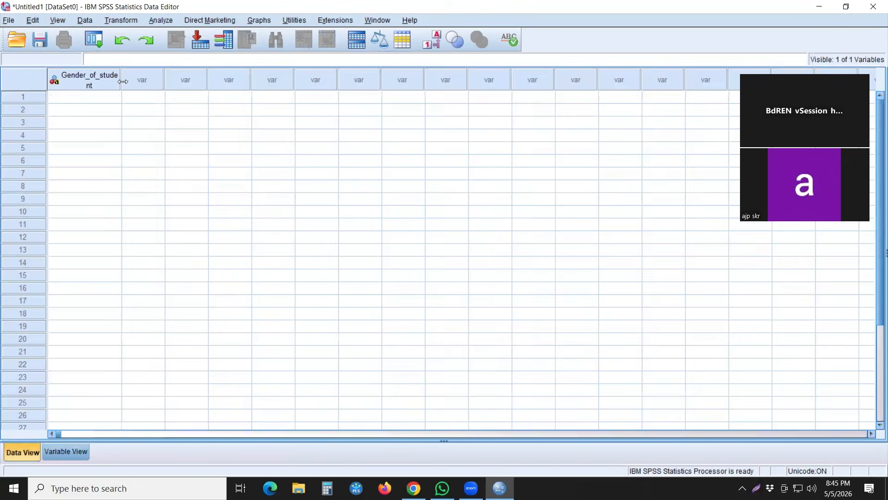
left_click(51, 451)
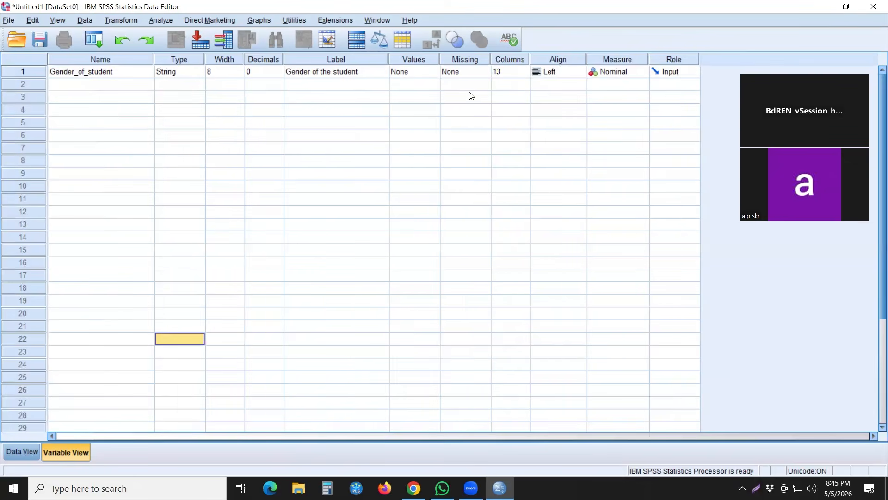
Restore Gender_of_student's Columns value to 8, check the narrower column in Data View, and return to Variable View.
left_click(522, 73)
left_click(525, 75)
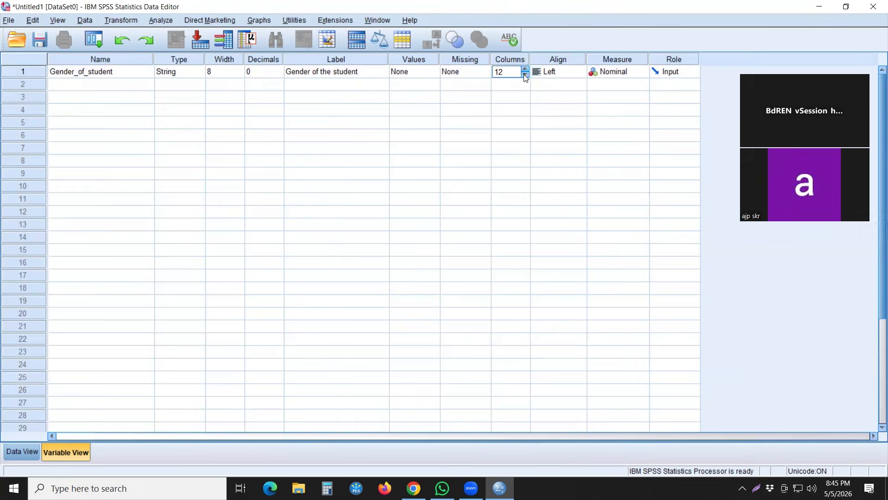
left_click(525, 76)
left_click(525, 75)
left_click(525, 76)
left_click(525, 76)
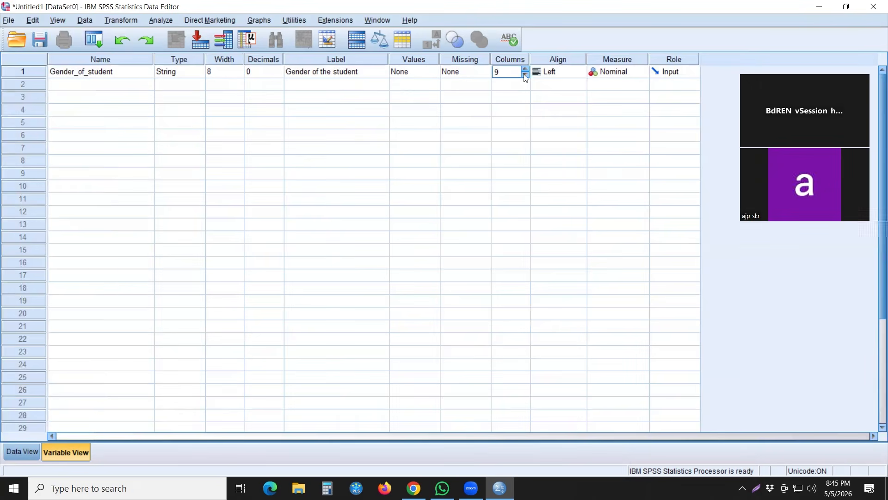
left_click(10, 453)
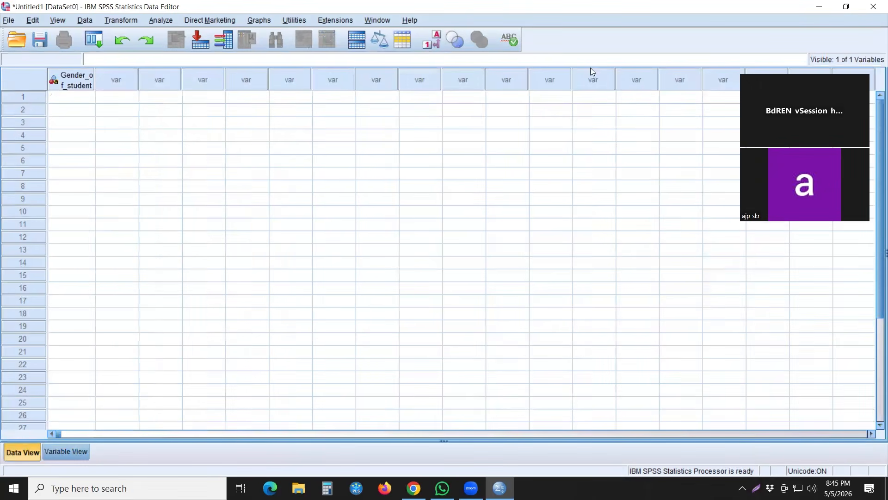
left_click(75, 452)
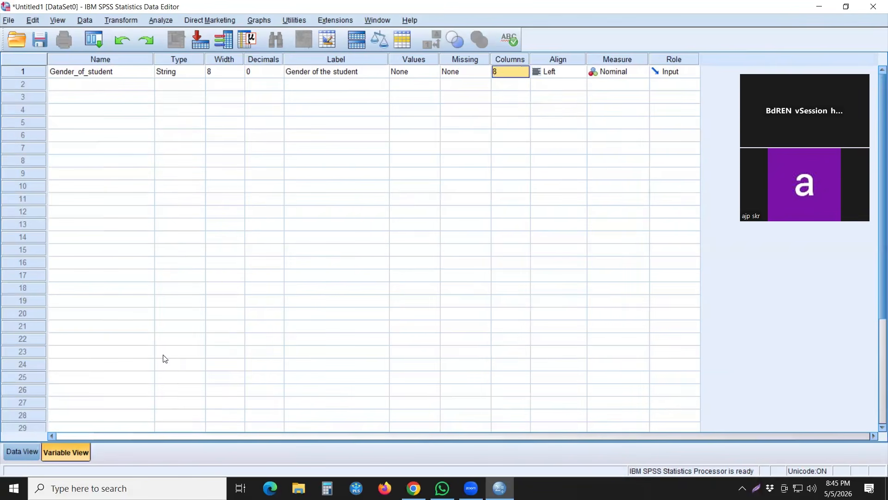
View the alignment choices for Gender_of_student and leave them without picking a different one.
left_click(580, 71)
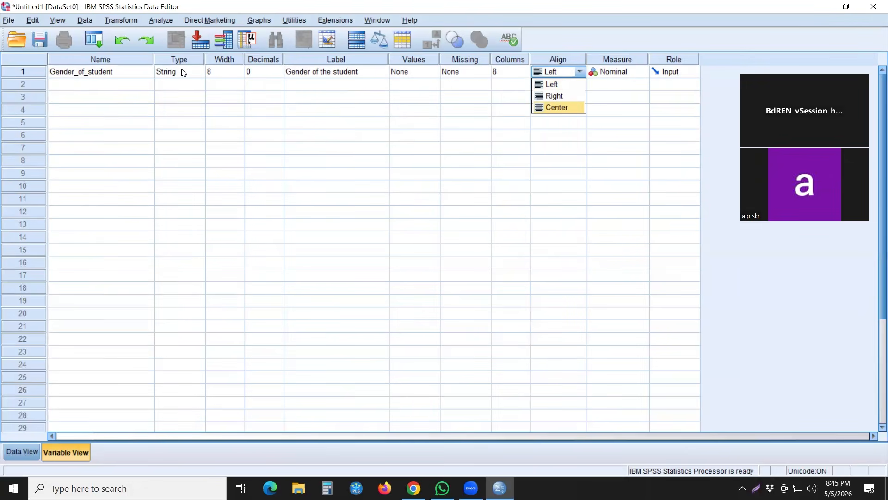
left_click(193, 77)
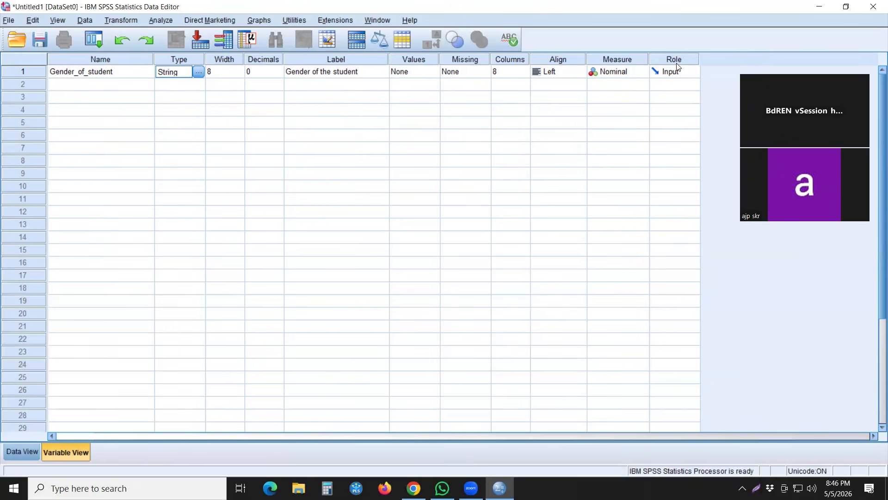
Add a second variable named Age below Gender_of_student.
left_click(118, 90)
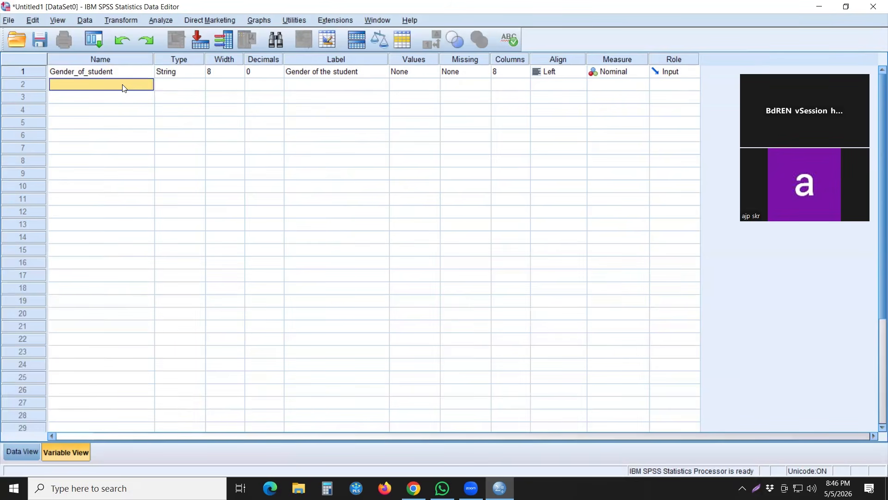
type("A")
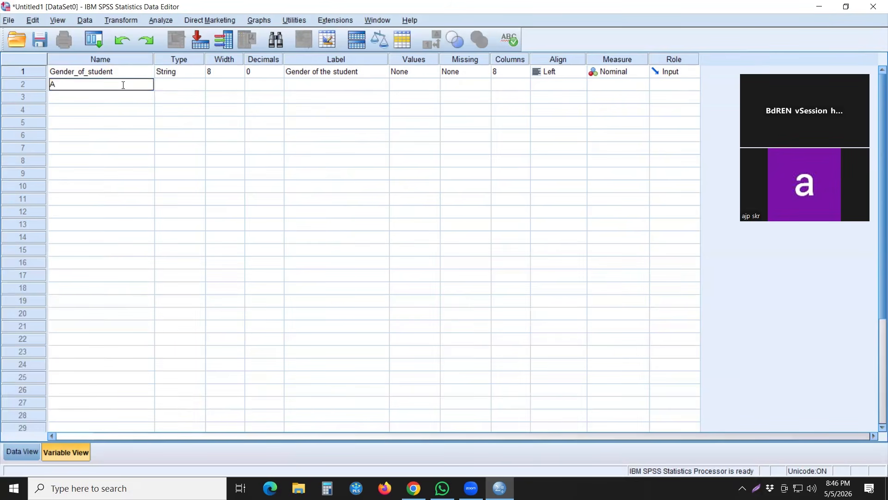
type("ge")
left_click(83, 99)
left_click(87, 87)
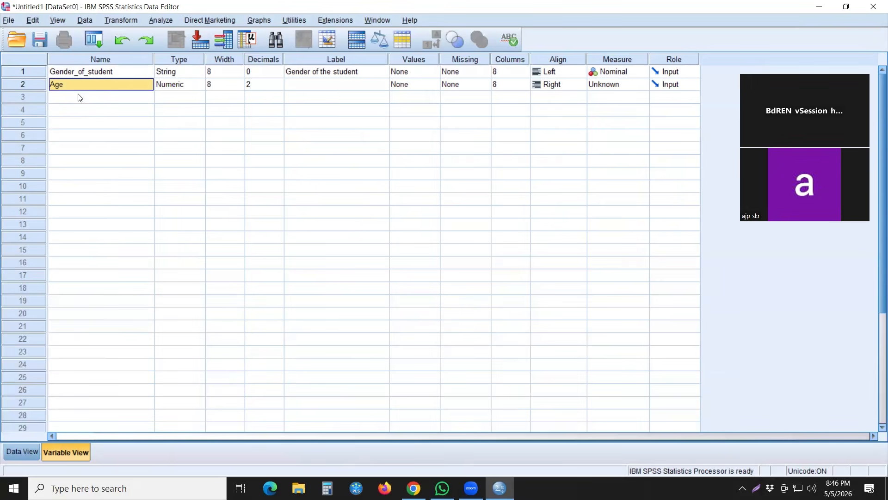
Review the available variable types for Age and close the Variable Type dialog without changing anything.
left_click(198, 86)
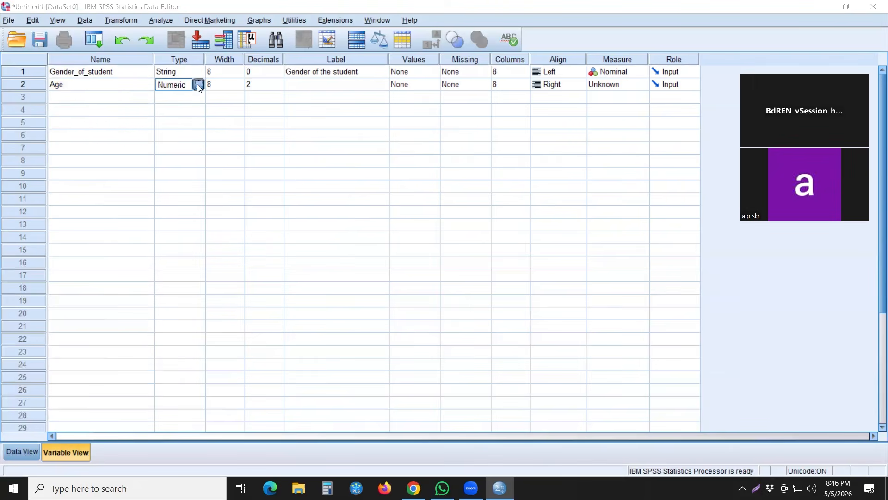
left_click(198, 86)
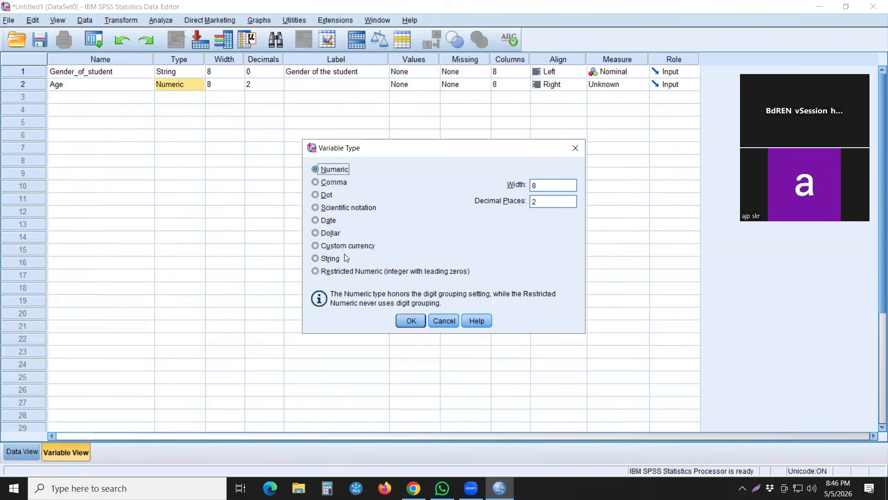
left_click(575, 149)
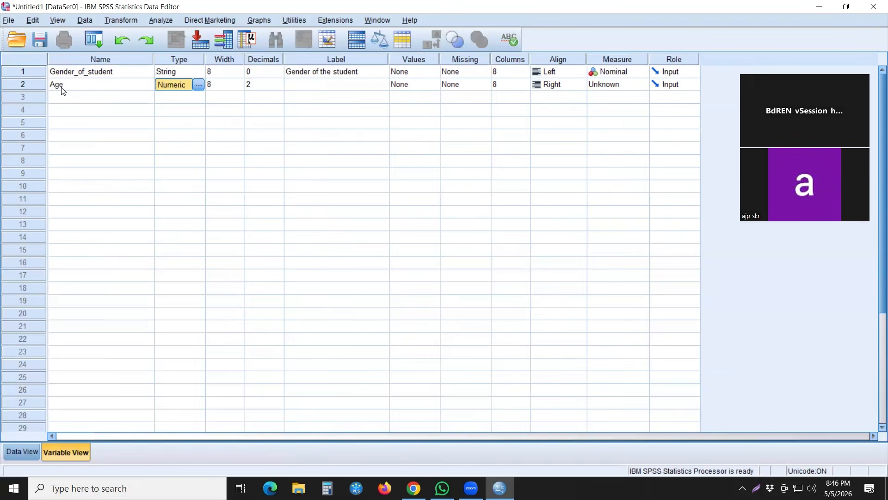
Look at the empty Age column's cells in Data View and return to Variable View.
left_click(13, 452)
left_click_drag(126, 99, 120, 127)
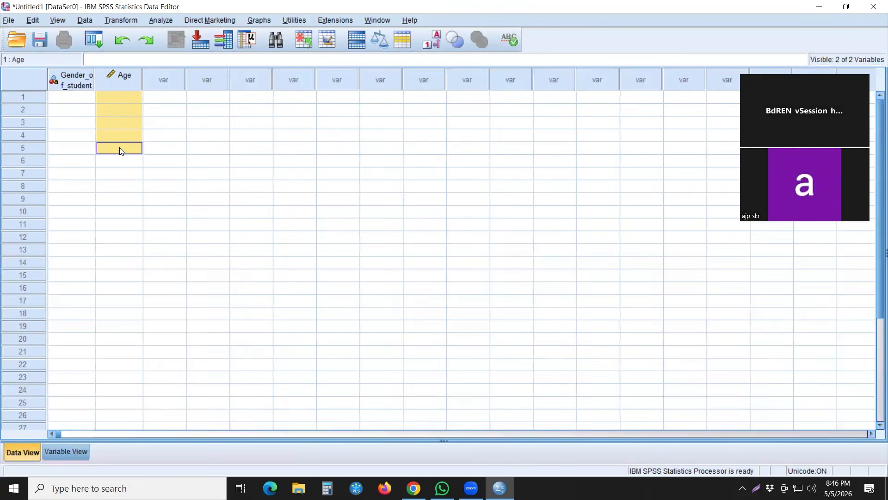
left_click(65, 452)
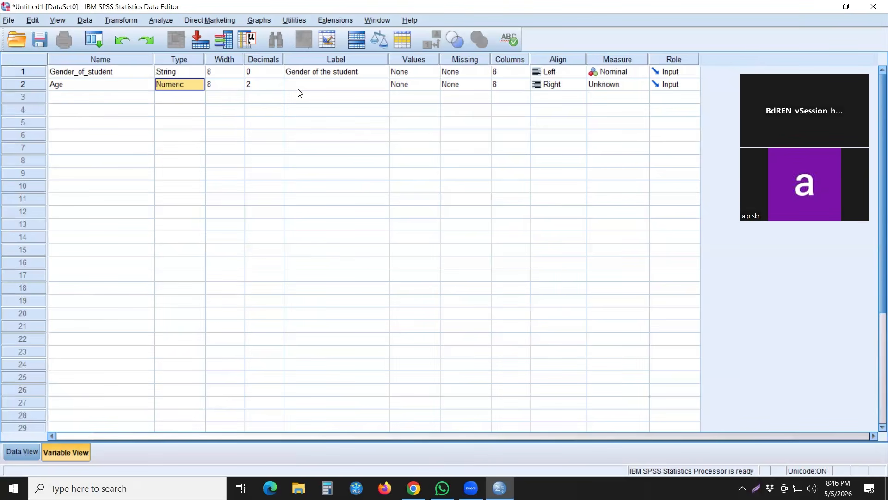
Set the Age variable's measure to Scale and its alignment to Left.
left_click(324, 87)
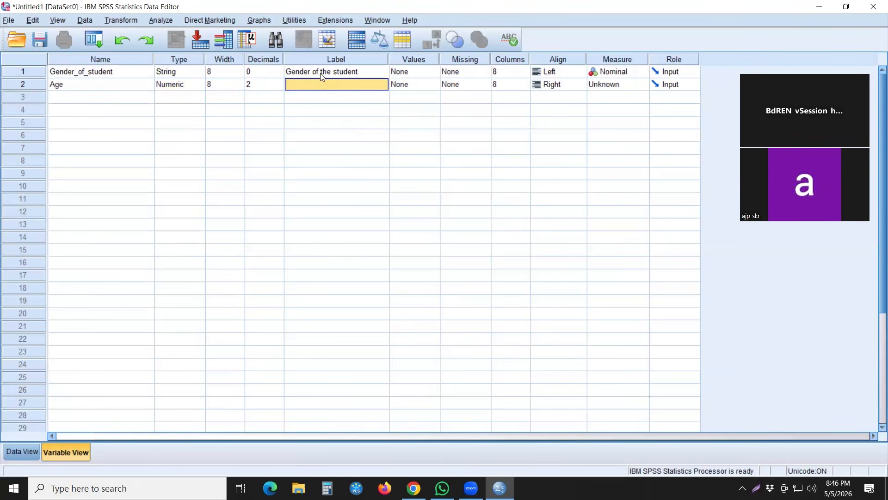
left_click(322, 73)
left_click(330, 84)
left_click(554, 75)
left_click(603, 89)
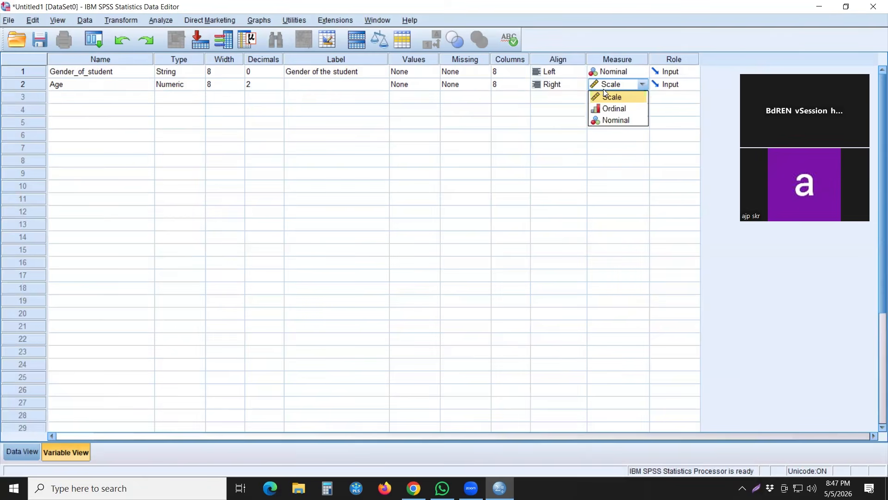
left_click(570, 84)
left_click(566, 97)
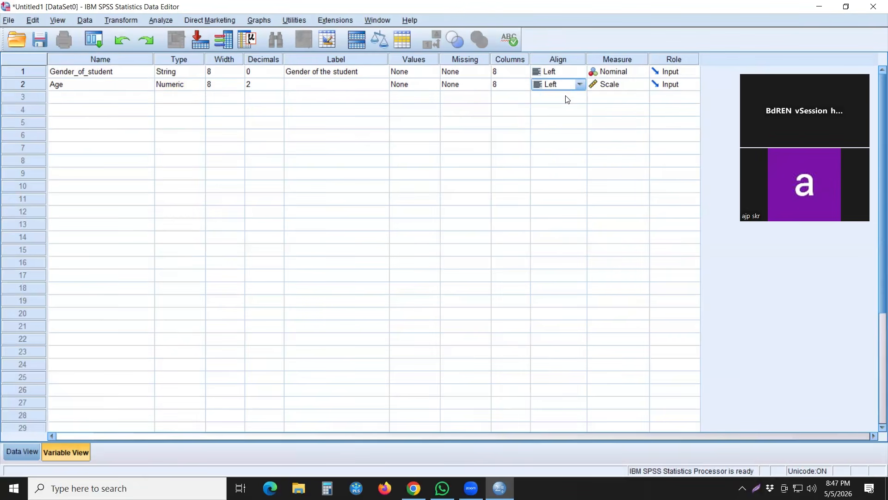
left_click(643, 85)
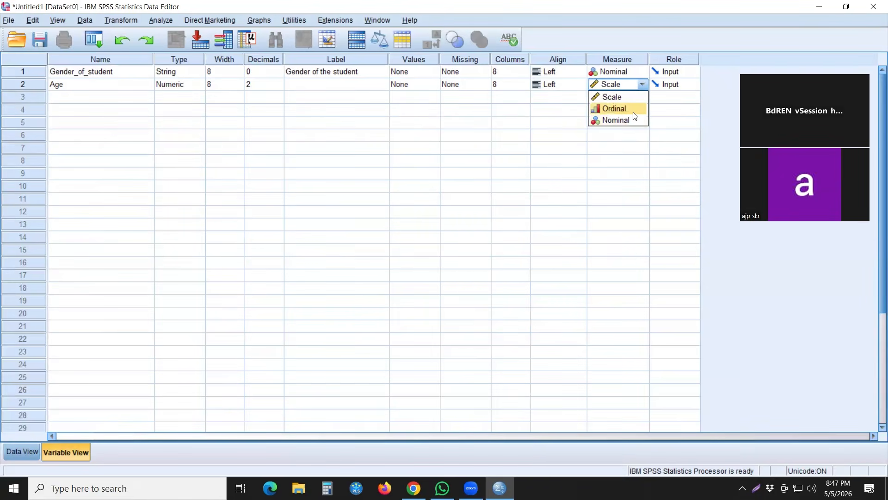
left_click(546, 97)
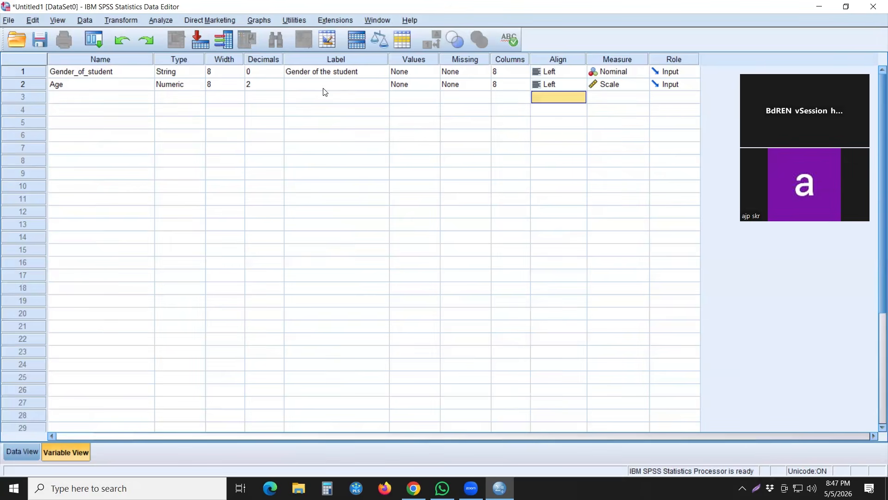
Add a third variable named Batch below Age.
left_click(98, 98)
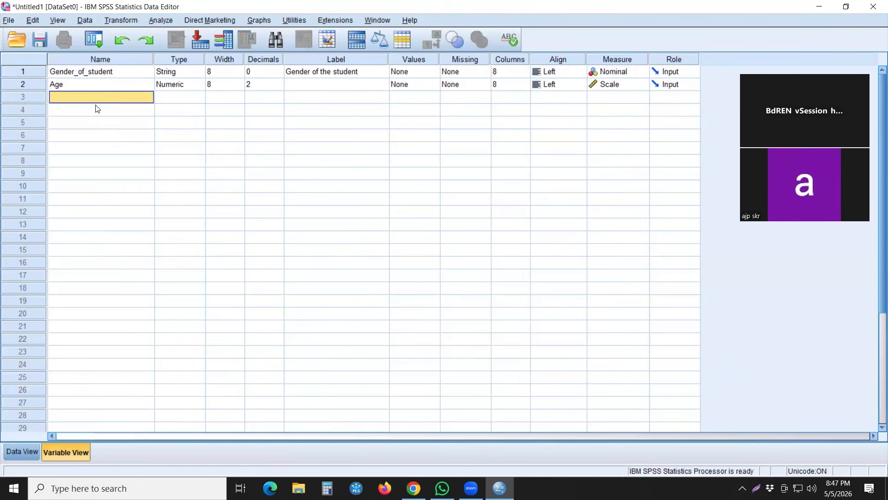
type("B")
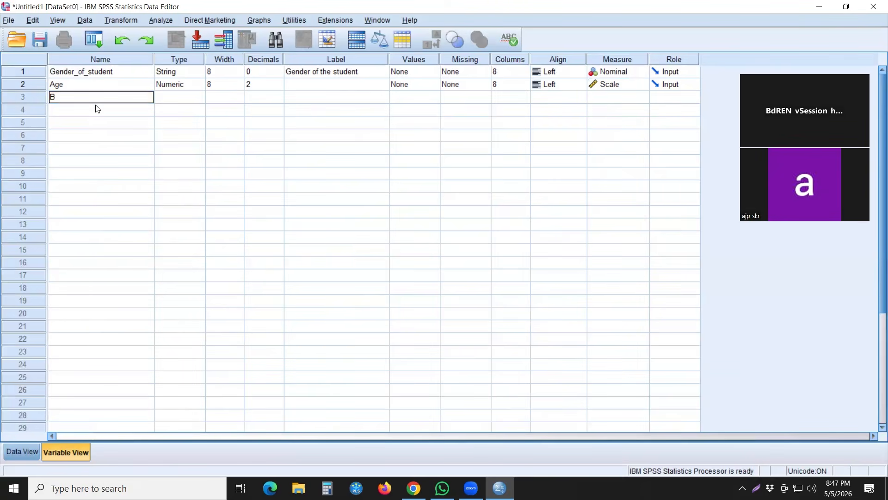
type("atch")
key("Return")
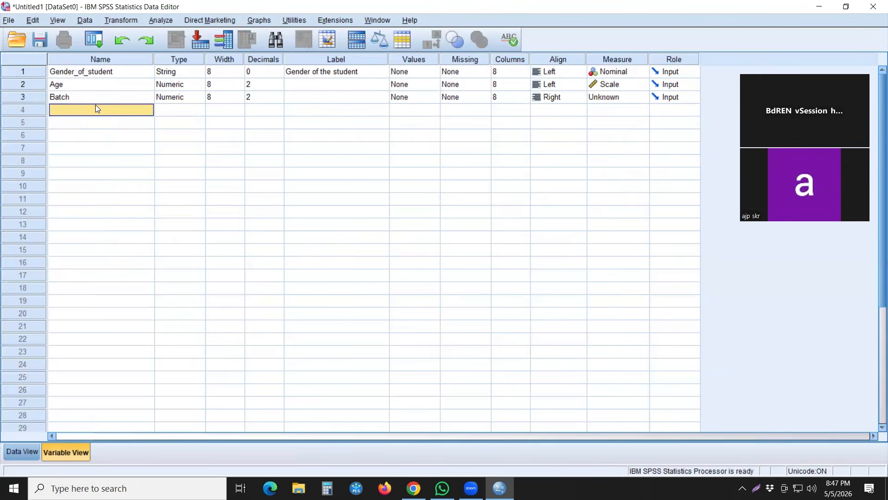
Set the Batch variable's measure to Ordinal.
left_click(175, 97)
left_click(616, 103)
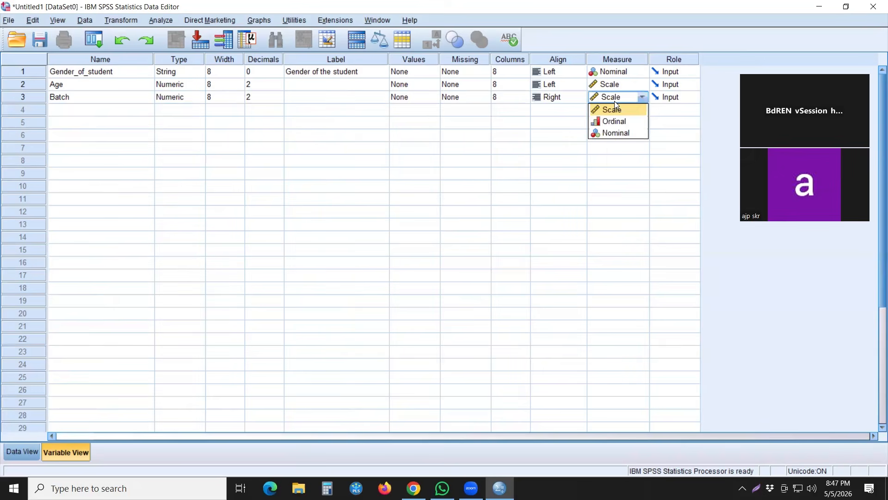
left_click(576, 113)
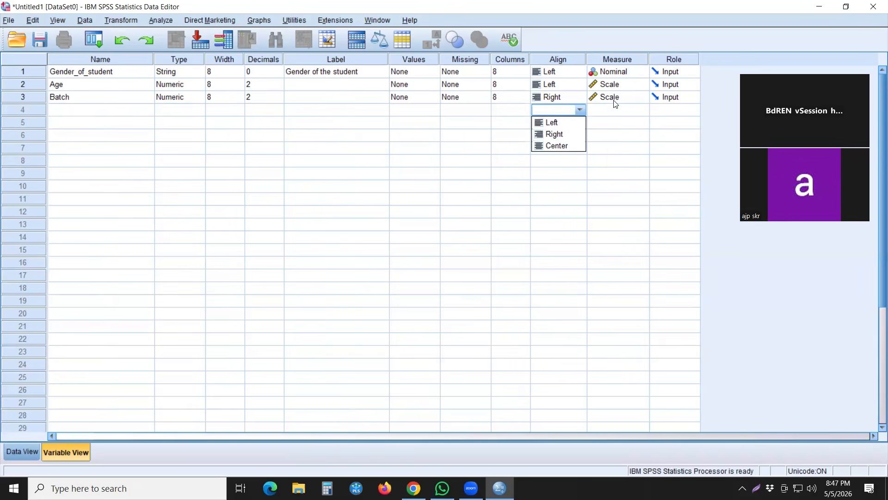
left_click(618, 98)
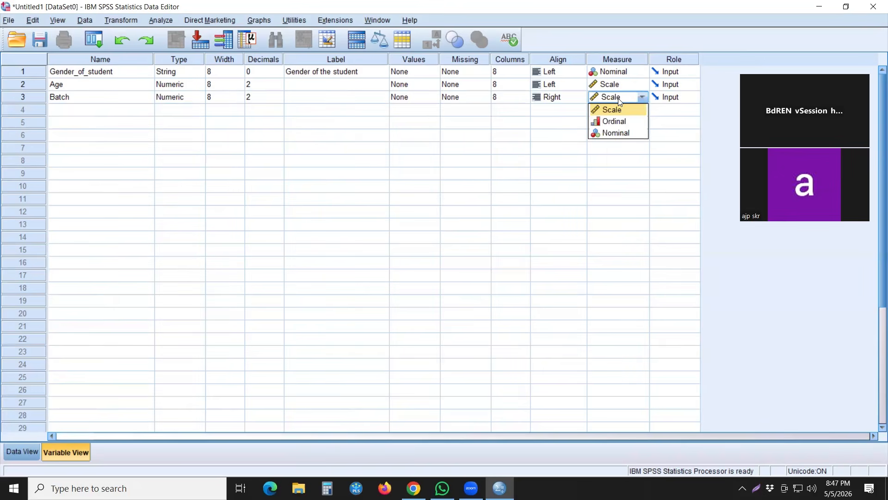
left_click(633, 120)
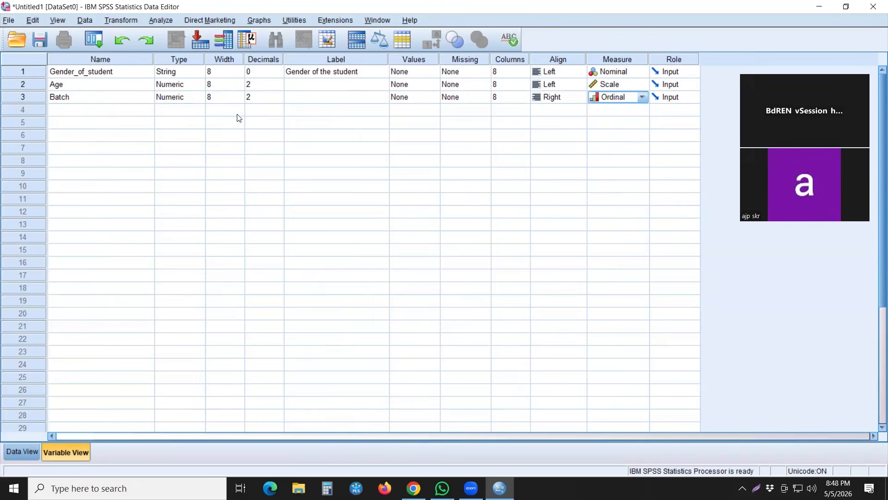
Set the Batch variable's decimals to 0 and its alignment to Left.
left_click(266, 98)
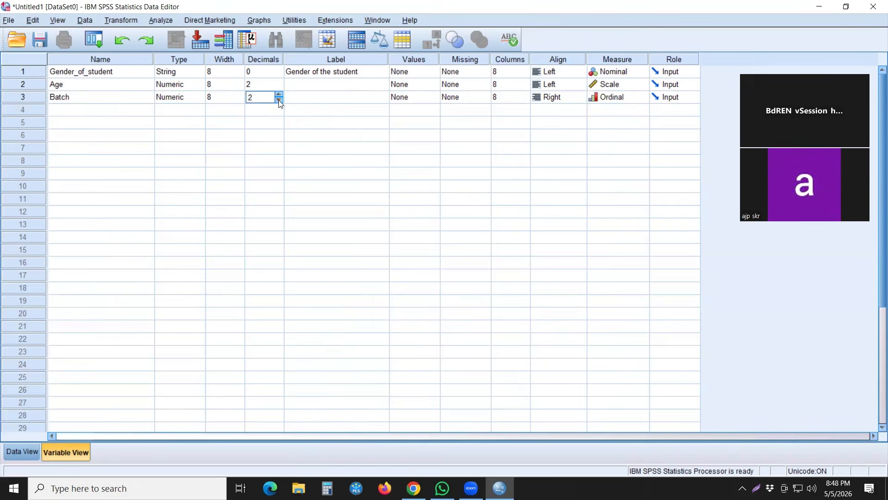
left_click(279, 100)
left_click(279, 100)
left_click(340, 101)
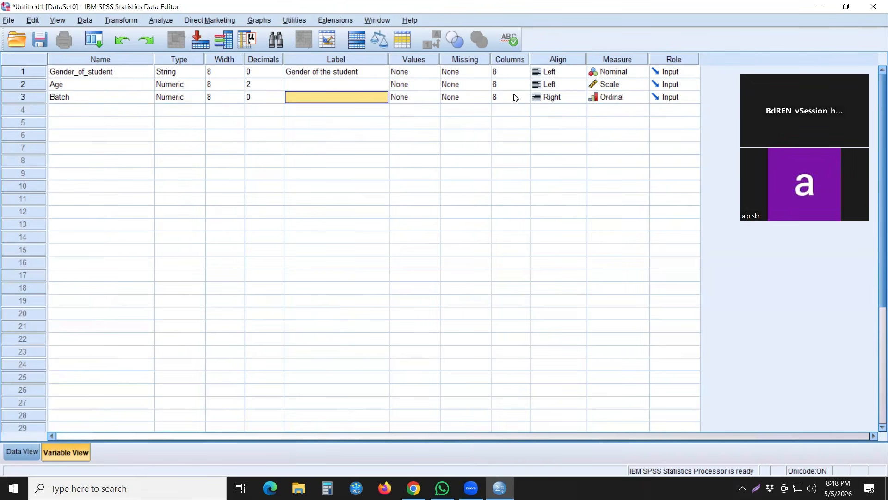
left_click(577, 101)
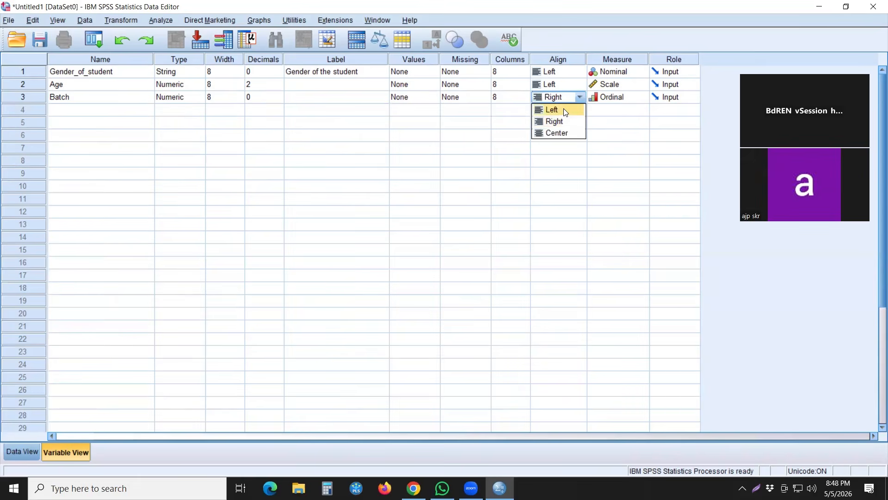
left_click(565, 111)
left_click(574, 76)
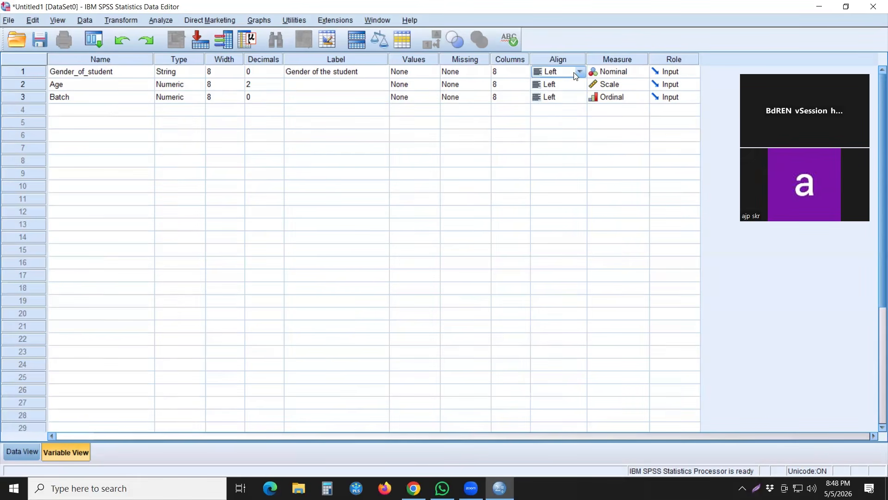
Set the alignment of the Gender_of_student, Age and Batch variables to Right.
left_click(574, 75)
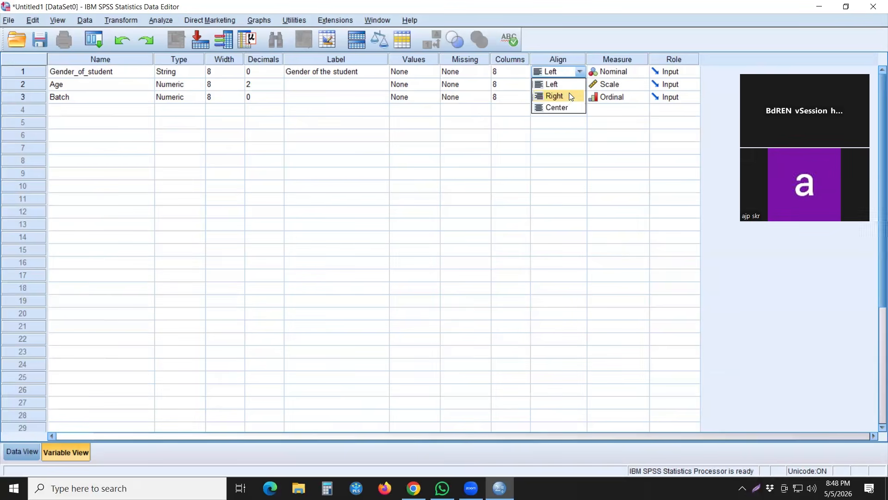
left_click(570, 96)
left_click(568, 86)
left_click(567, 86)
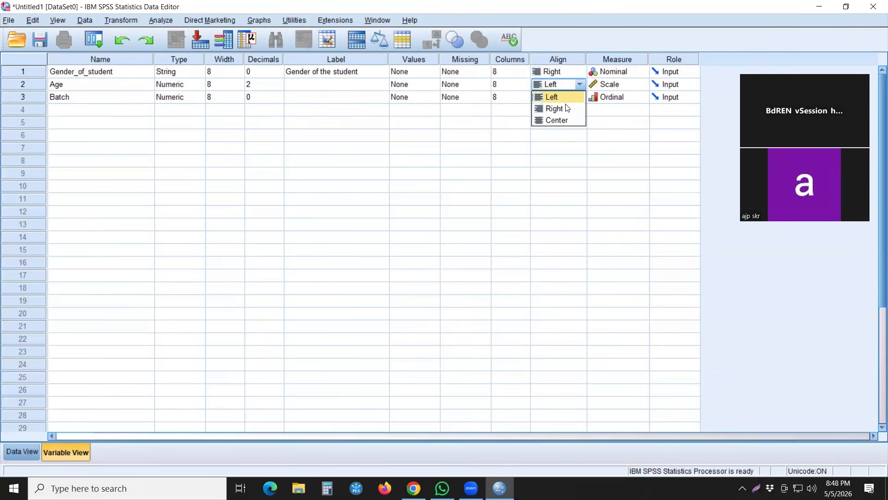
left_click(567, 108)
left_click(566, 98)
left_click(566, 99)
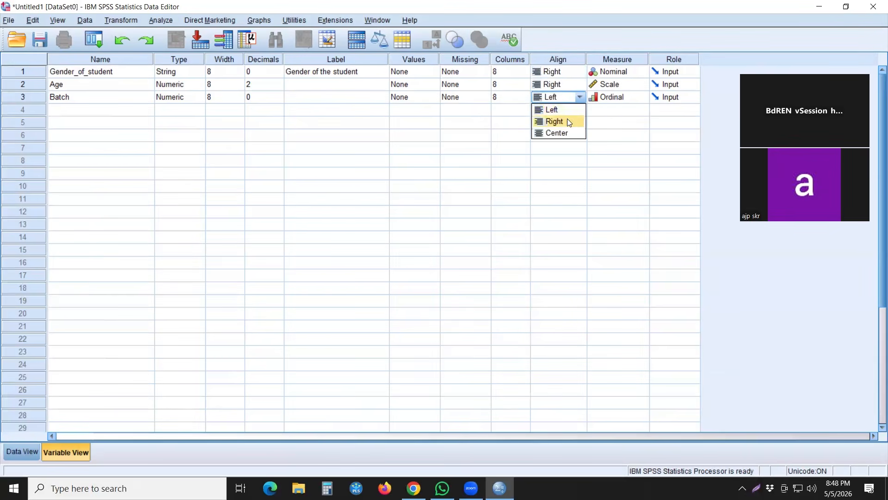
left_click(568, 121)
Add a fourth variable named CGPA below Batch and set its measure to Scale.
left_click(107, 113)
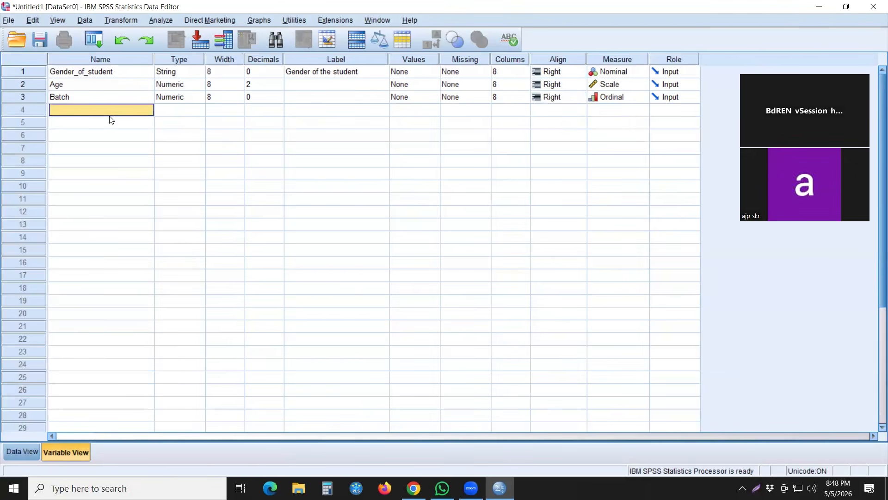
type("C")
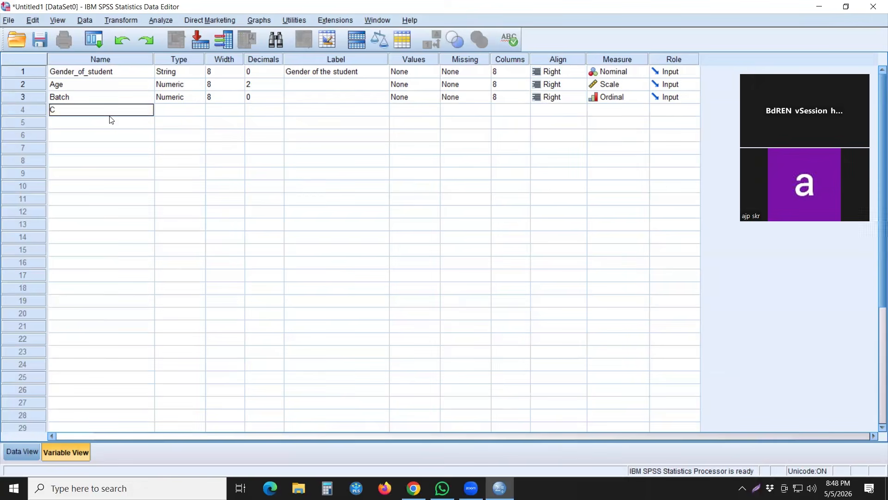
type("GPA")
left_click(117, 122)
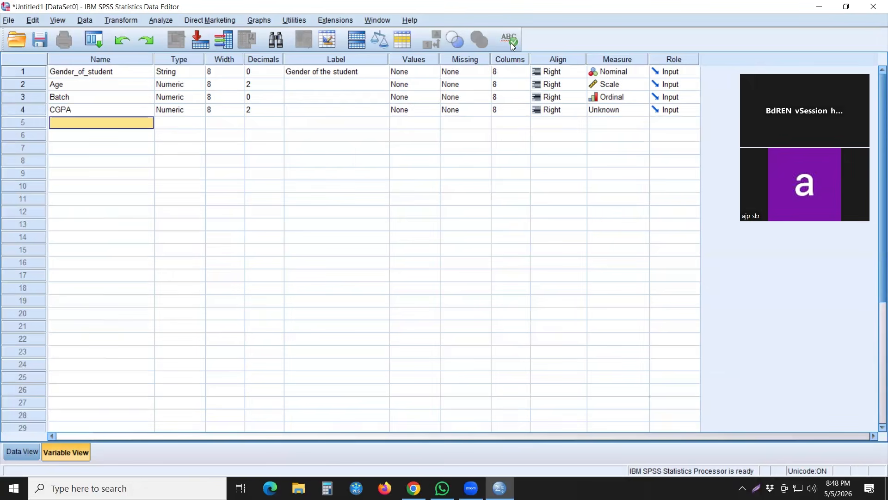
double_click(638, 114)
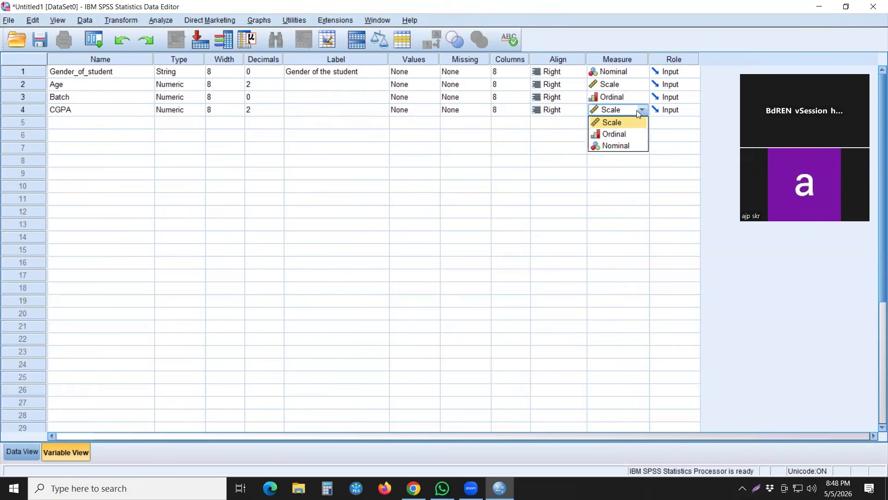
left_click(618, 127)
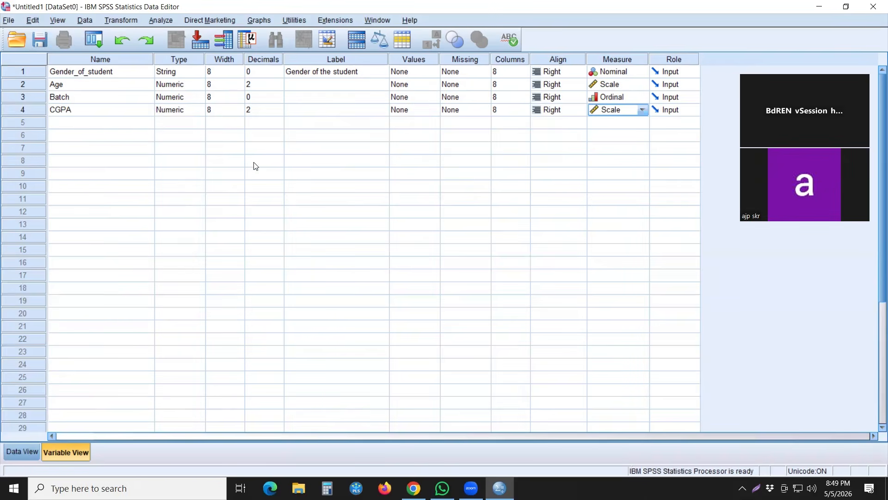
Mark the save icon area with a red arrow and rectangle on a screen capture, and discard the capture.
left_click(756, 487)
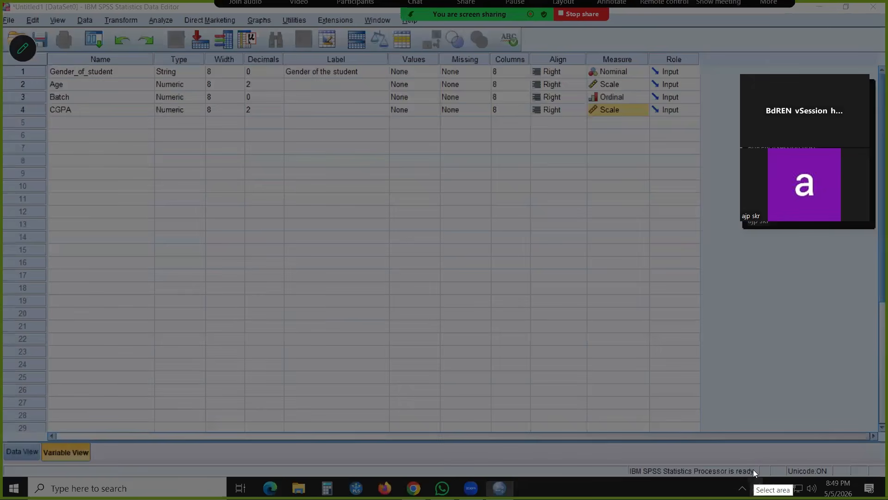
left_click_drag(736, 376, 755, 405)
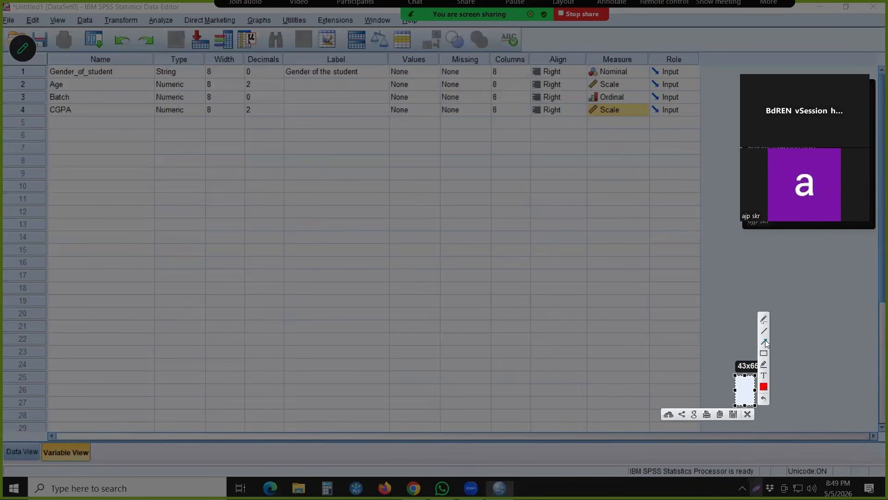
left_click_drag(119, 116, 45, 53)
left_click(764, 353)
mouse_move(18, 14)
left_mouse_down()
mouse_move(28, 58)
mouse_move(58, 53)
left_mouse_up()
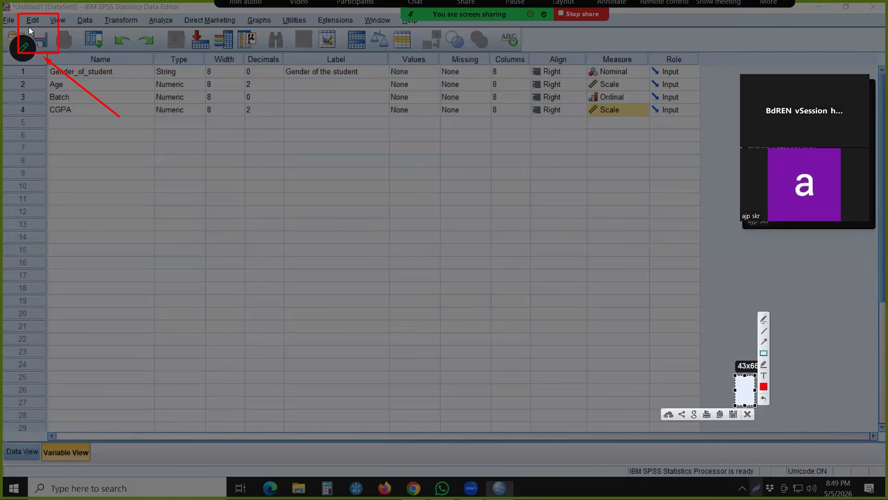
left_click(747, 415)
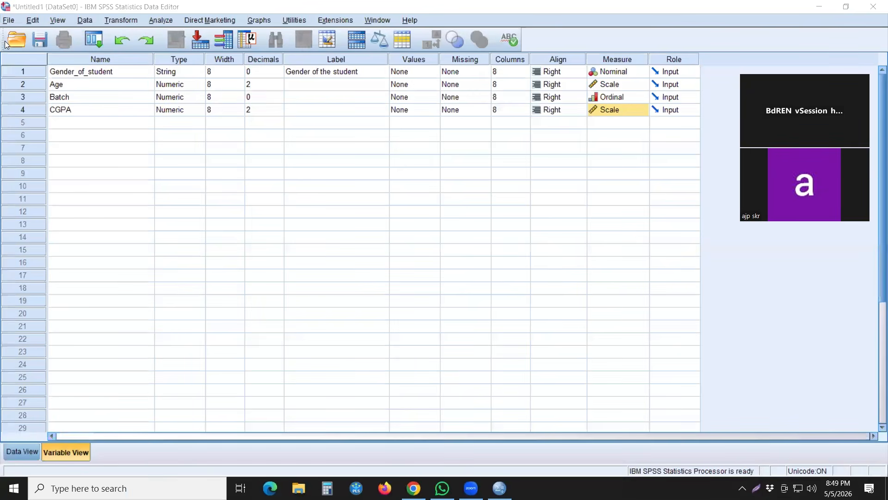
Save the dataset to the Desktop folder as an SPSS Statistics file named SPSS practice.
key("ctrl+s")
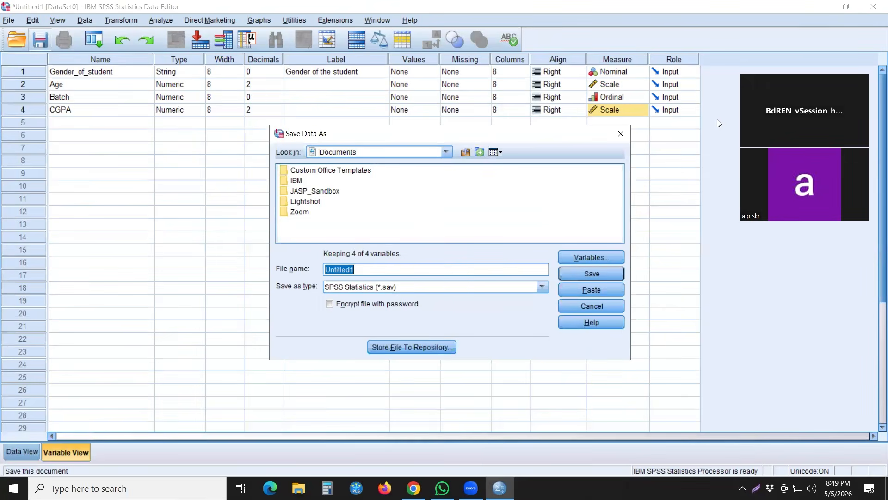
left_click(620, 134)
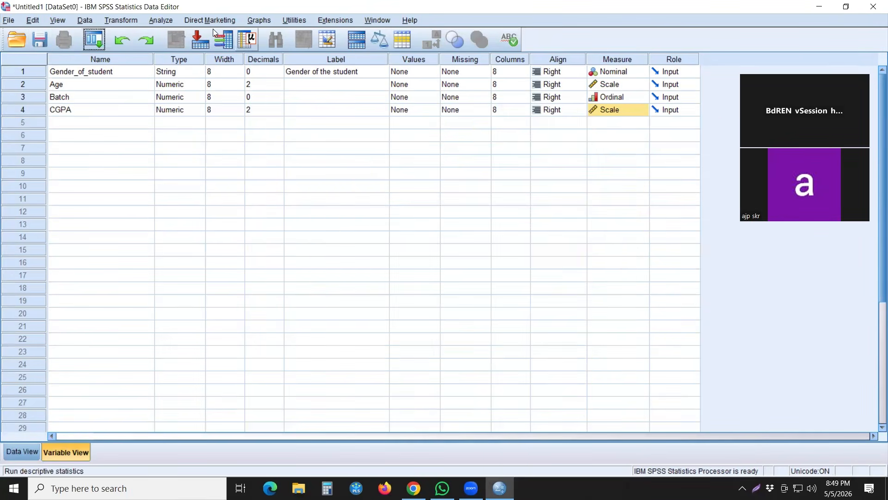
left_click(11, 20)
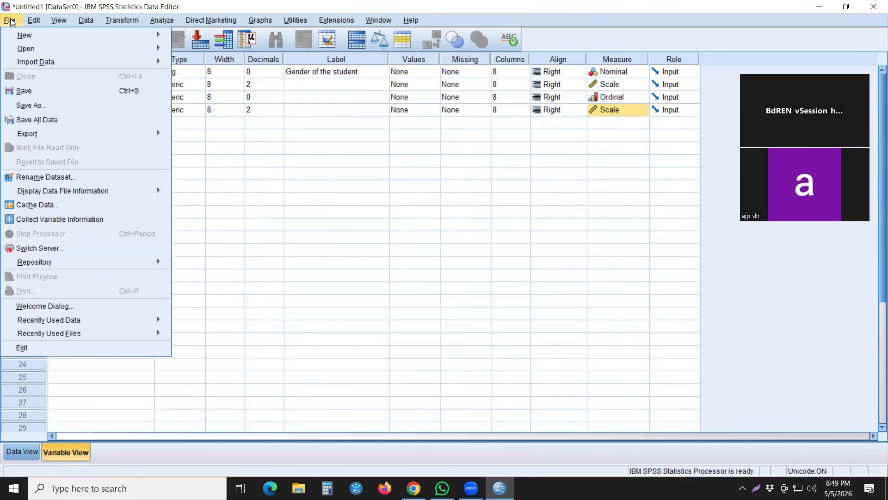
left_click(56, 95)
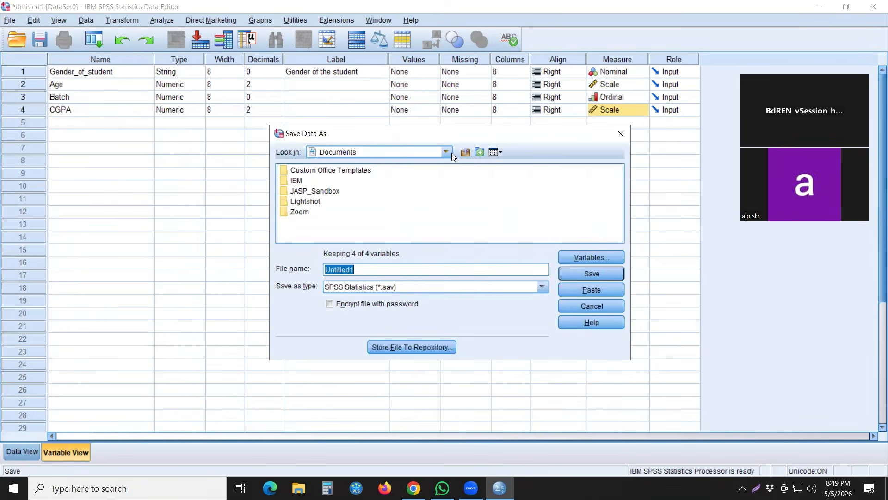
left_click(465, 153)
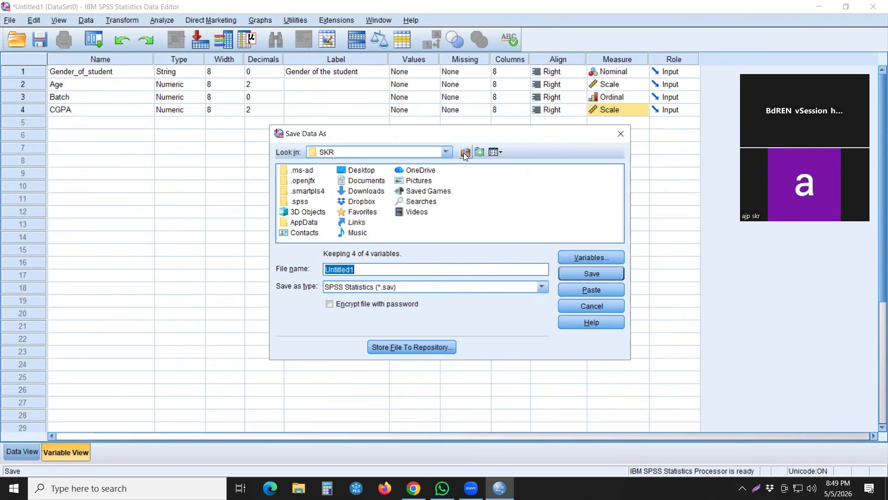
double_click(367, 172)
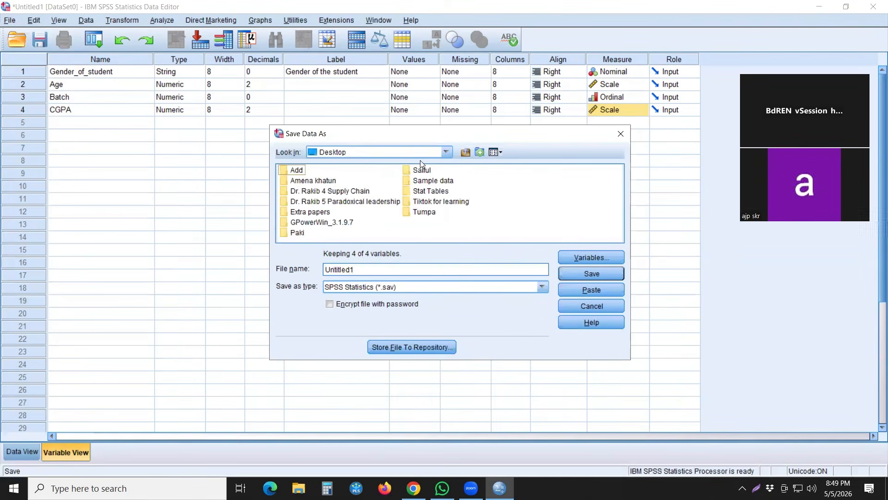
left_click(375, 266)
double_click(329, 269)
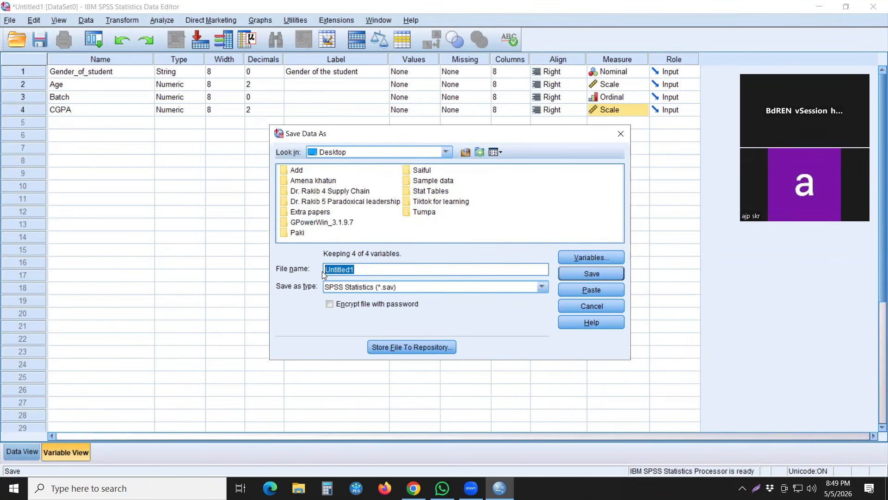
type("SPSS practice")
left_click(581, 275)
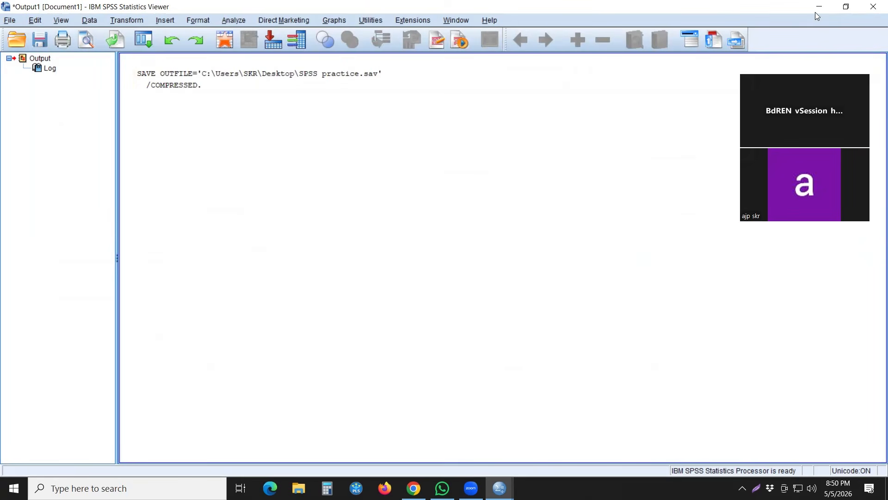
Close the output viewer without saving its contents.
left_click(874, 7)
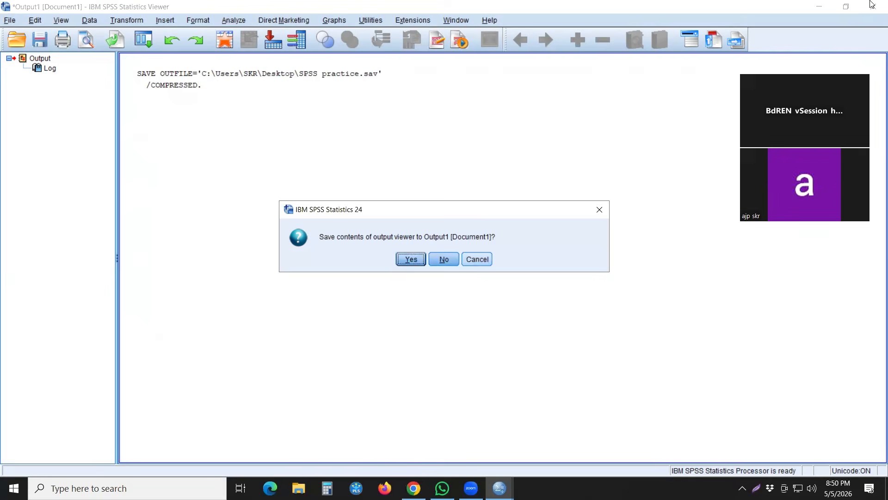
left_click(445, 261)
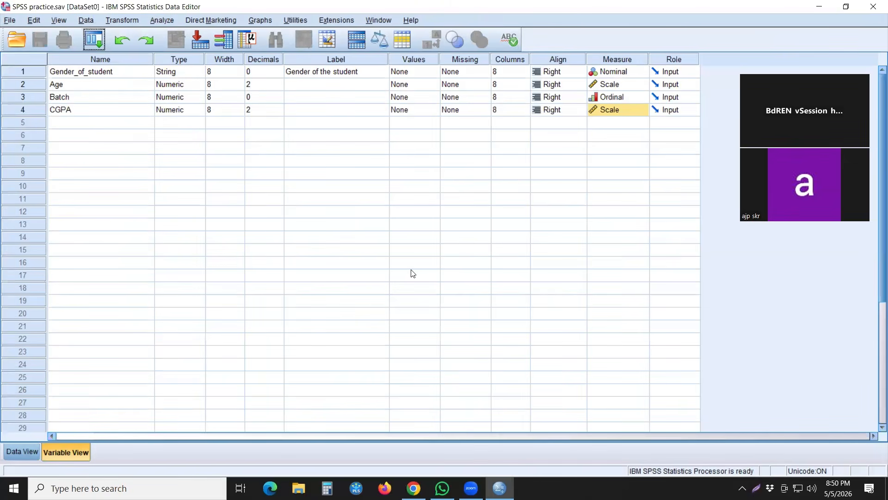
Minimize the data editor to view the desktop, try its smaller window size, and return to it full screen.
left_click(820, 9)
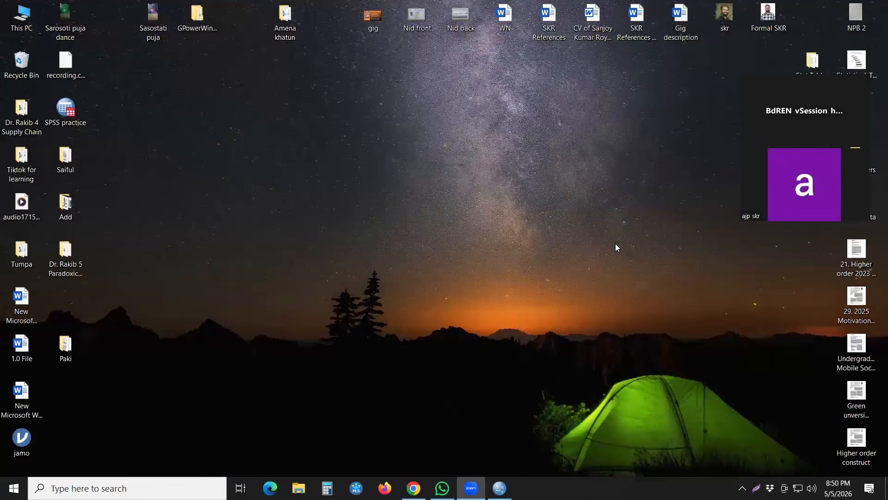
left_click(500, 488)
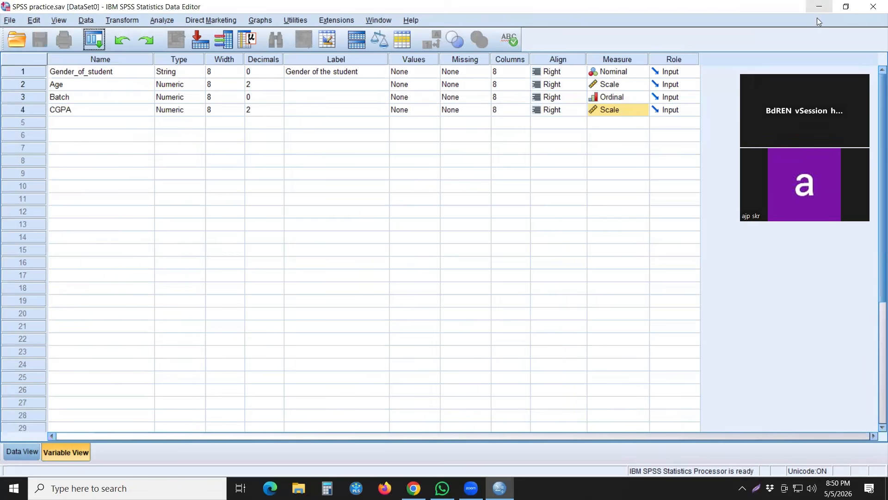
left_click(847, 8)
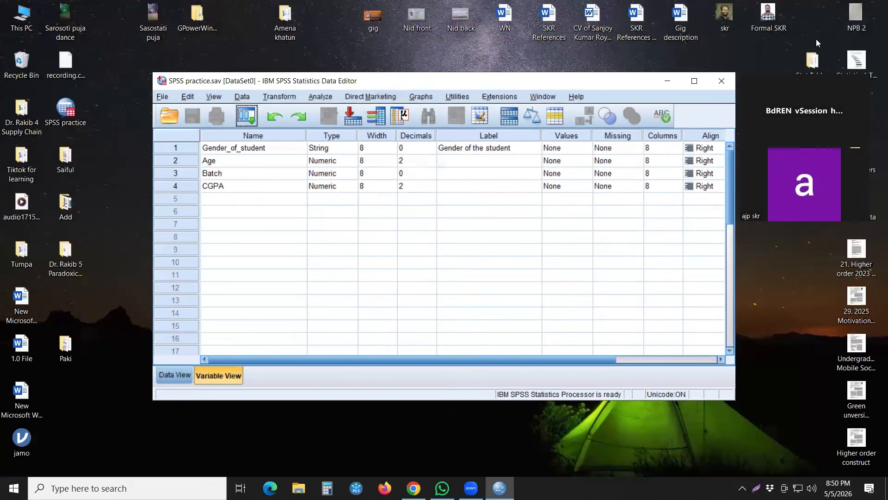
left_click(696, 86)
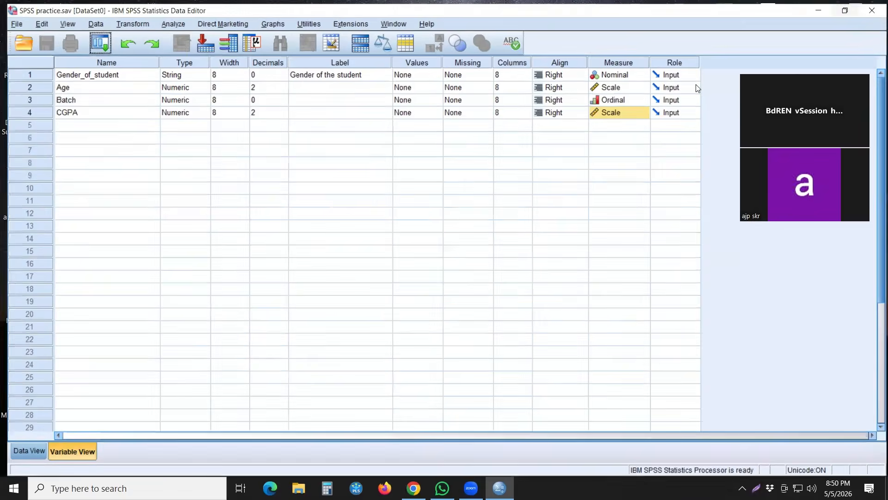
left_click(818, 9)
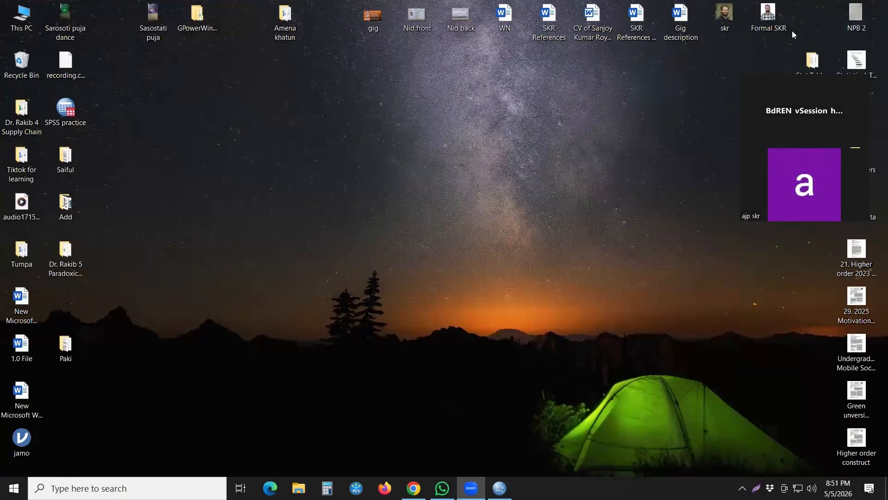
left_click(499, 488)
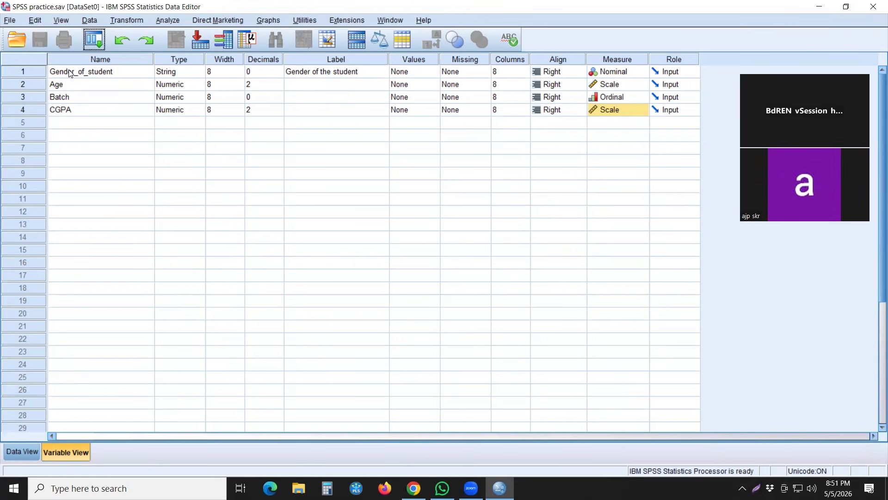
Widen the Gender_of_student, Age, Batch and CGPA columns in Data View to about 15, 11, 14 and 13 characters.
left_click_drag(69, 73, 108, 112)
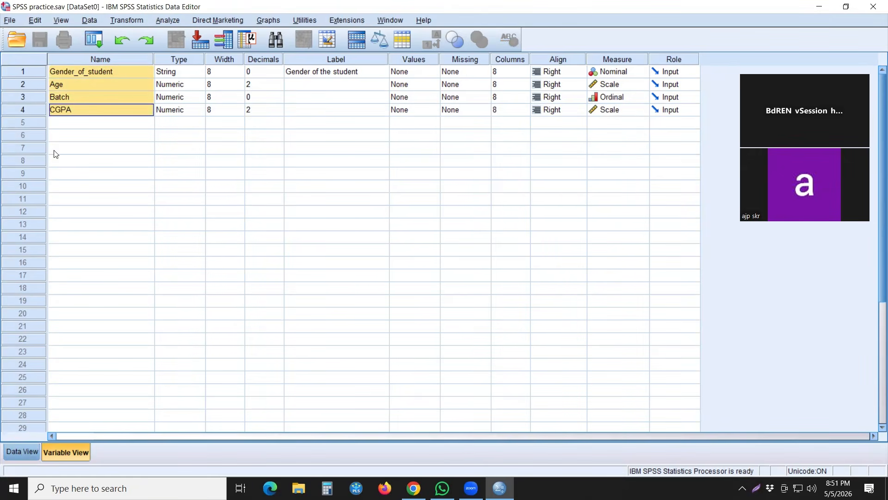
left_click(24, 451)
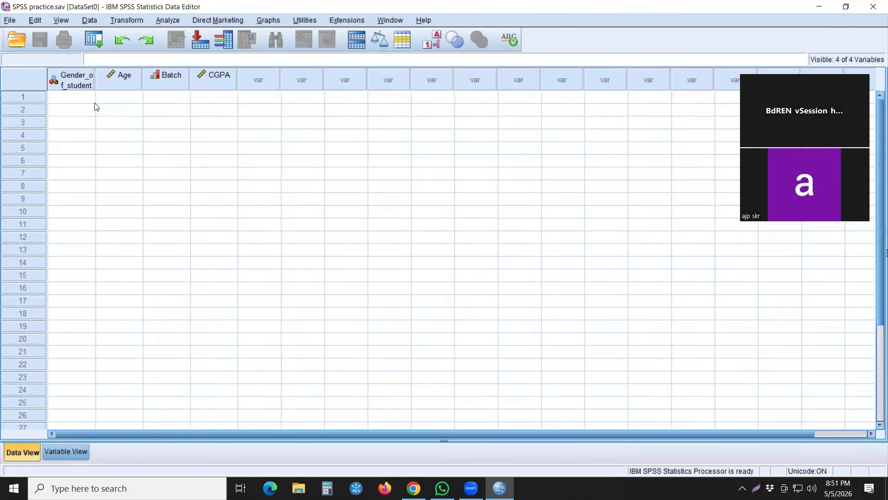
left_click_drag(96, 82, 131, 79)
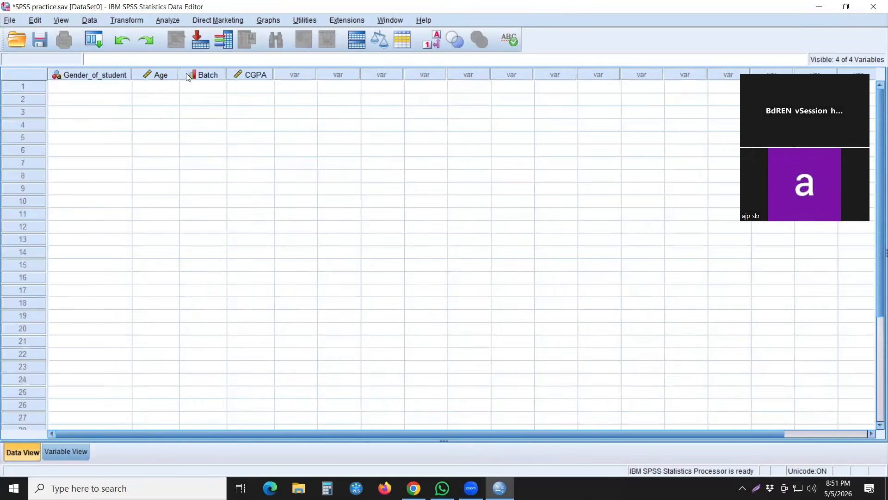
left_click_drag(189, 73, 346, 74)
Enter Male as the Gender_of_student value of the first case and return to Variable View.
left_click(115, 87)
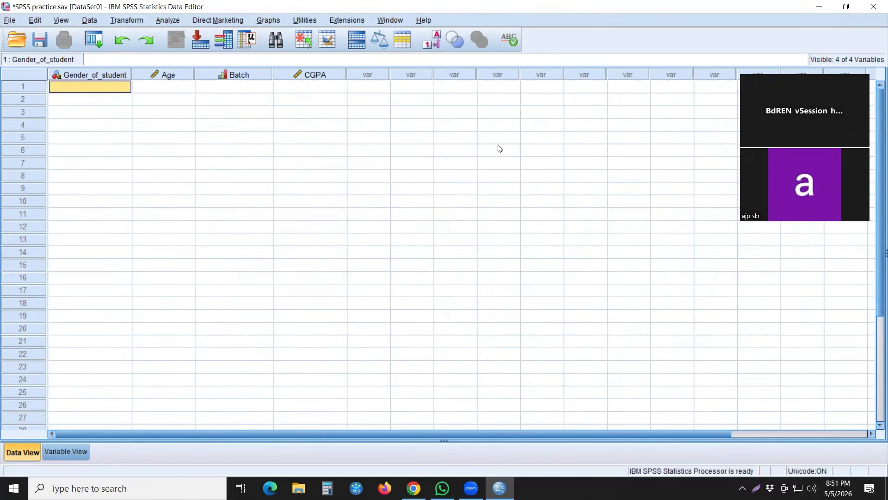
type("Male")
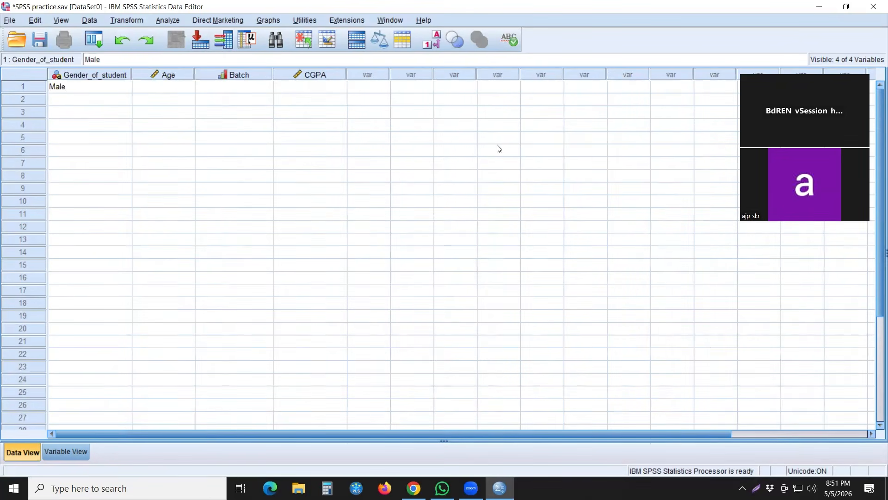
key("Return")
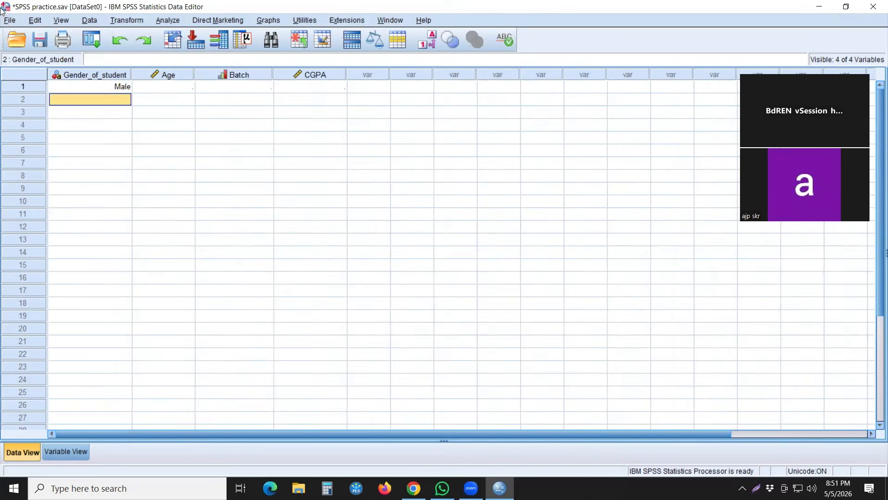
left_click(65, 453)
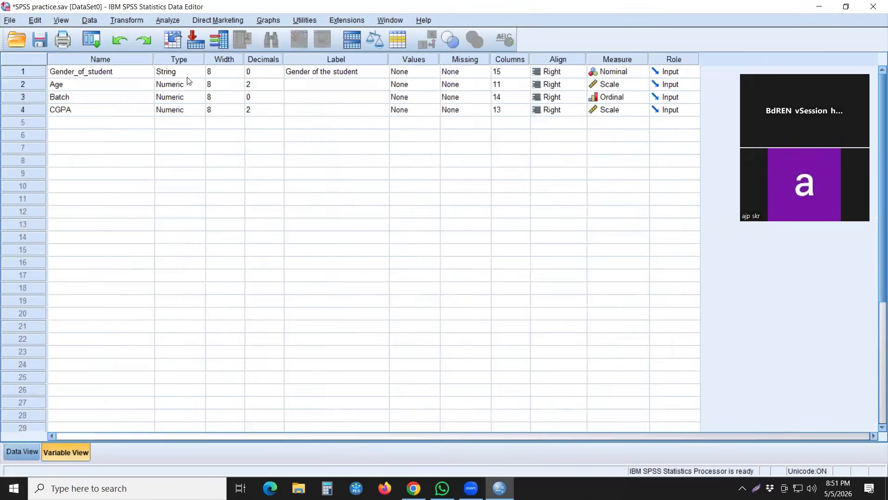
Inspect the variable type options of Gender_of_student without changing them, and return to Data View.
left_click(191, 69)
left_click(193, 70)
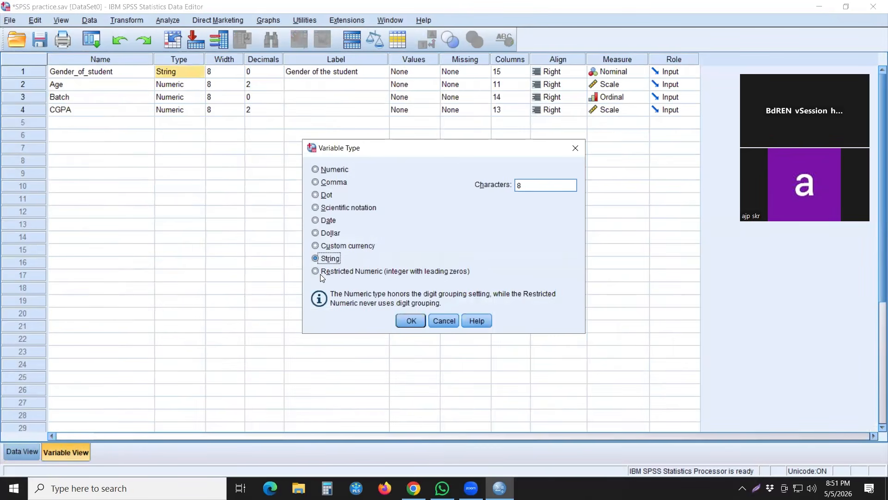
left_click(576, 151)
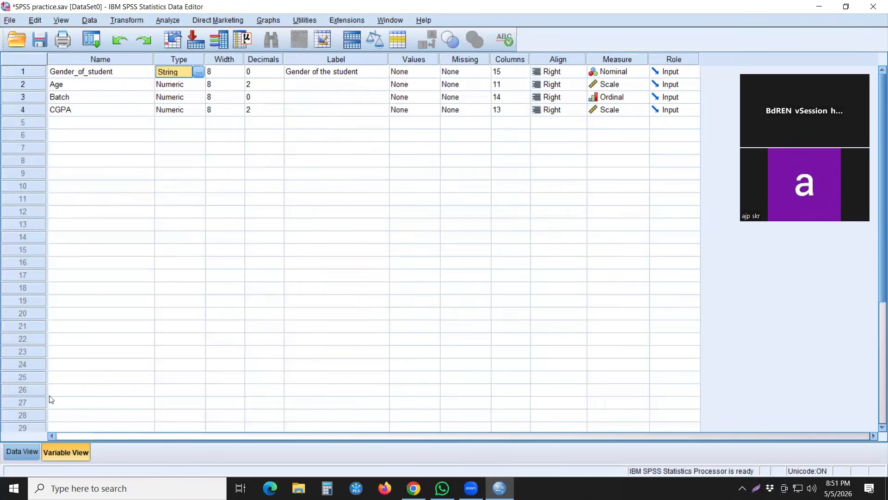
left_click(19, 453)
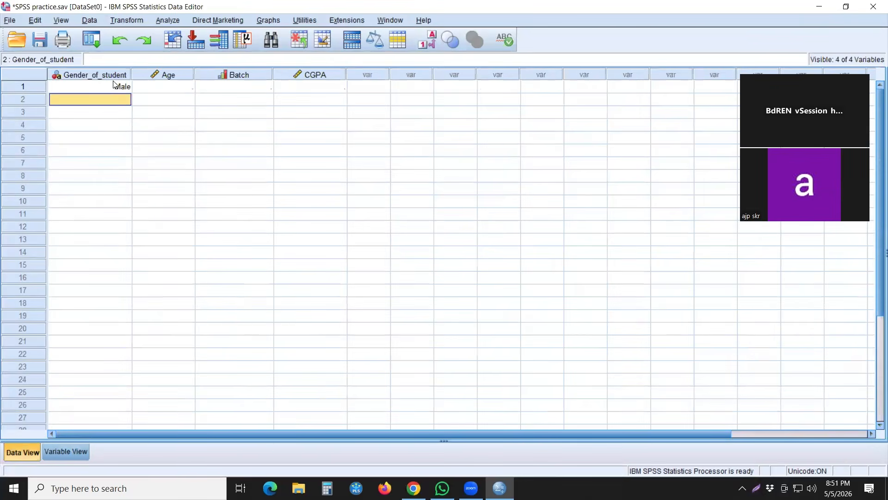
Complete the first case with Age 20, Batch 5 and CGPA 3.25.
left_click(155, 87)
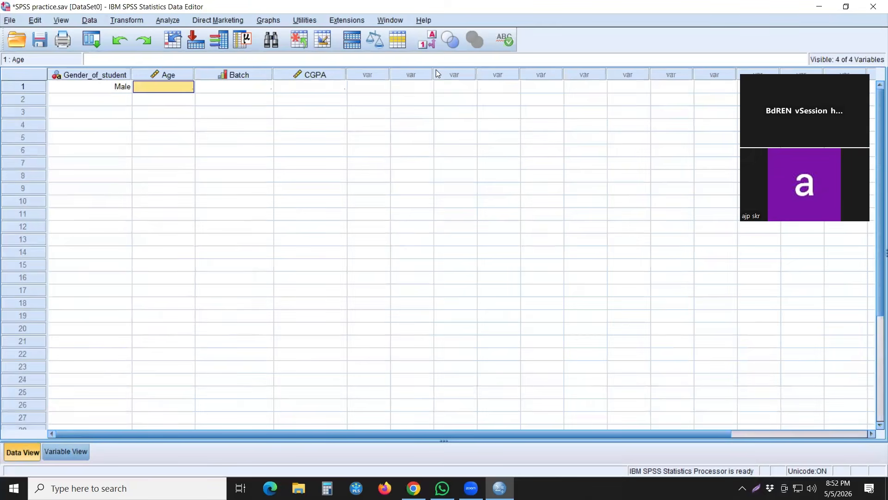
type("20")
key("Tab")
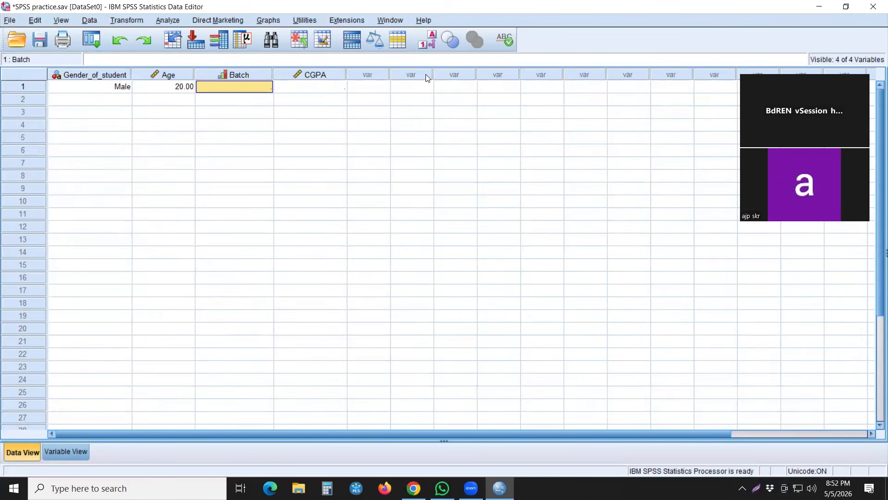
type("1")
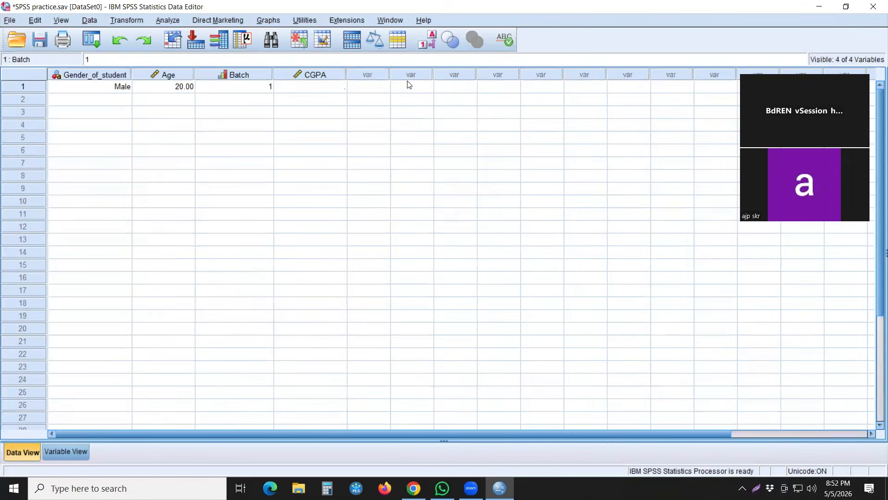
type("1")
key("BackSpace")
type("5")
key("Tab")
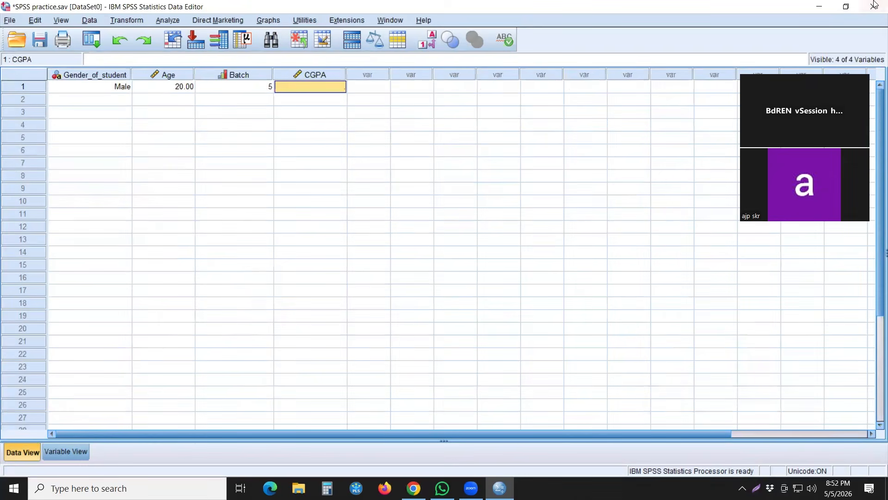
type("3.25")
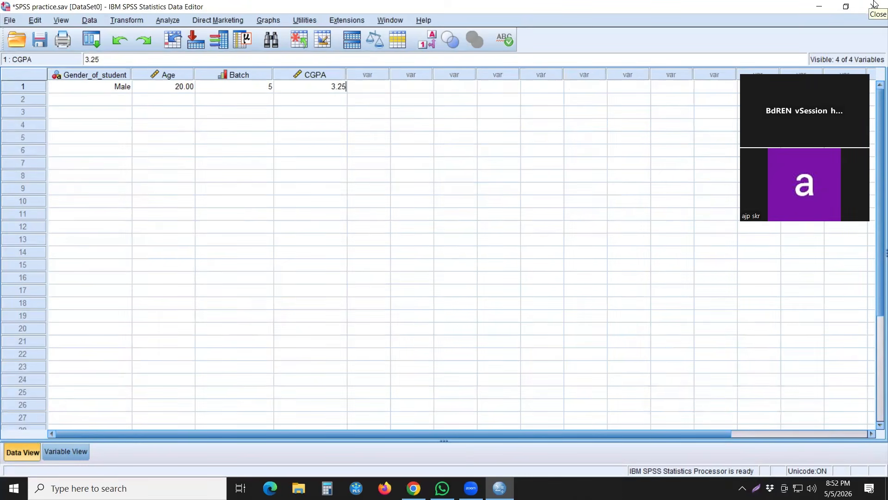
key("Return")
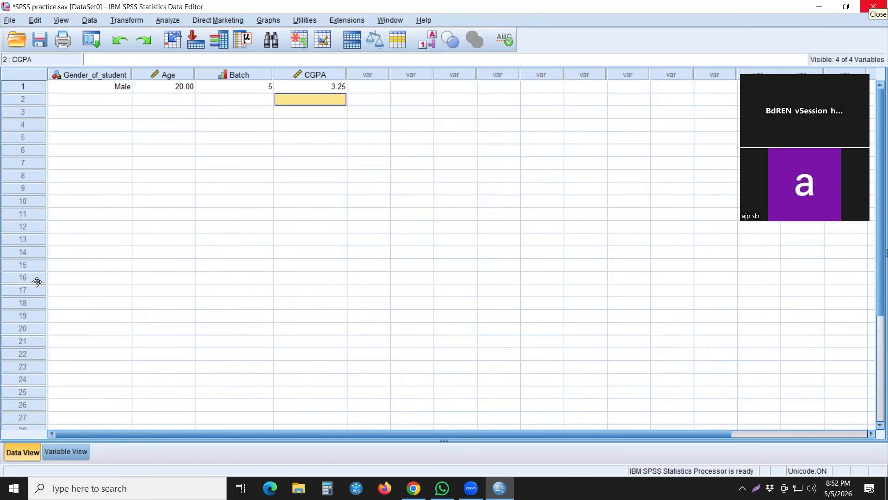
Enter the second case with Gender_of_student Female, Age 22, Batch 3 and CGPA 3.33.
left_click(125, 104)
type("F")
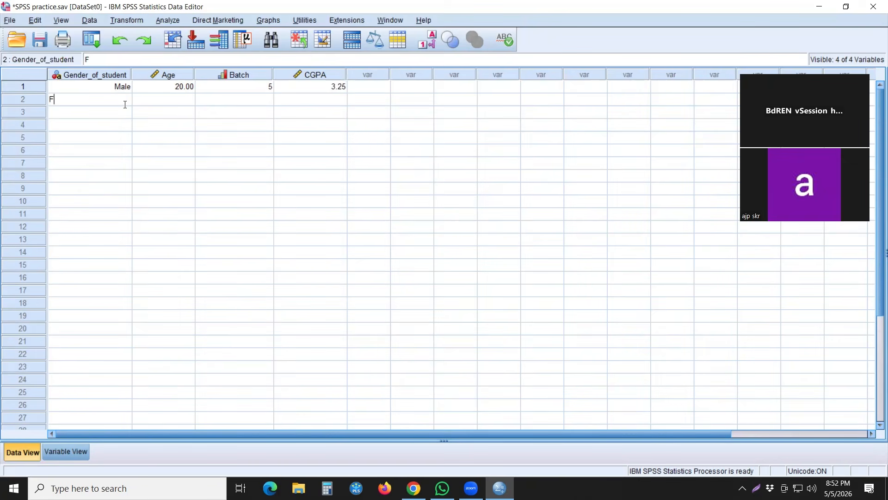
type("emale")
left_click(149, 100)
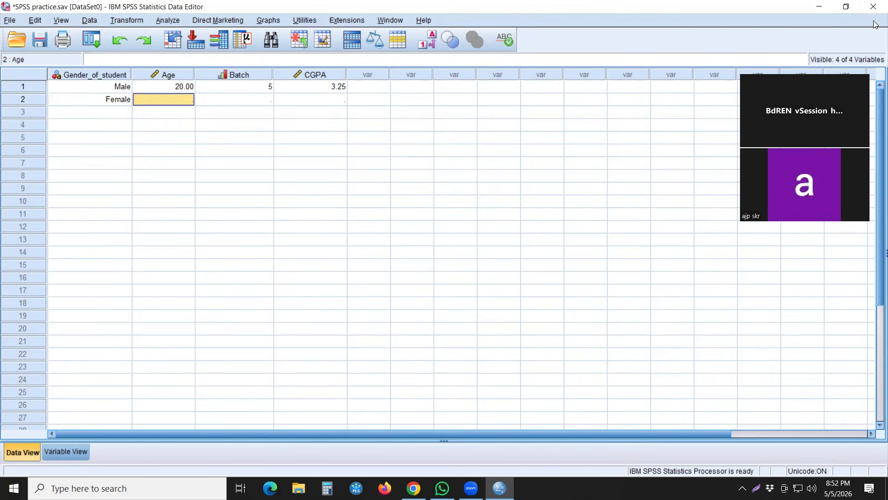
type("22")
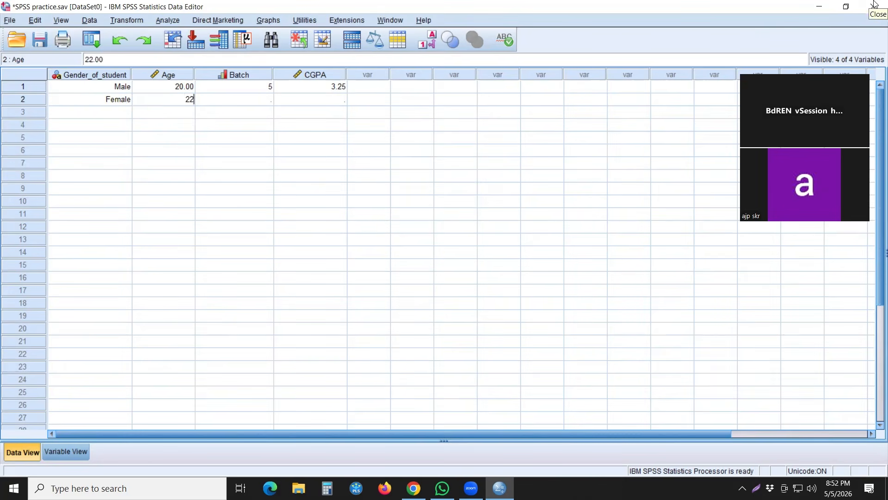
key("Tab")
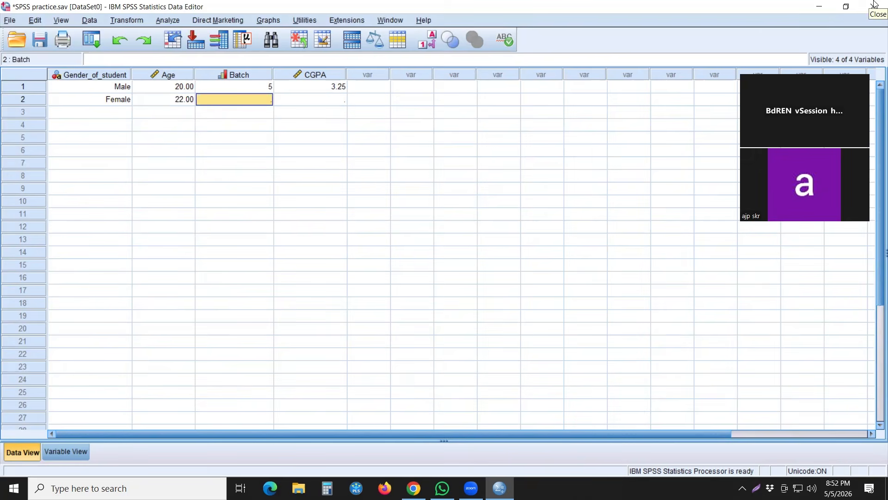
type("3")
key("Tab")
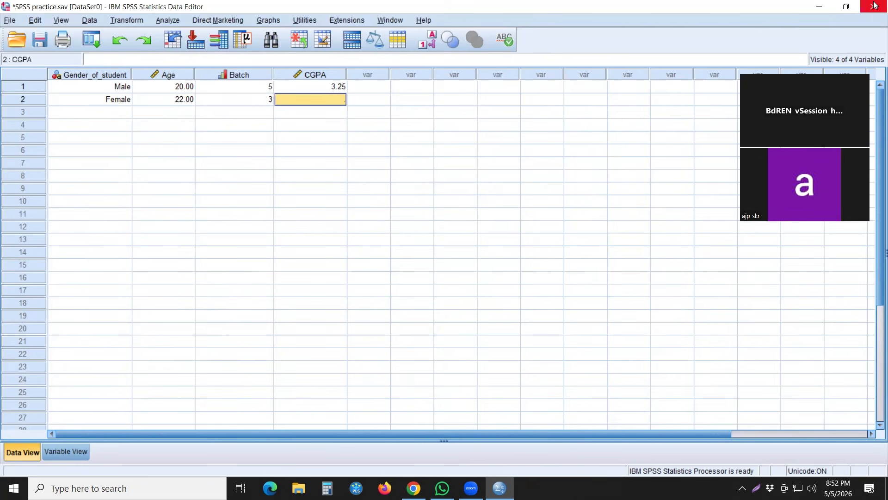
type("3.")
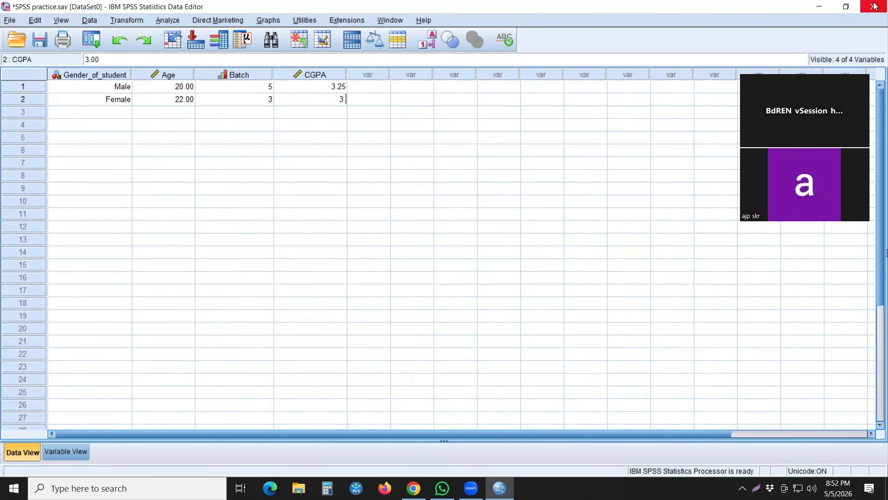
type("33")
key("Return")
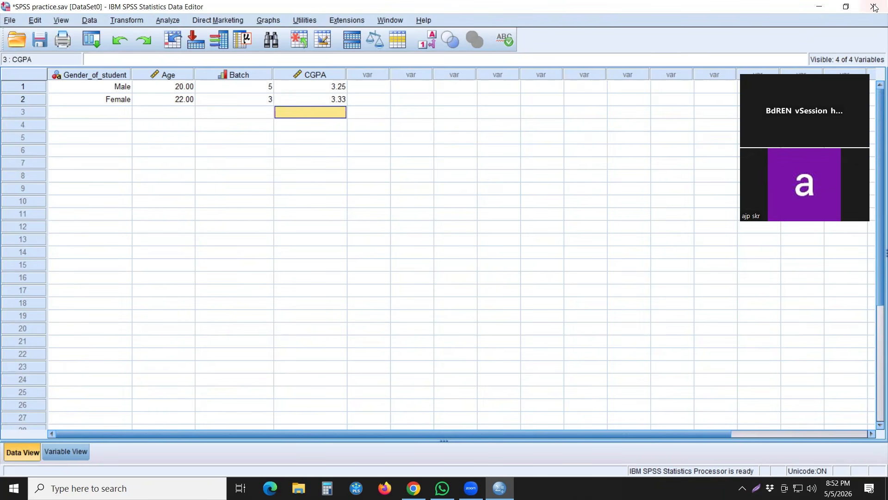
Enter the third case with Gender_of_student Male, Age 23, Batch 2 and CGPA 2.96.
left_click(122, 118)
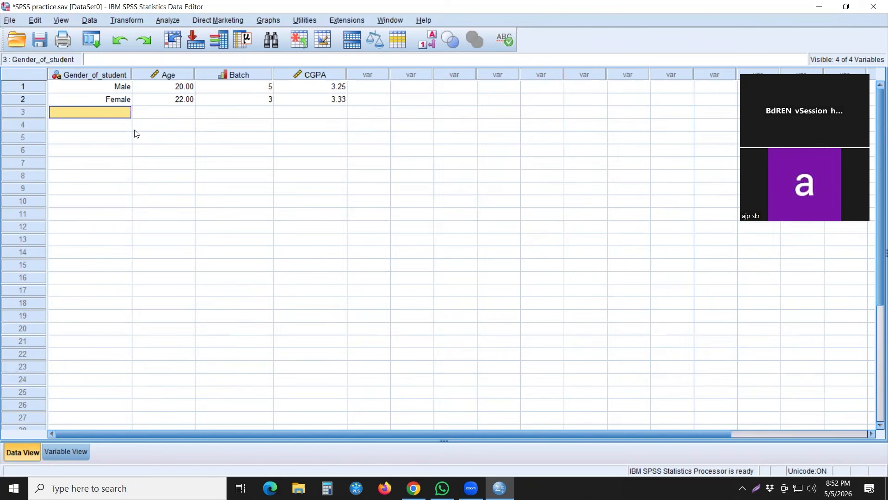
type("Mal")
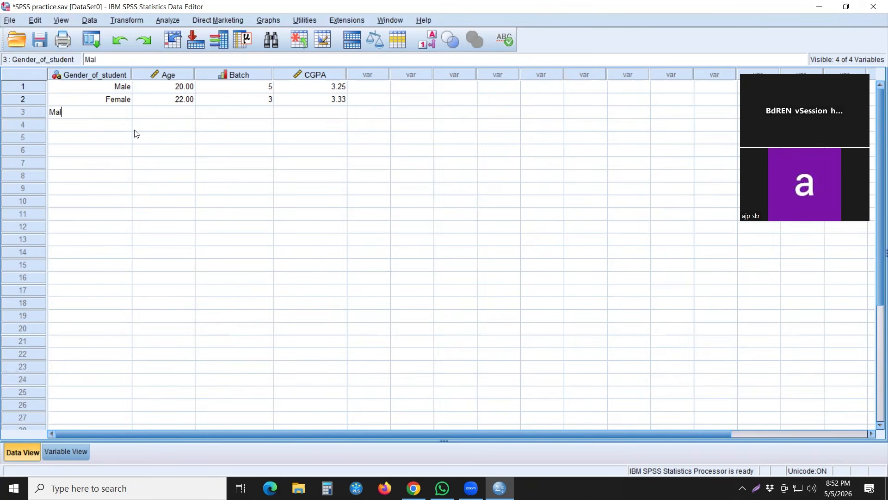
type("e")
key("Tab")
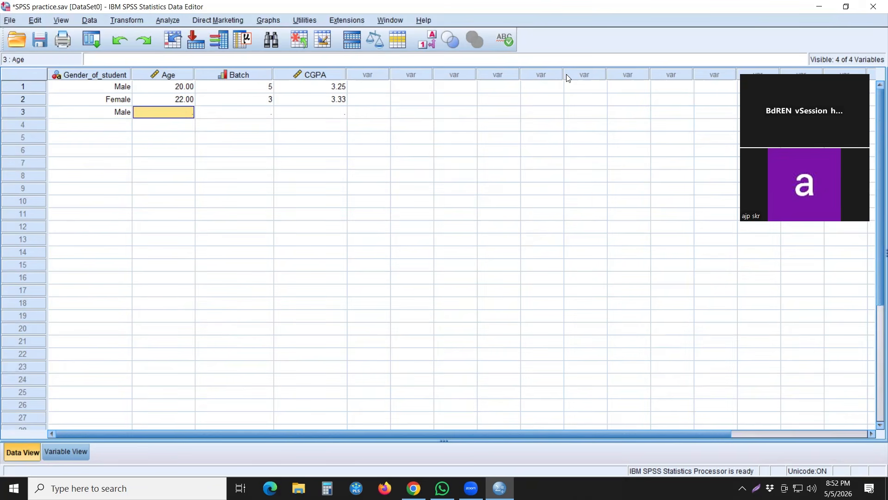
type("23")
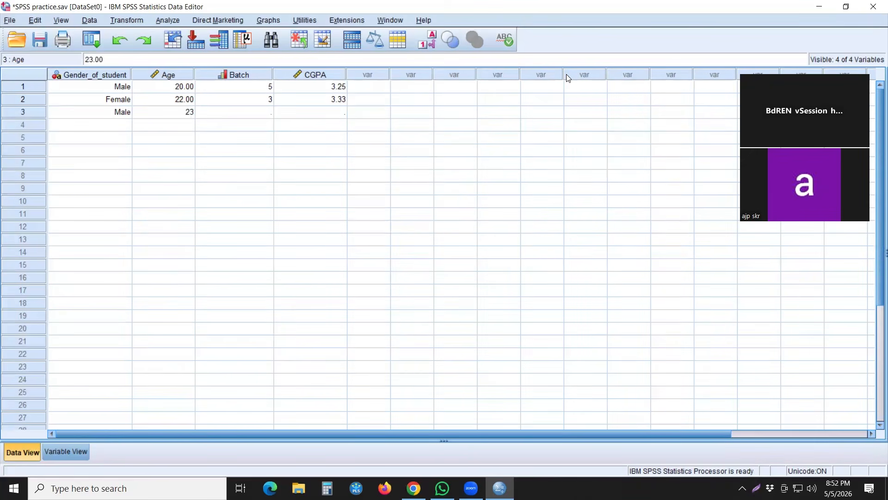
key("Tab")
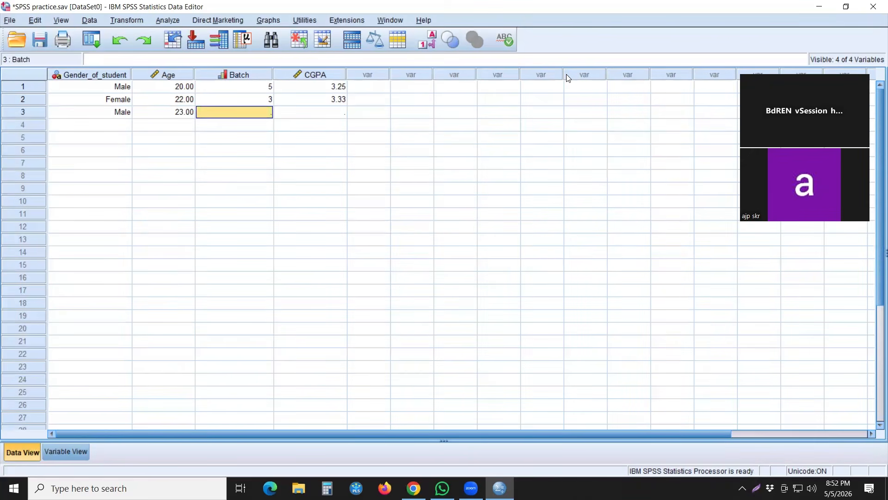
type("2")
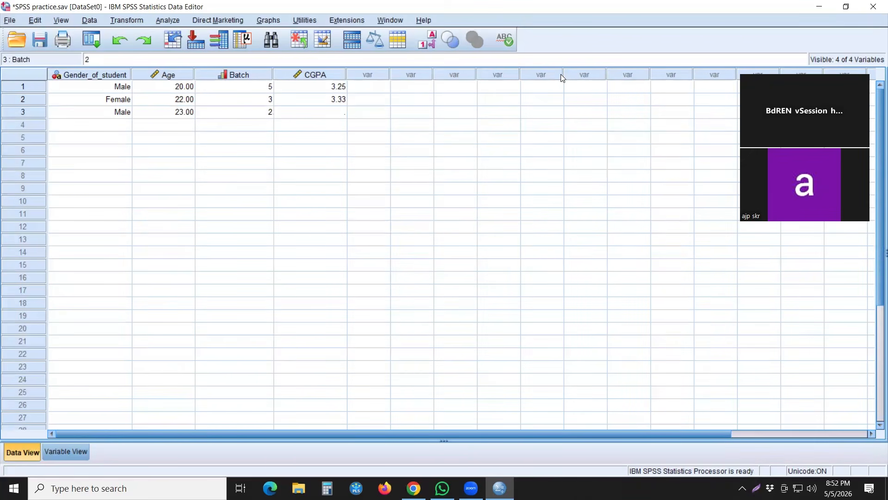
key("Tab")
type("2.96")
key("Return")
Enter the fourth case with Gender_of_student Male, Age 22, Batch 3 and CGPA 3.56.
key("Left")
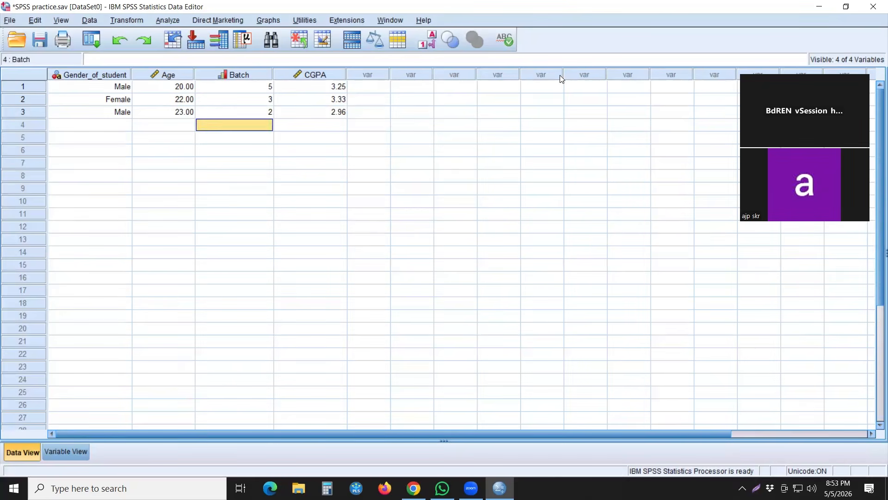
key("Left")
key("Left")
type("M")
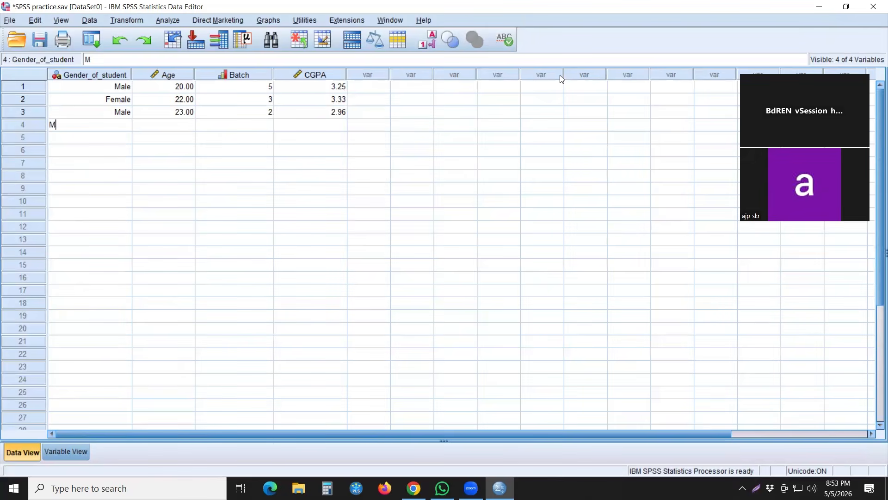
type("ale")
key("Tab")
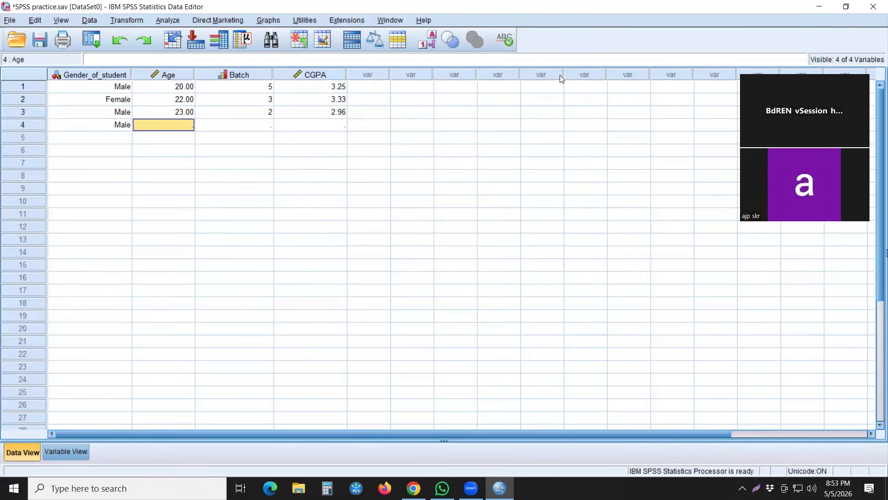
type("22")
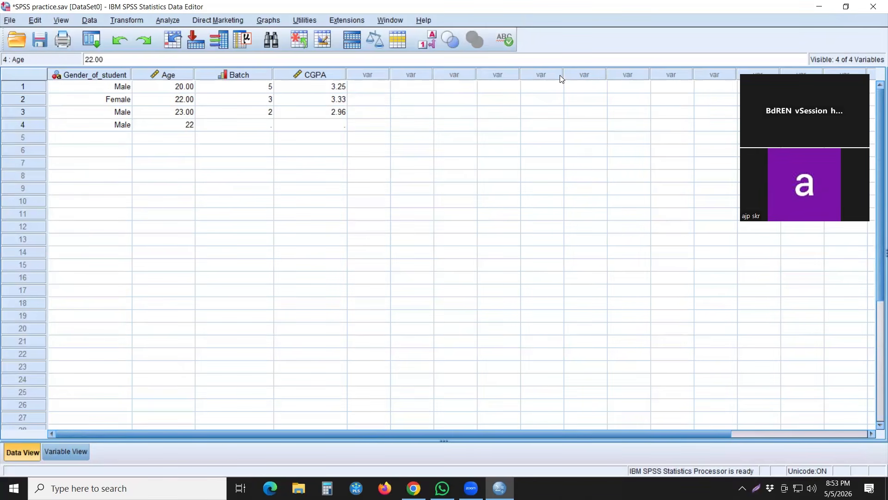
key("Tab")
type("3")
key("Tab")
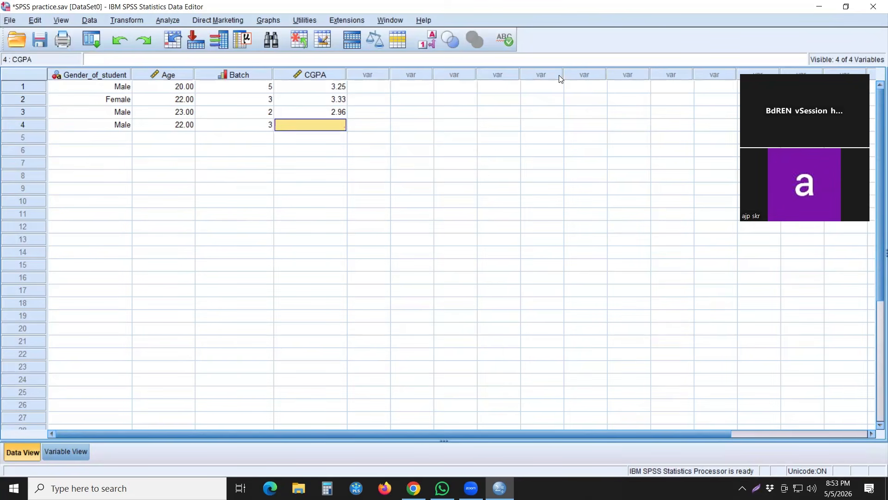
type("3.")
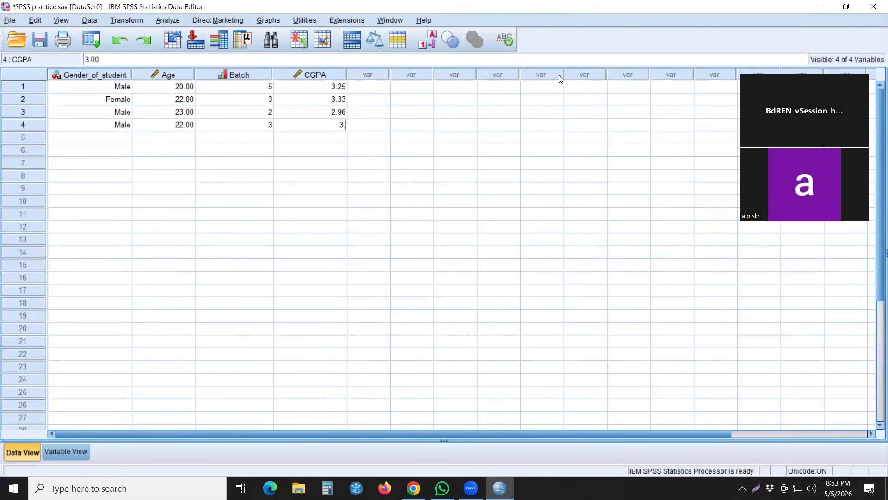
type("56")
key("Return")
Enter the fifth case with Gender_of_student Female, Age 20, Batch 6 and CGPA 3.45, and go to the start of the sixth row.
key("Left")
key("Left")
key("Left")
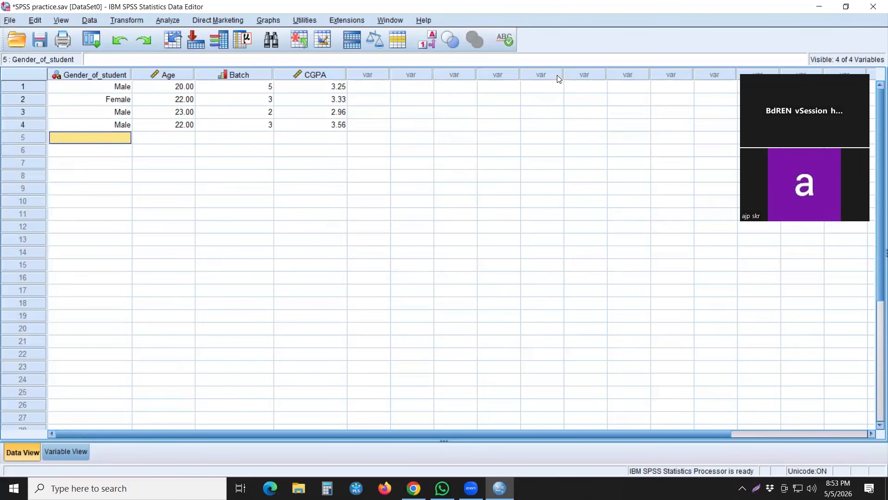
type("Female")
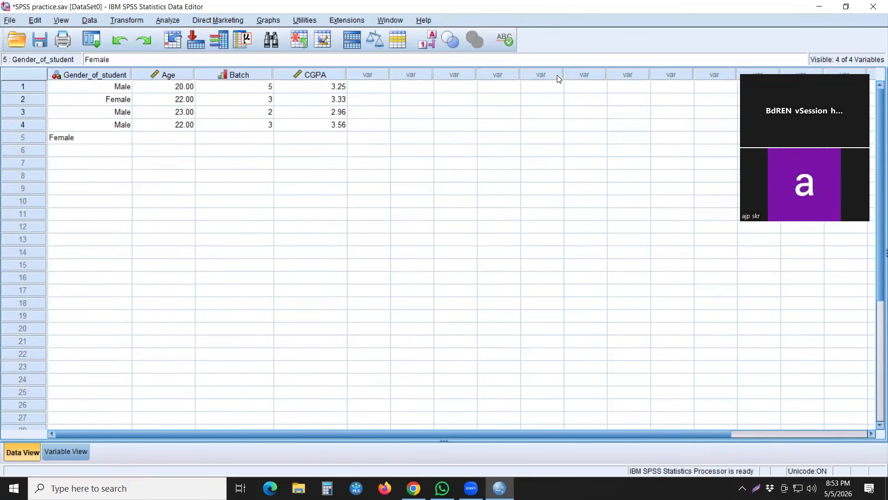
key("Tab")
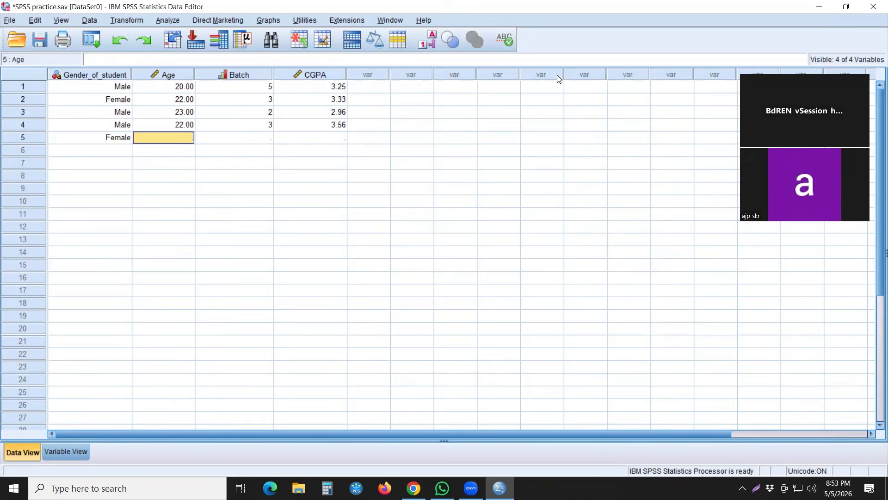
type("20")
key("Tab")
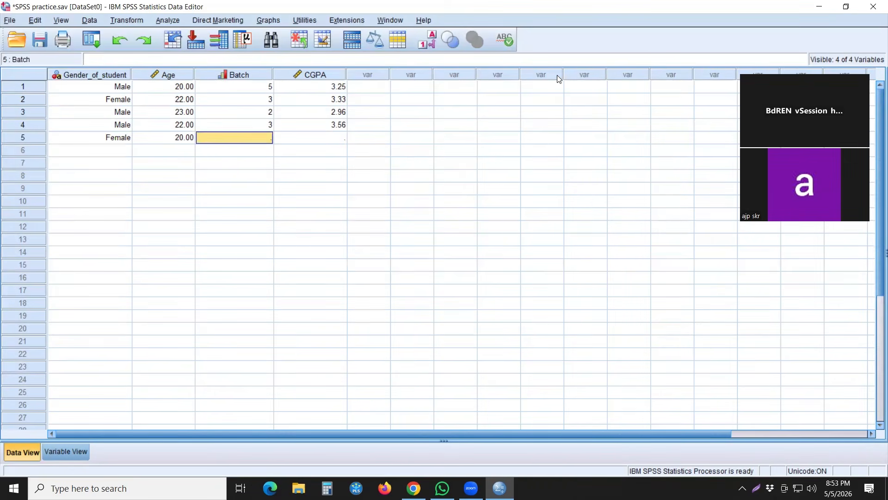
type("6")
key("Tab")
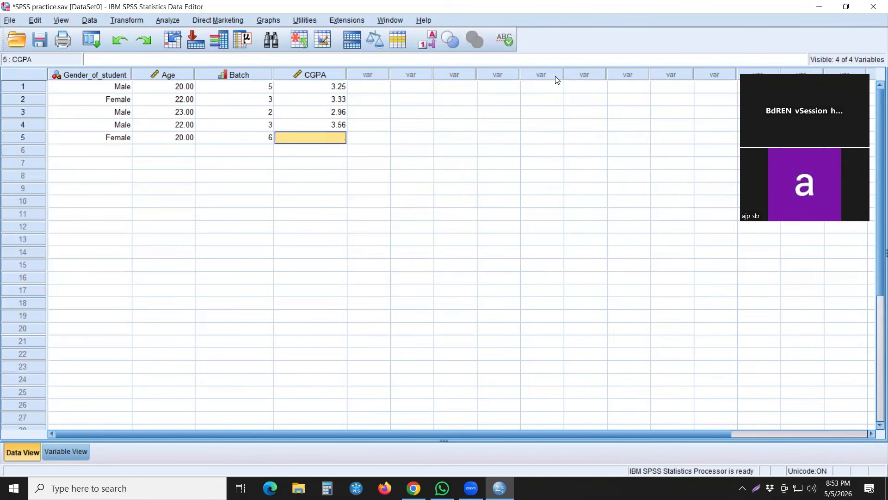
type("3.45")
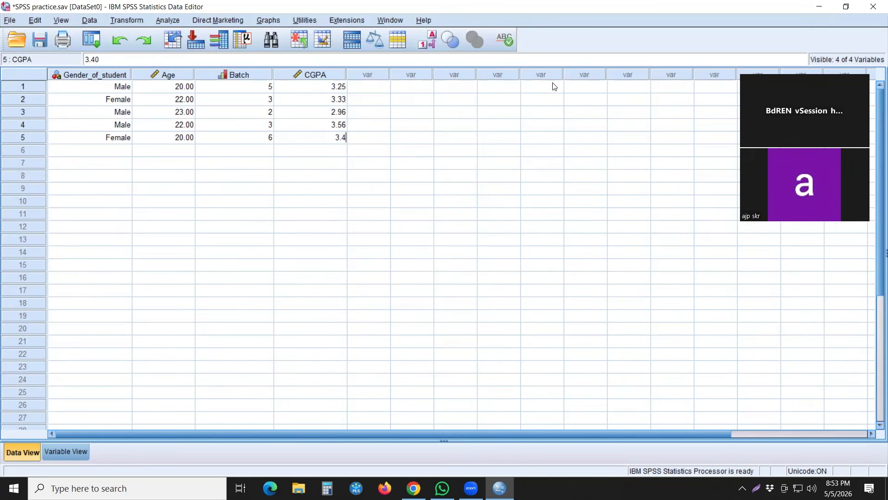
key("Return")
key("Left")
key("Left")
key("Left")
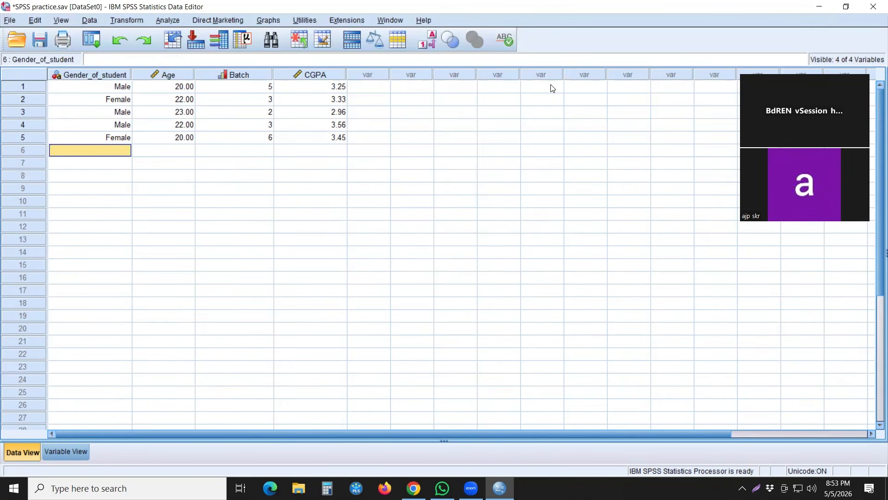
Enter the sixth case with Gender_of_student Male, Age 22, Batch 4 and CGPA 2.25.
left_click_drag(33, 88, 42, 136)
left_click(67, 142)
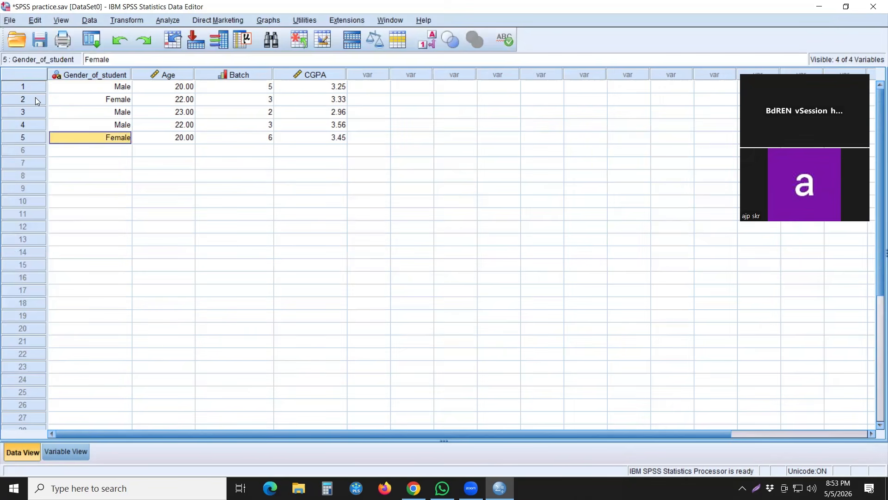
left_click(100, 156)
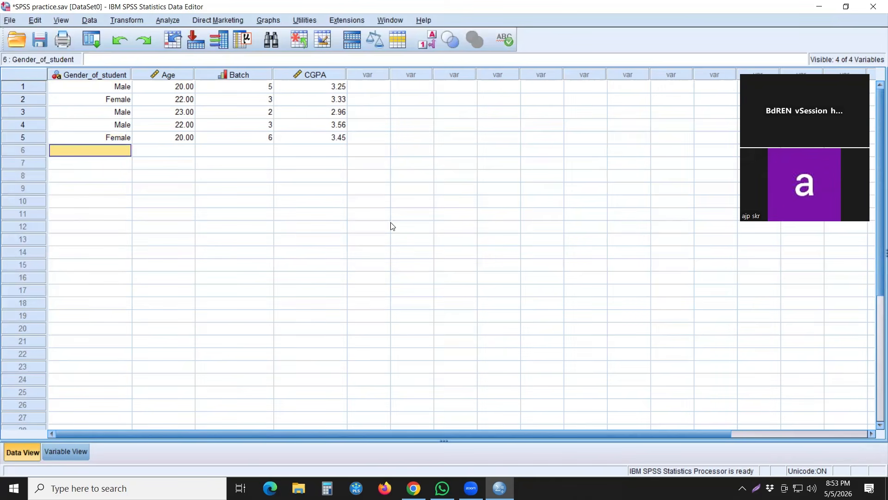
type("Male")
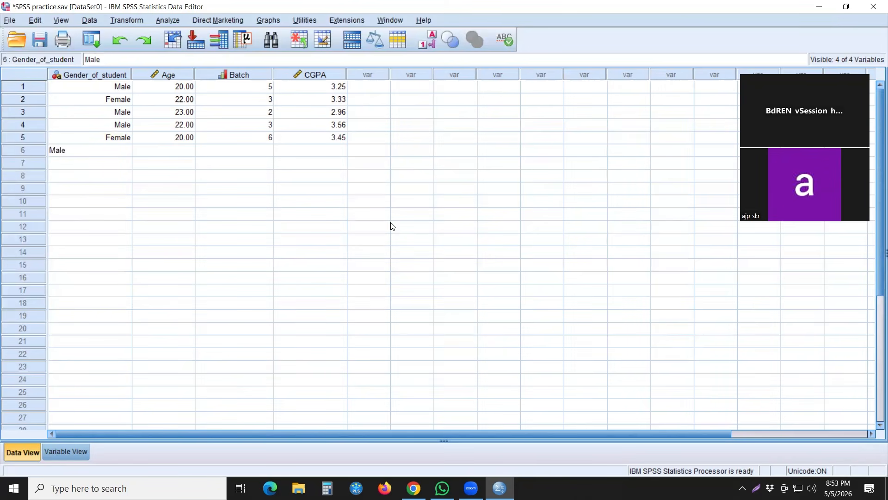
key("Tab")
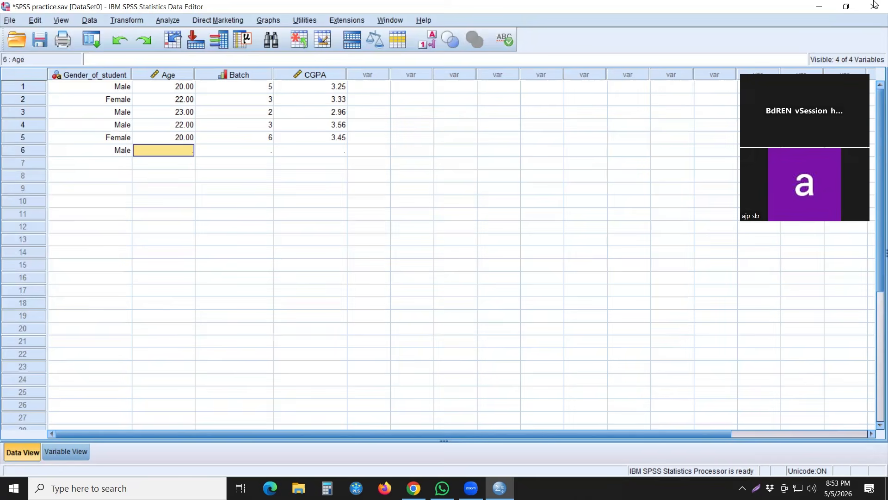
type("22")
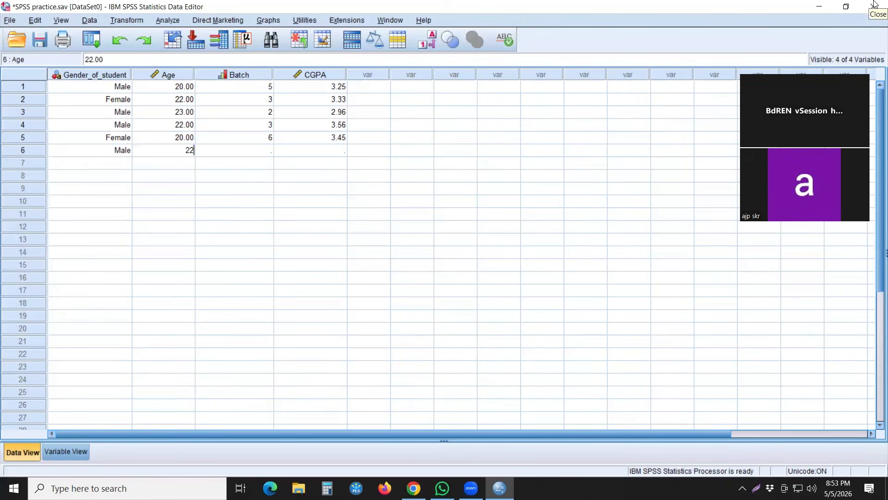
key("Tab")
type("4")
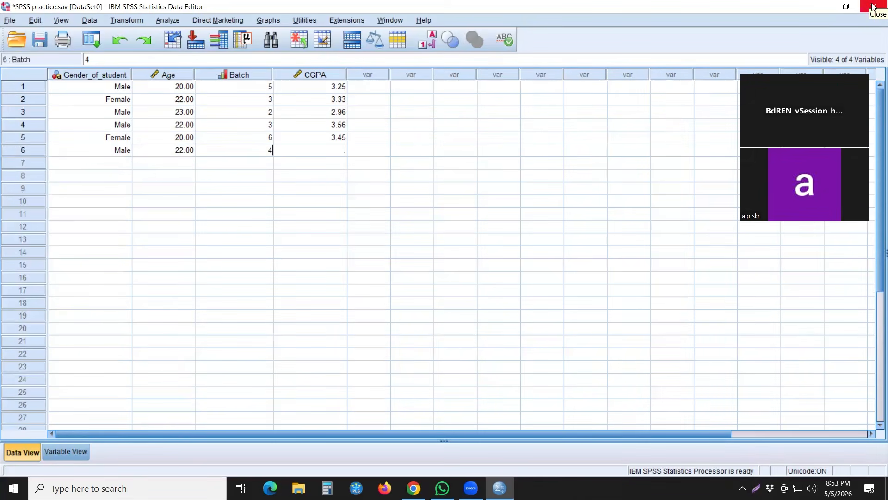
key("Tab")
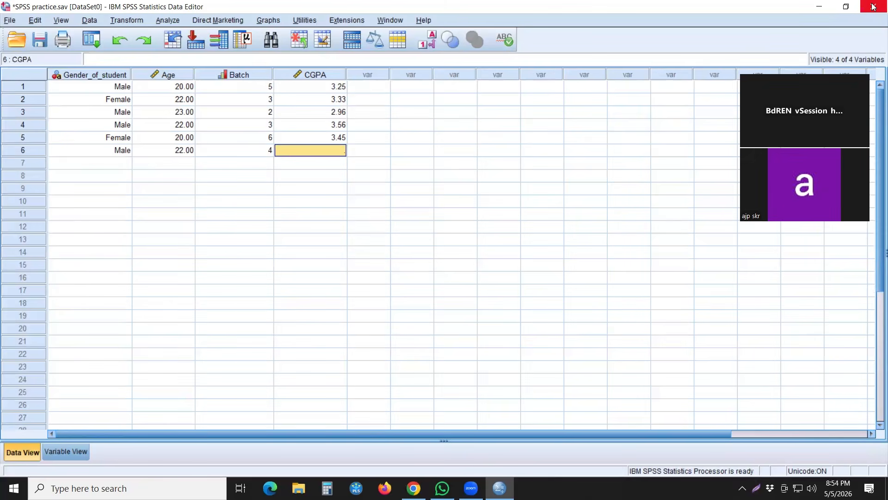
type("22")
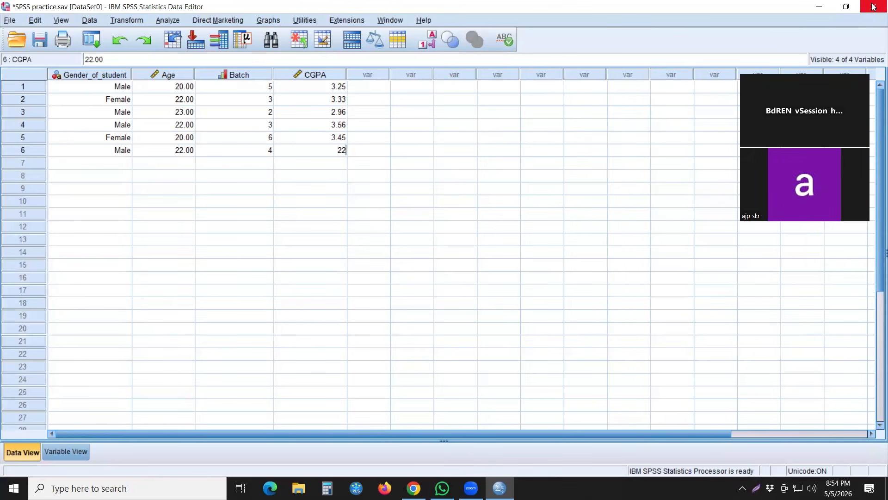
key("BackSpace")
type(".25")
key("Return")
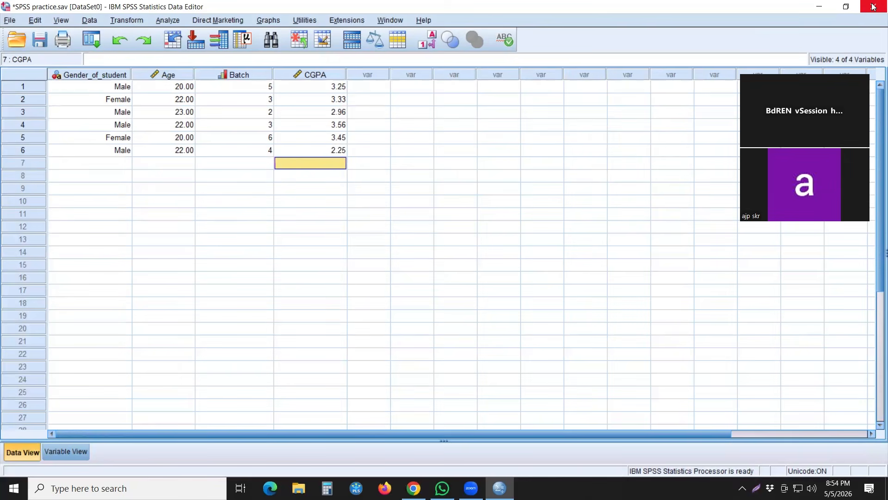
Enter the seventh case with Gender_of_student Female, Age 20, Batch 6 and CGPA 2.68.
key("Left")
key("Left")
key("Left")
type("Female")
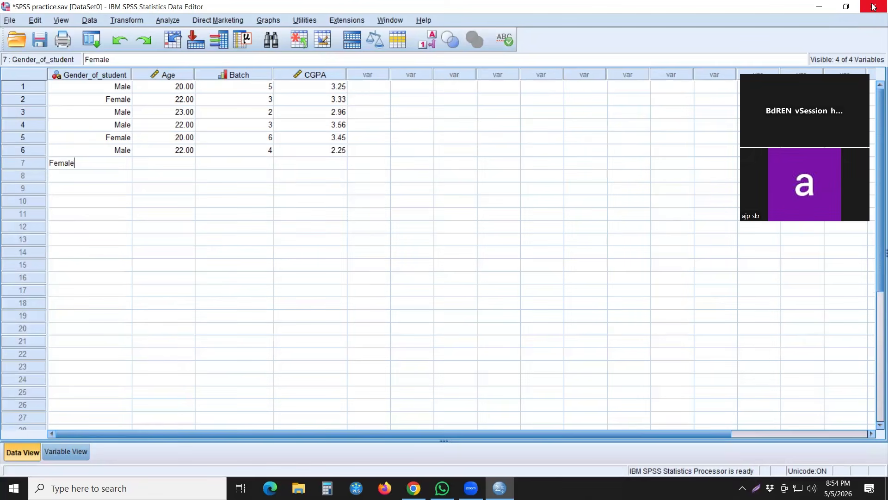
key("Tab")
type("20")
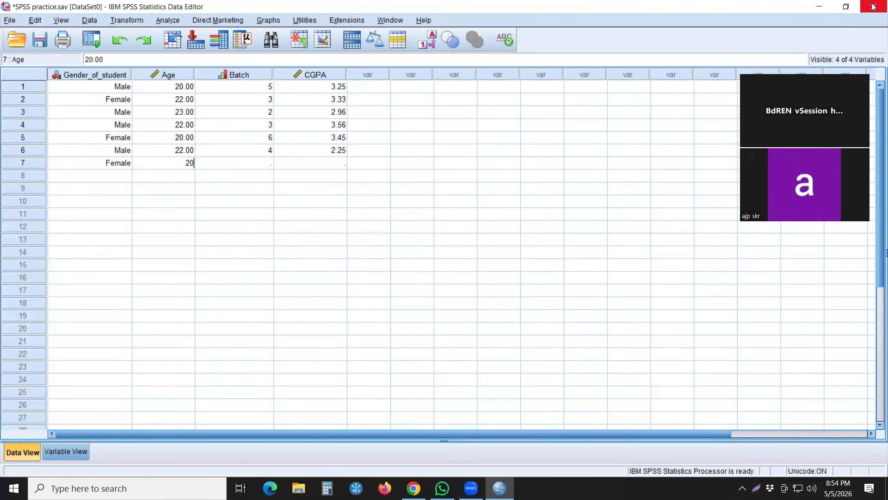
key("Tab")
type("6")
key("Tab")
type("2.68")
key("Return")
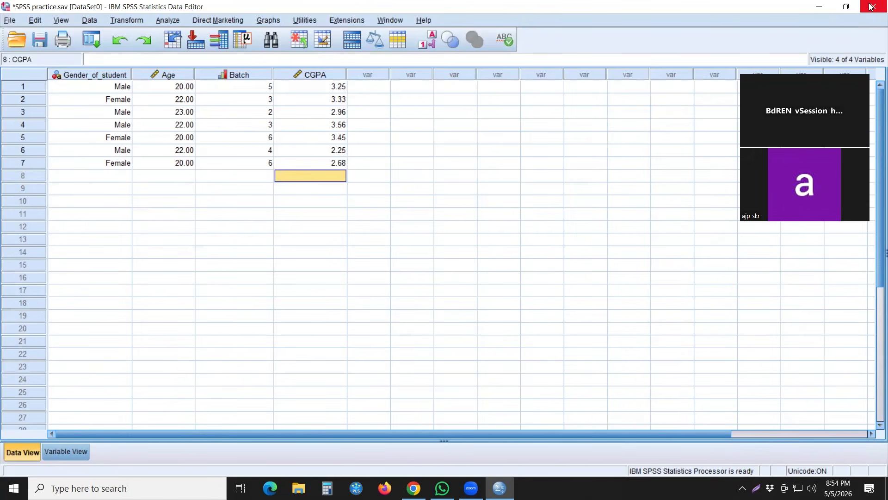
Enter the eighth case with Gender_of_student Male, Age 24, Batch 1 and CGPA 3.05.
key("Left")
key("Left")
key("Left")
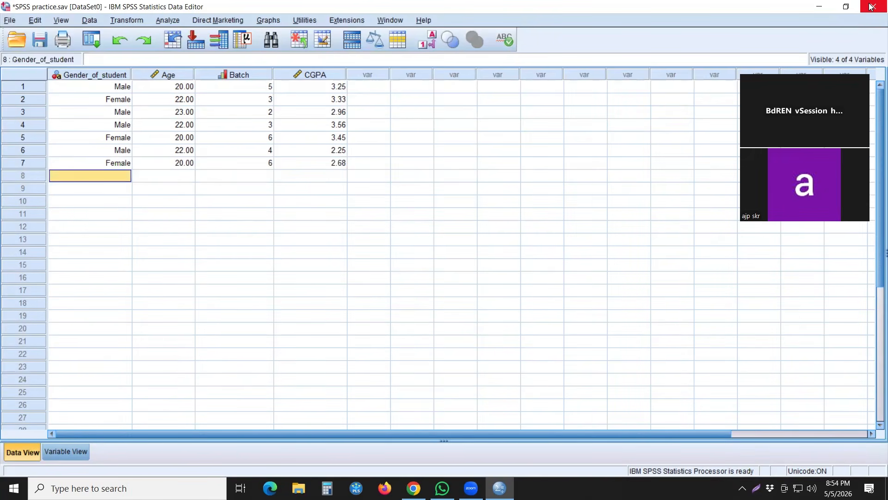
type("Male")
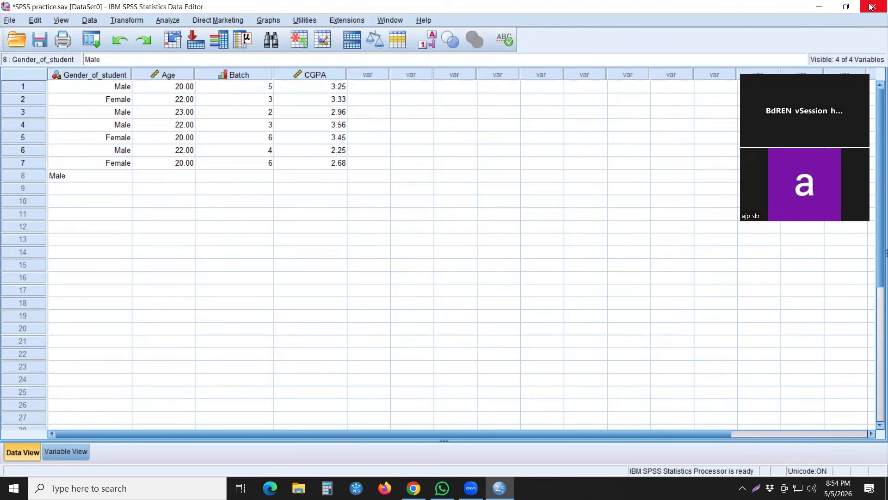
key("Tab")
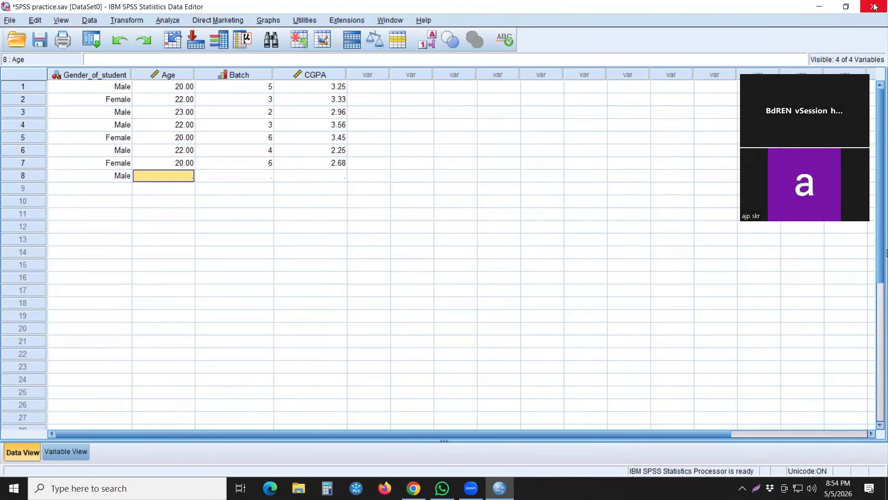
type("24")
key("Tab")
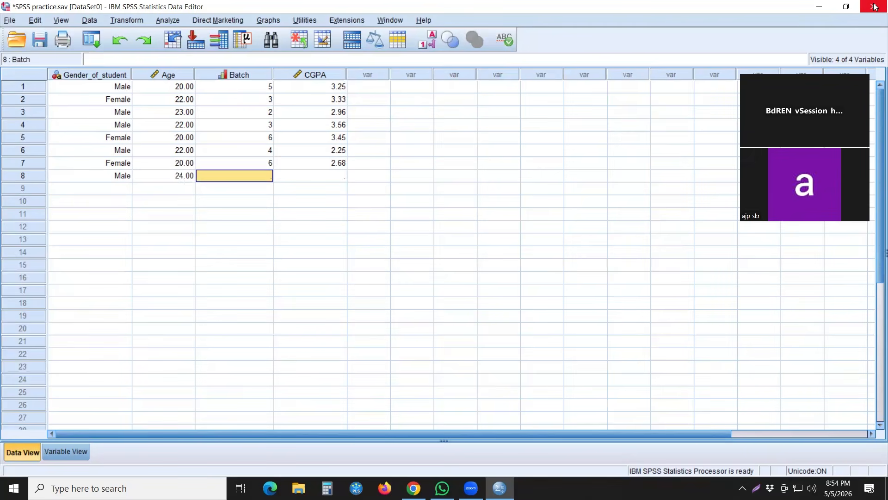
type("1")
key("Tab")
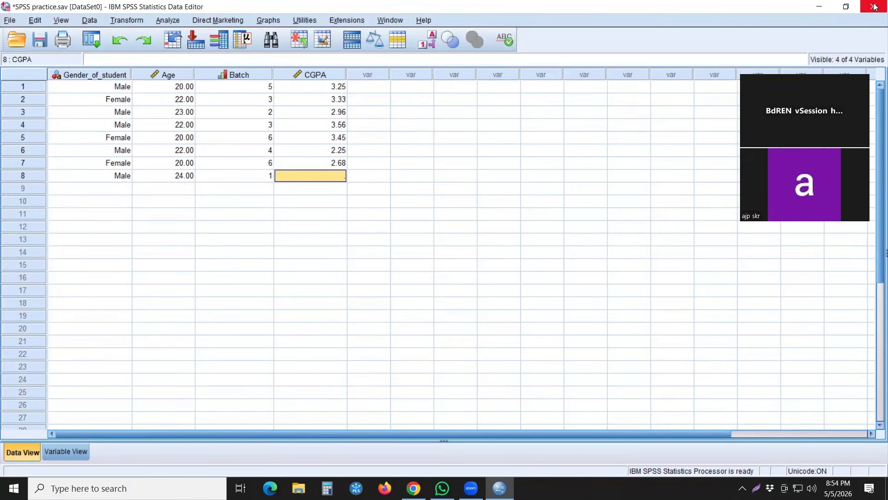
type("3.05")
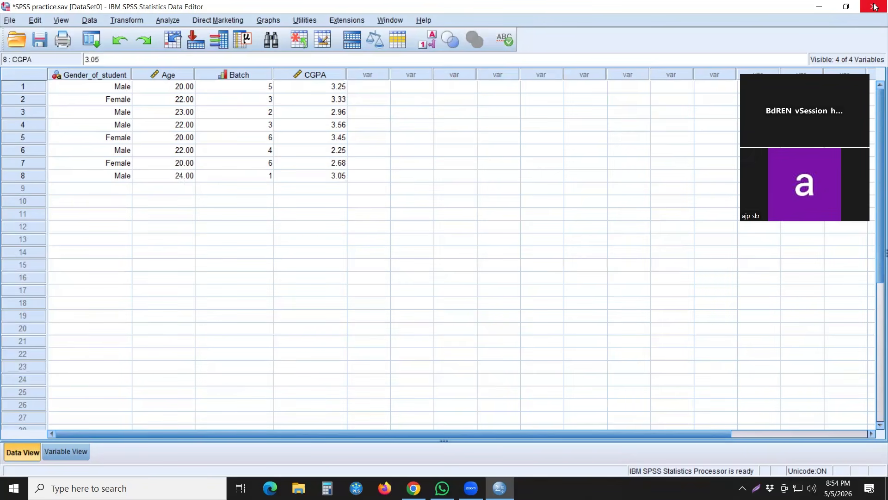
key("Down")
Enter the ninth case with Gender_of_student Female, Age 20, Batch 4 and CGPA 3.27.
key("Left")
key("Left")
key("Left")
type("Female")
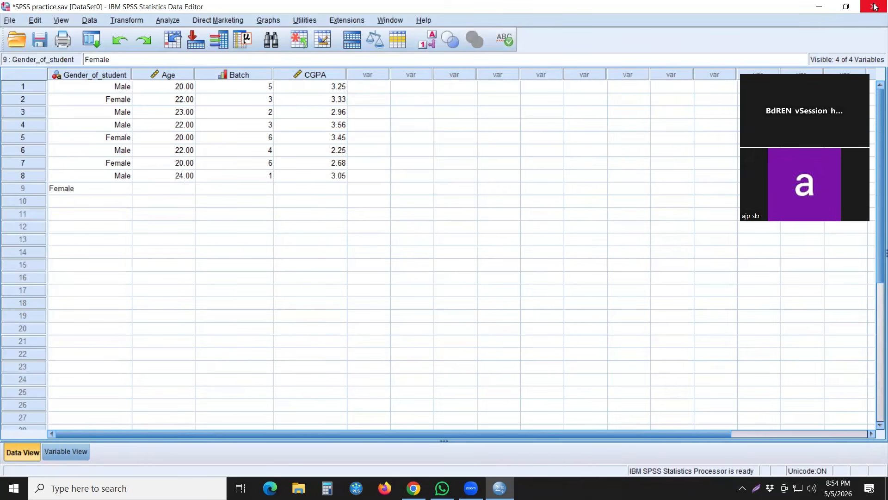
key("Tab")
type("20")
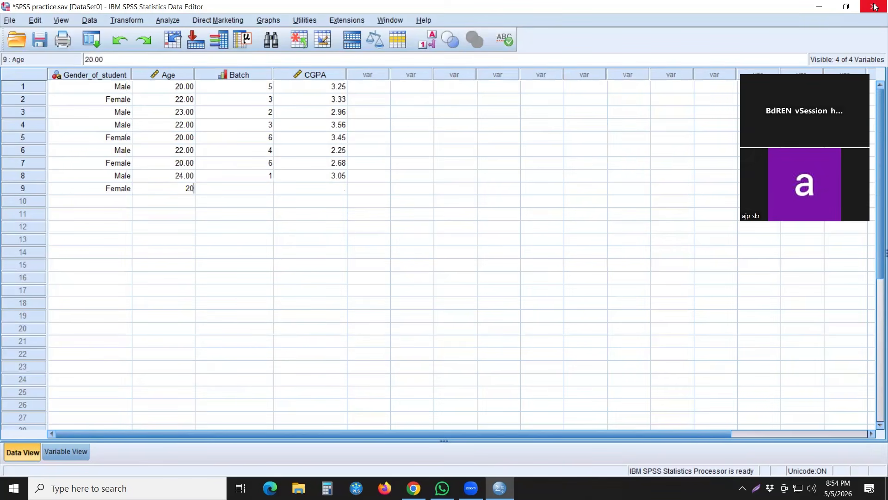
key("Tab")
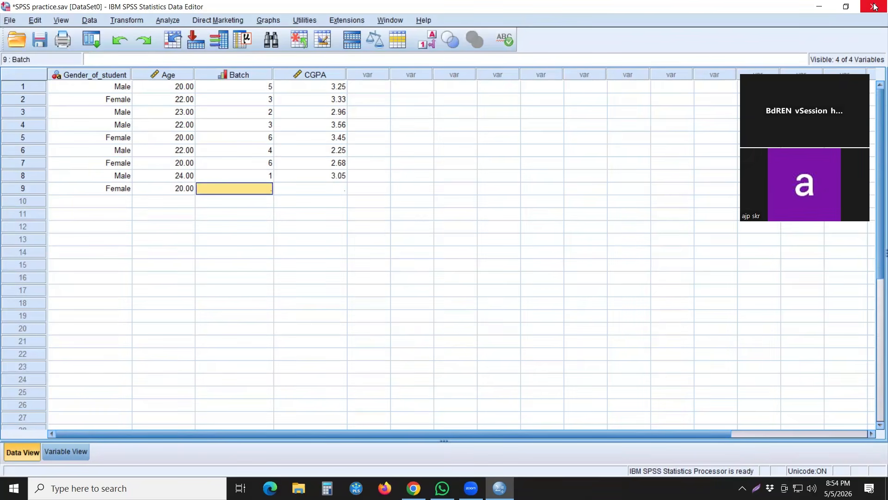
type("4")
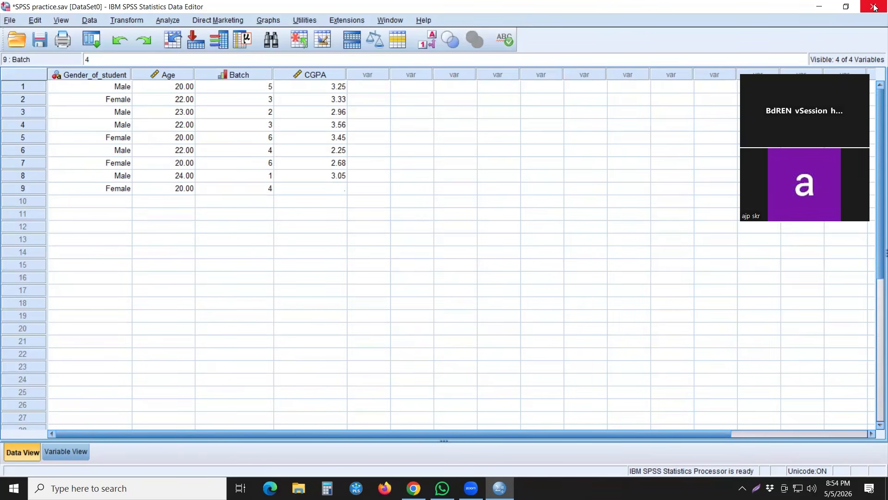
key("Tab")
type("3.27")
key("Return")
Enter the tenth case with Gender_of_student Male, Age 23, Batch 1 and CGPA 3.66.
key("Left")
key("Left")
key("Left")
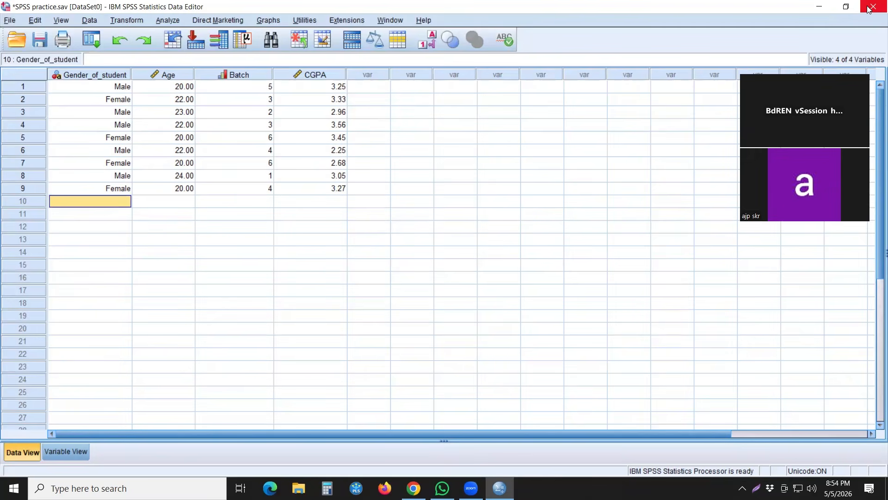
type("Male")
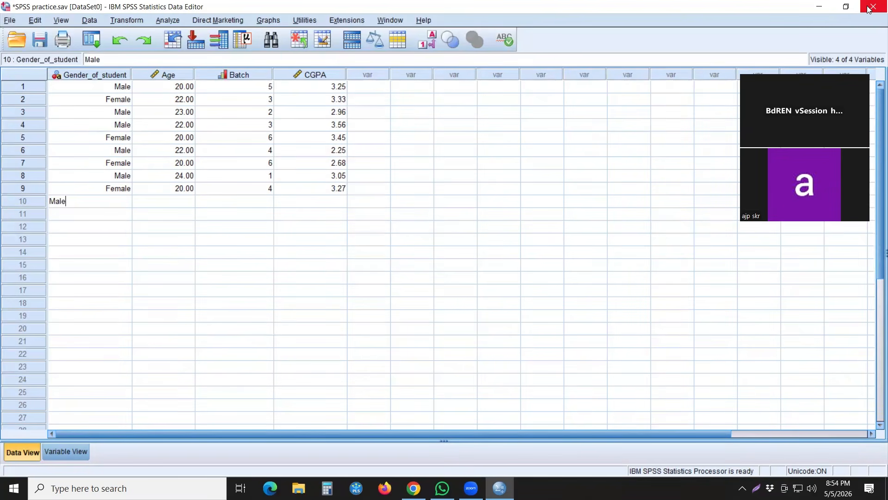
key("Tab")
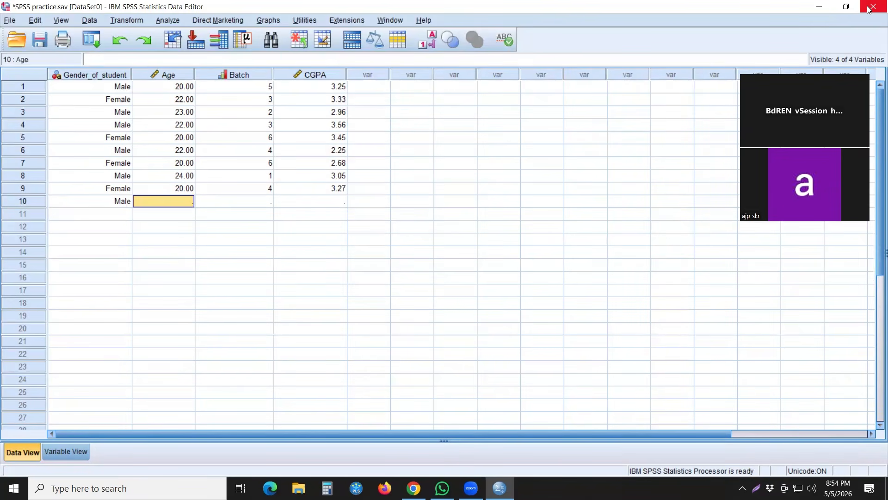
type("2")
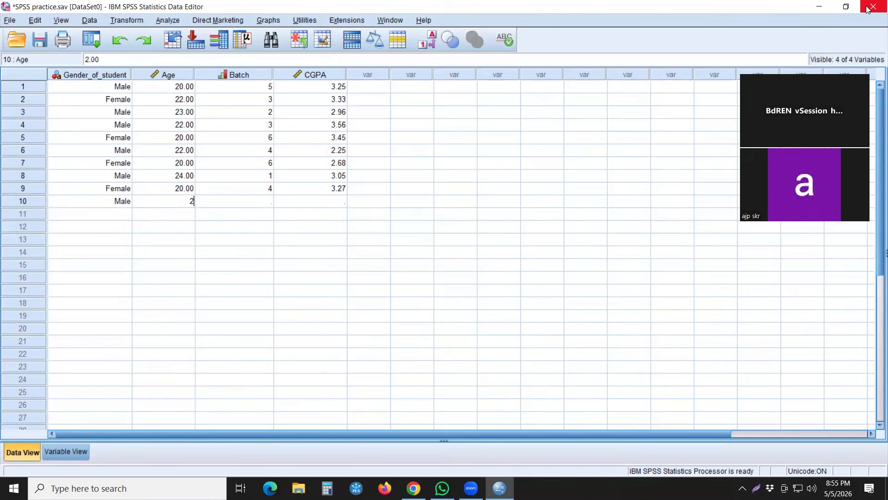
type("3")
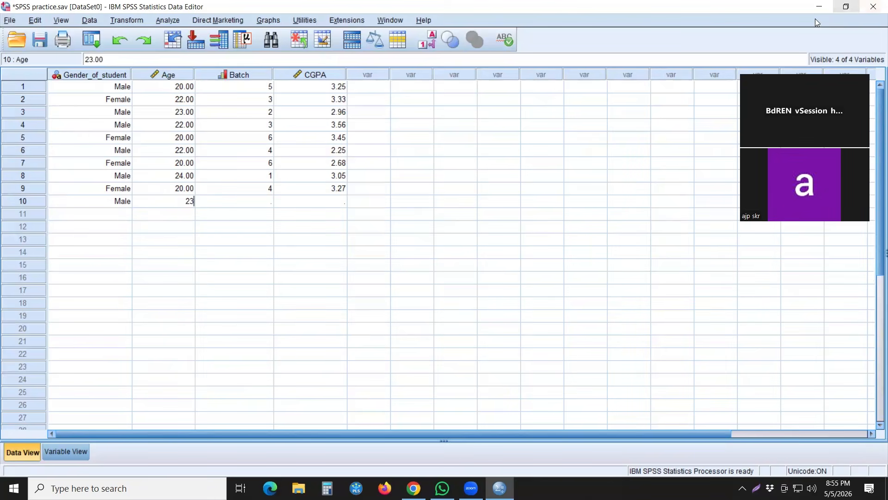
key("Tab")
type("1")
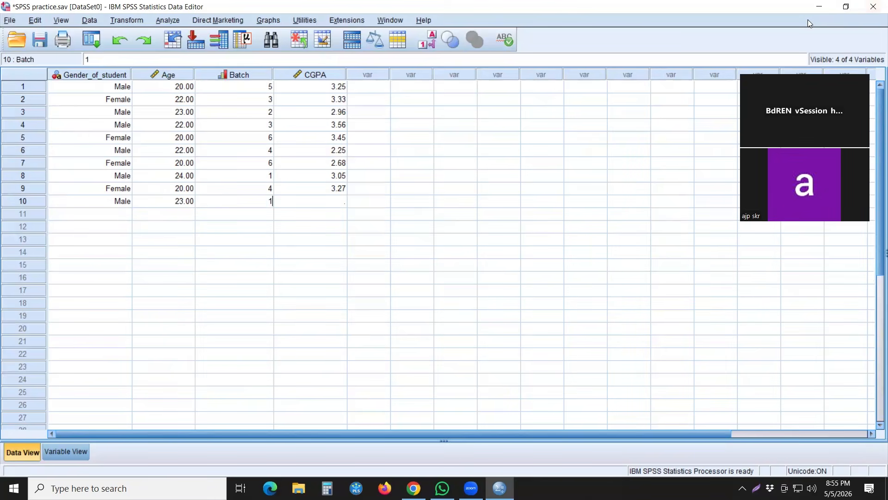
key("Tab")
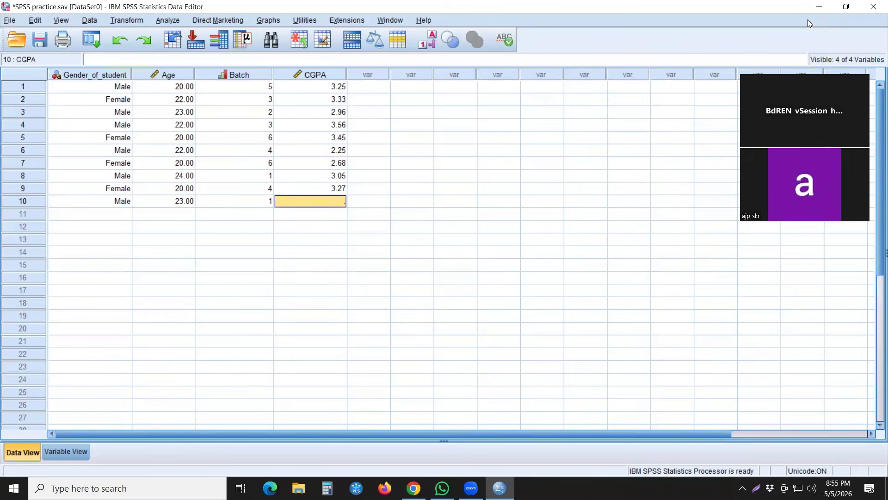
type("3.")
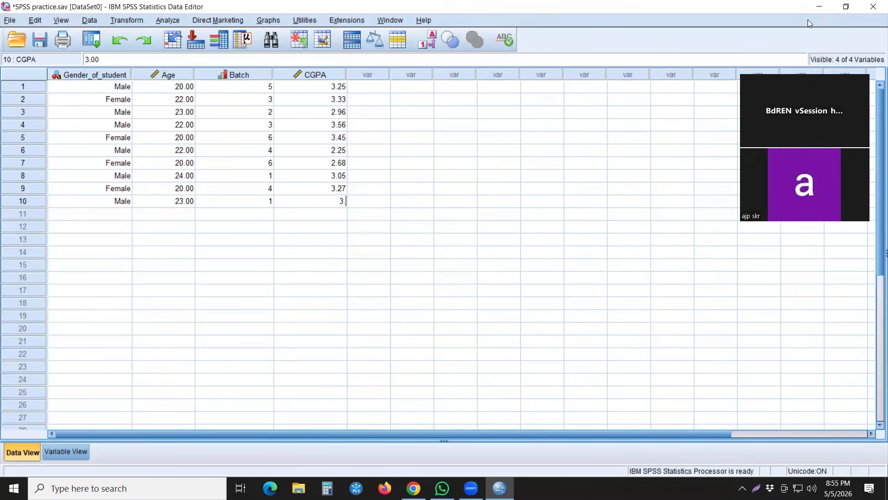
type("66")
key("Return")
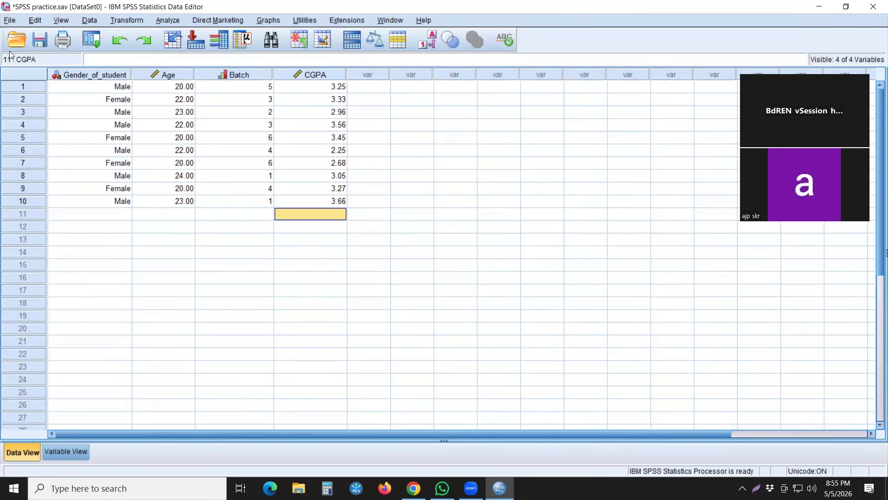
Save the SPSS practice dataset and minimize the output window to return to the data.
key("ctrl+s")
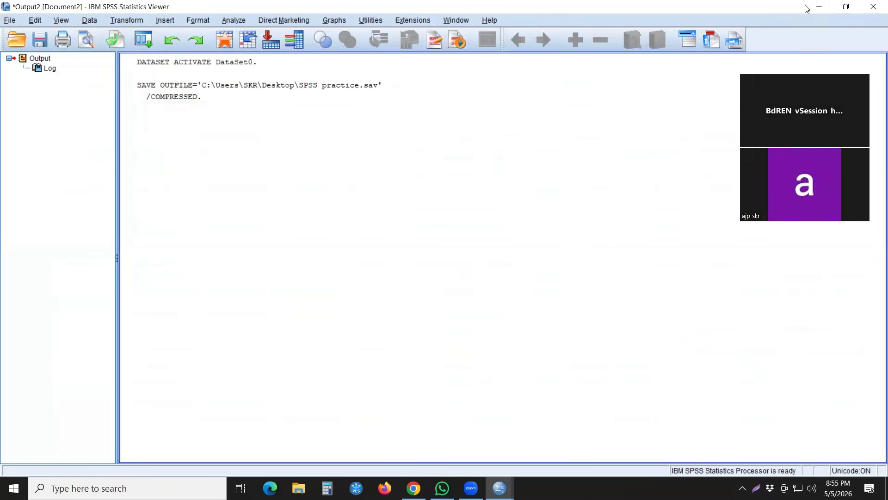
left_click(819, 7)
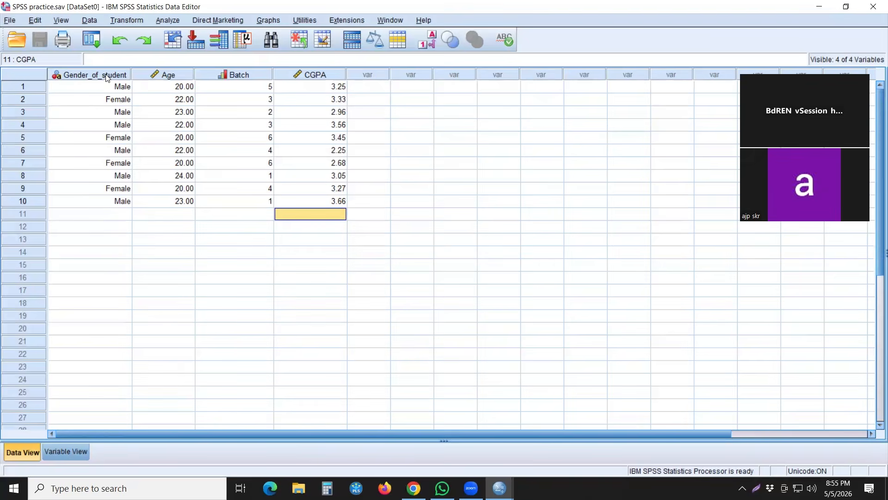
Highlight the ten Gender_of_student entries and the Batch column to review the data recorded for these variables.
left_click_drag(102, 85, 101, 198)
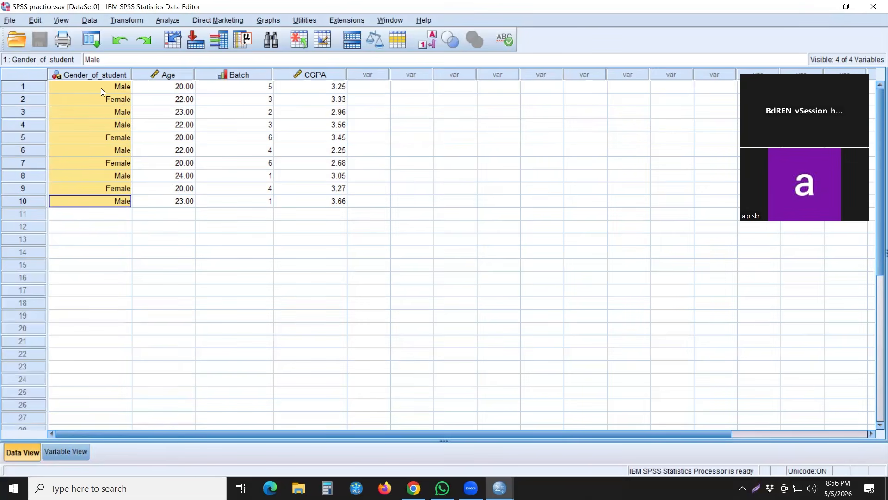
left_click(104, 76)
left_click(258, 75)
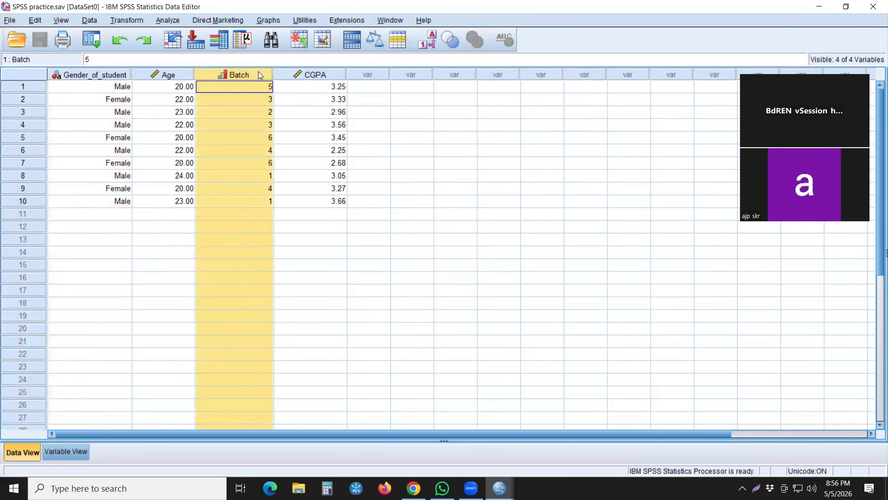
Highlight the Gender_of_student and Batch columns alternately to compare the two variables chosen for frequency analysis.
left_click(115, 77)
left_click(221, 76)
left_click(91, 74)
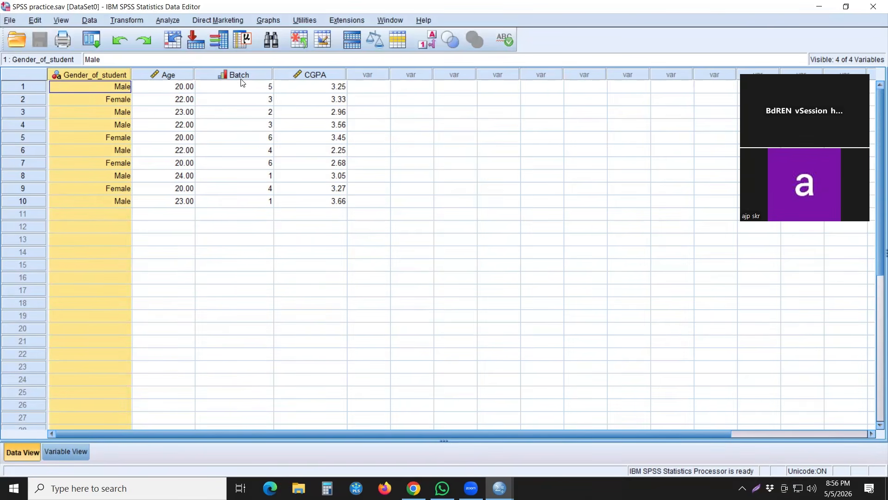
left_click(223, 87)
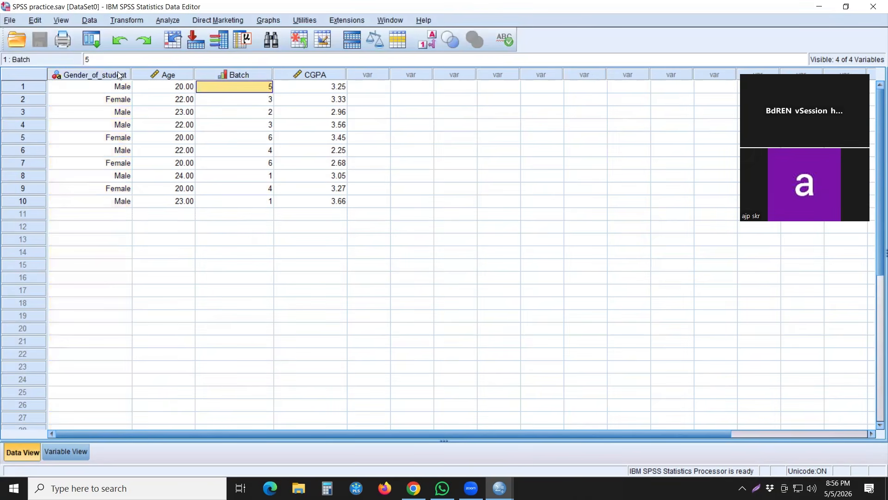
left_click(105, 76)
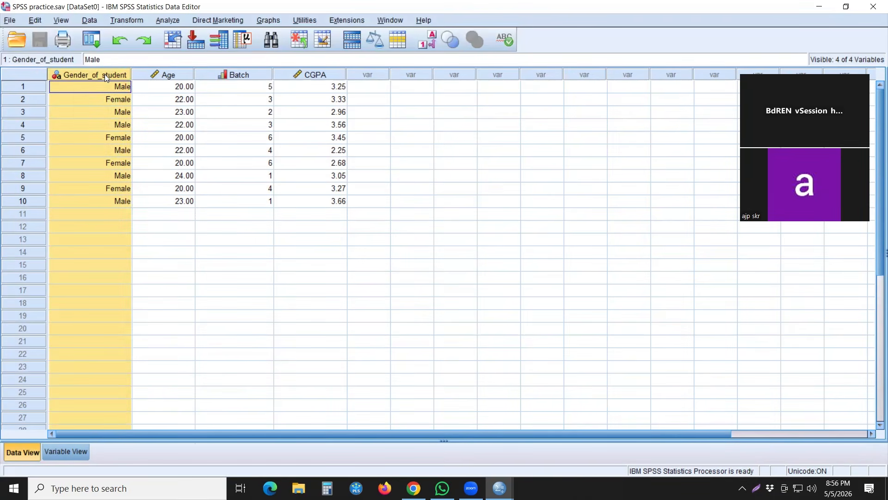
left_click(225, 89)
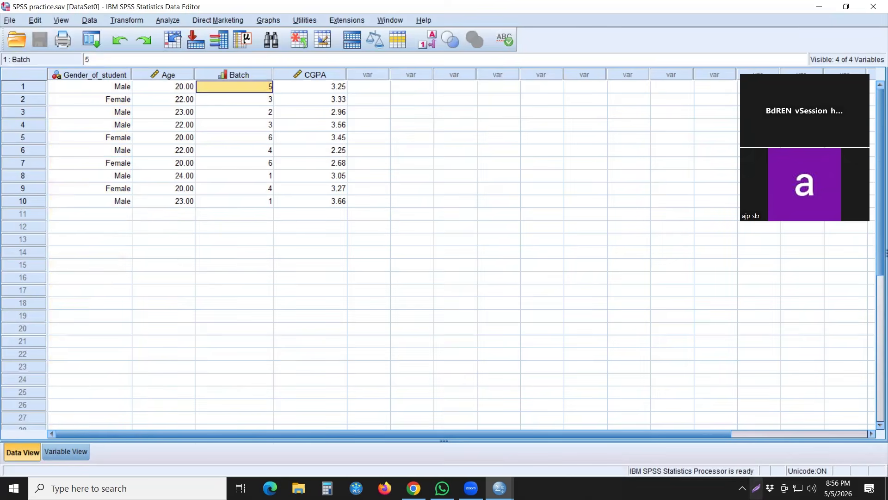
Mark Analyze with a freehand circle and arrows in the screen-capture overlay, and close the overlay without saving.
left_click(756, 488)
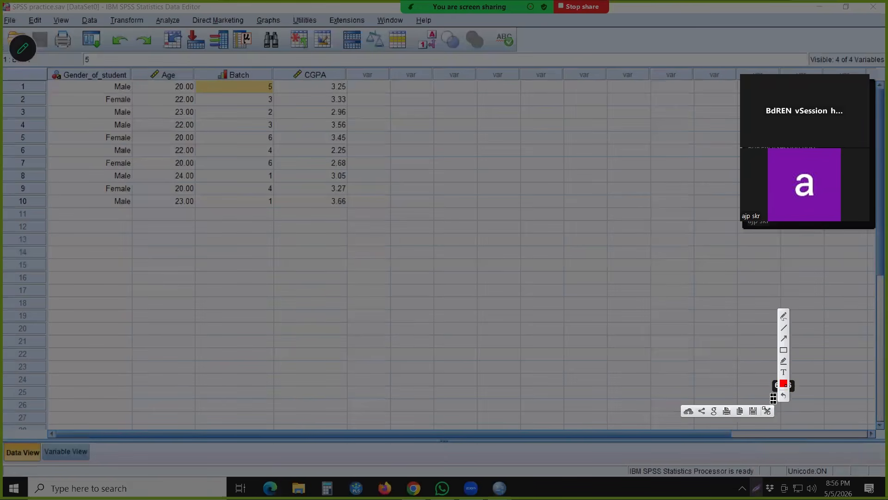
left_click(784, 315)
mouse_move(152, 9)
left_mouse_down()
mouse_move(159, 37)
mouse_move(187, 19)
mouse_move(157, 5)
mouse_move(149, 10)
left_mouse_up()
left_click(783, 338)
left_click_drag(253, 181, 181, 29)
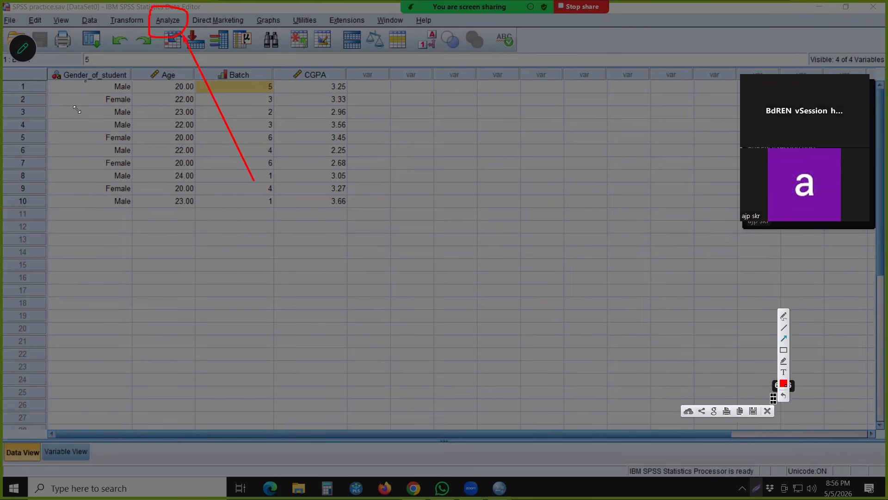
left_click_drag(74, 122, 118, 26)
left_click(768, 410)
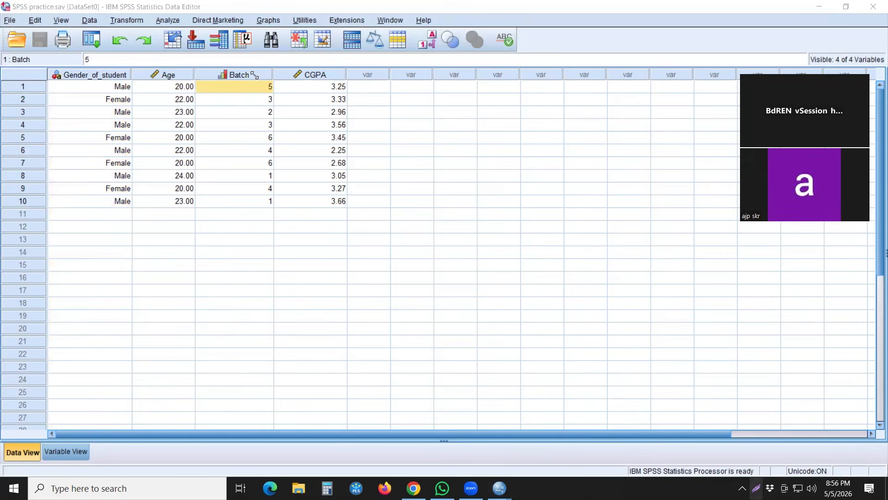
Run a Frequencies analysis on Gender_of_student with frequency tables displayed, and maximize the output window.
left_click(168, 21)
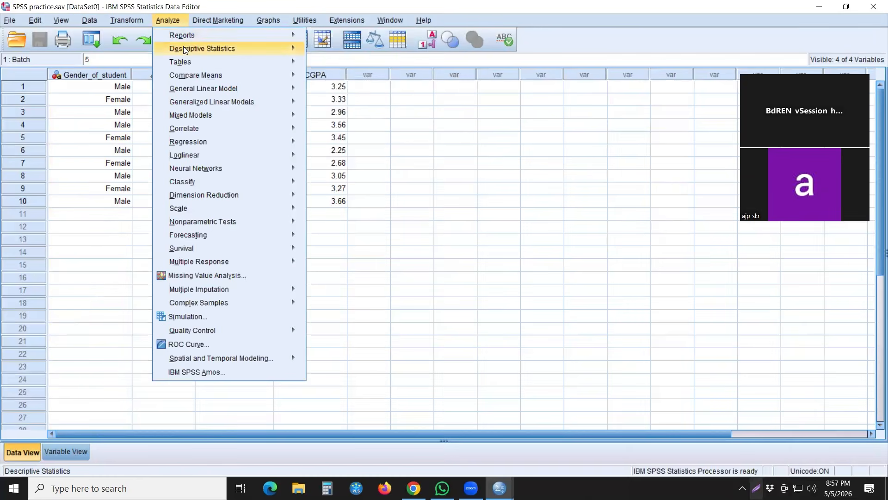
mouse_move(185, 51)
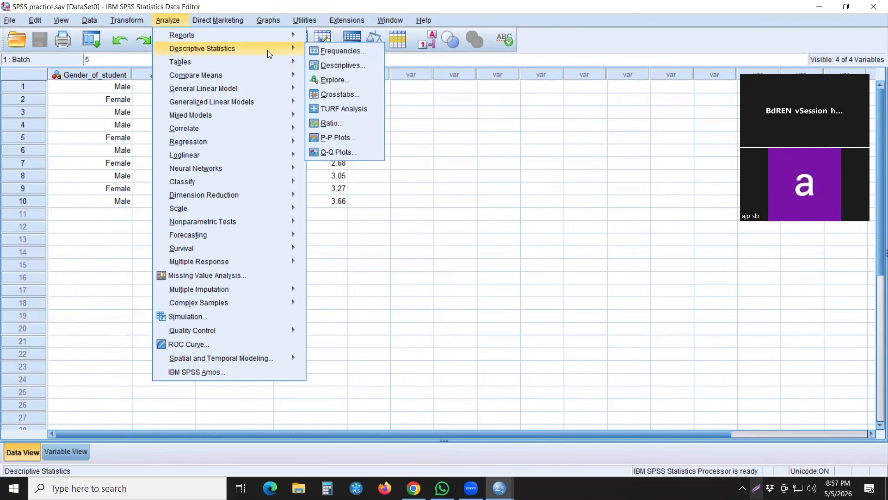
left_click(329, 51)
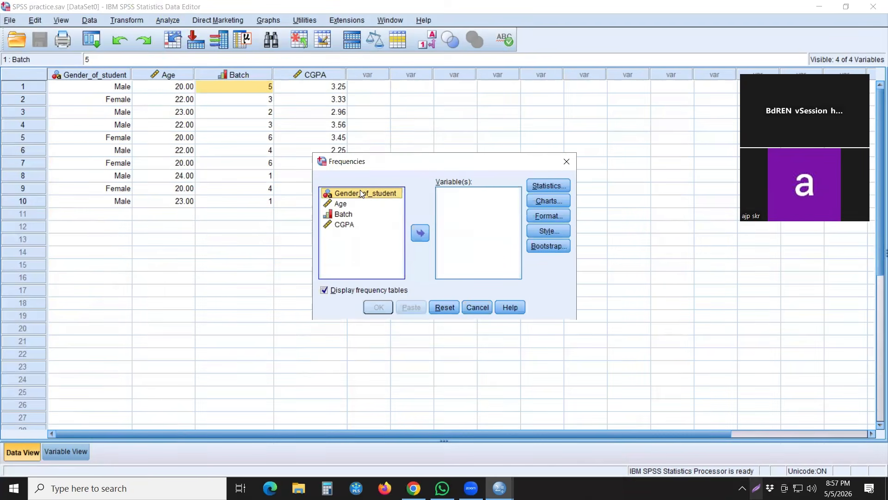
mouse_move(359, 196)
left_mouse_down()
mouse_move(465, 219)
mouse_move(365, 194)
left_mouse_up()
left_click(423, 234)
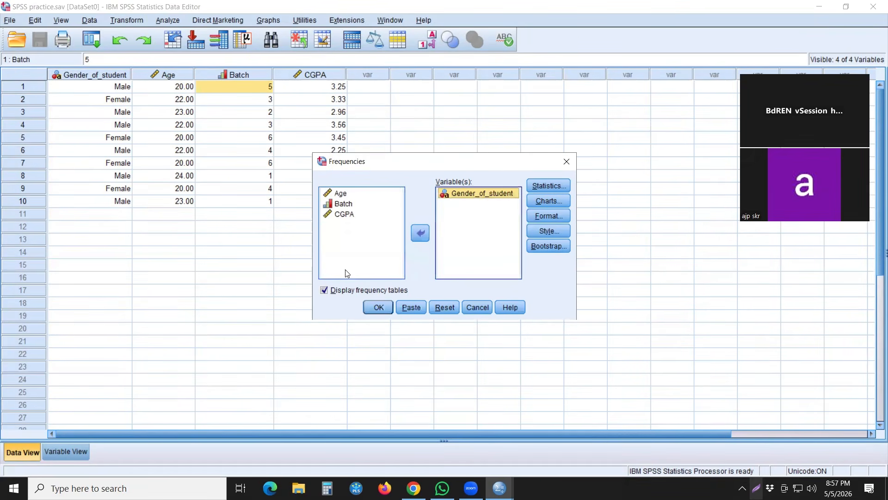
left_click(325, 291)
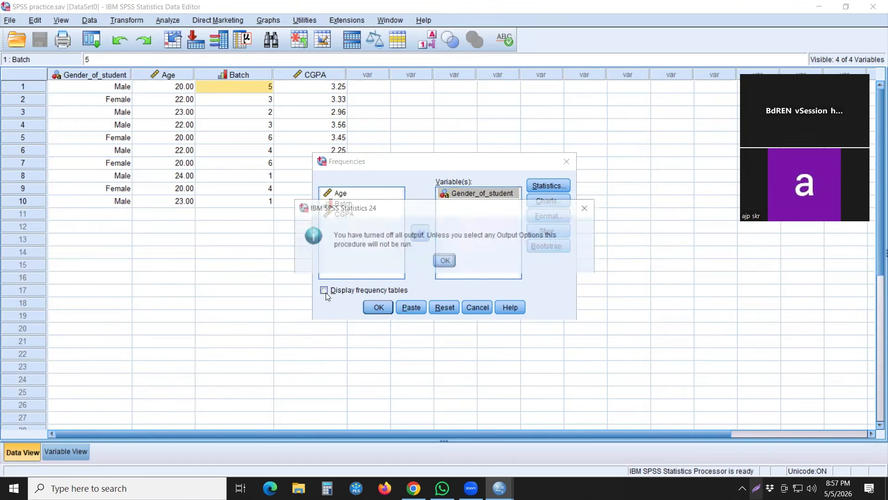
left_click(445, 262)
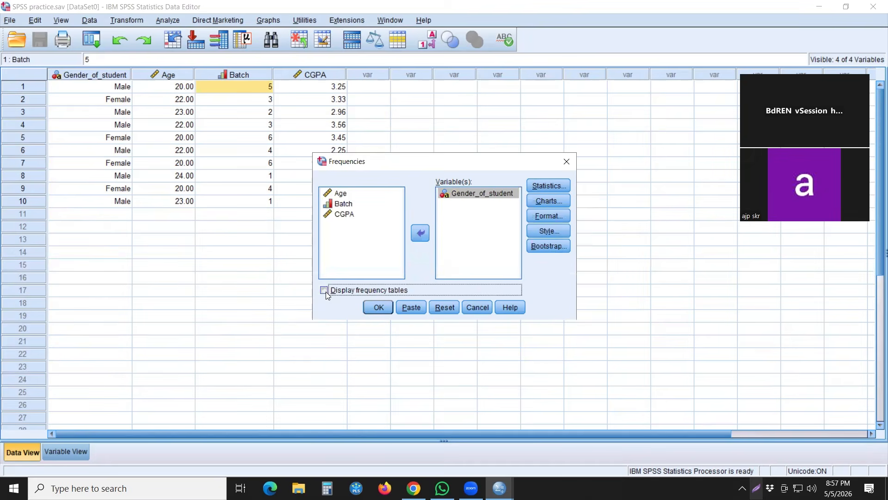
left_click(378, 308)
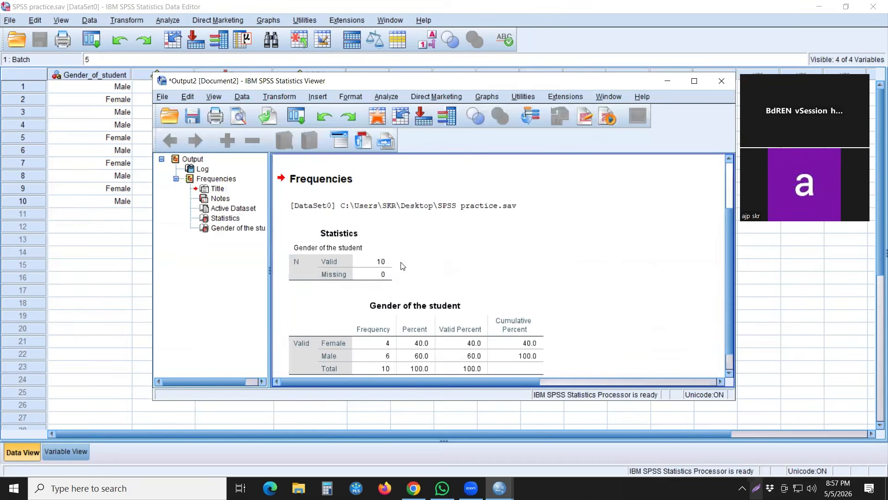
left_click(694, 84)
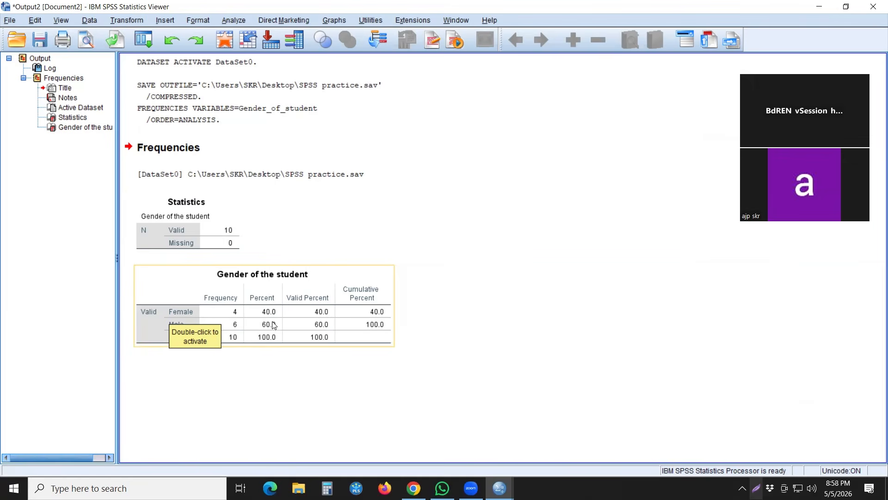
Check the Female entries of Gender_of_student in cases 2, 5, 7 and 9 of the dataset, and return to the output.
left_click(821, 7)
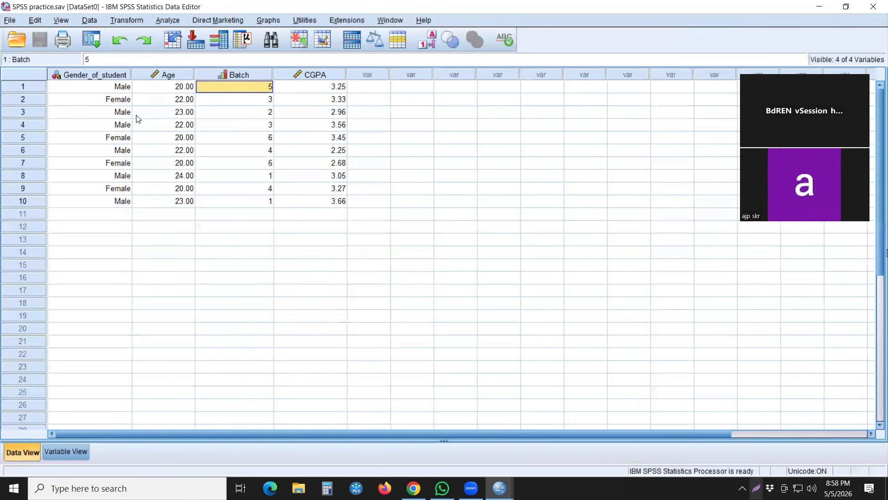
left_click(110, 86)
left_click(102, 100)
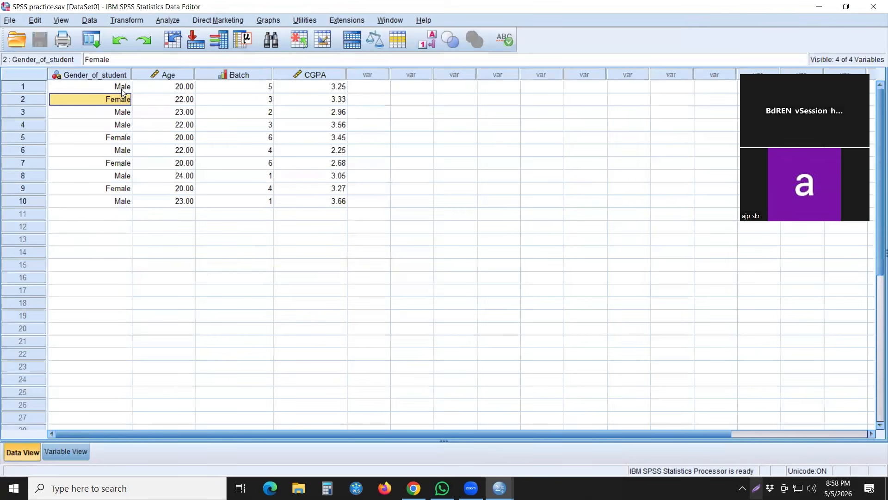
left_click(111, 137)
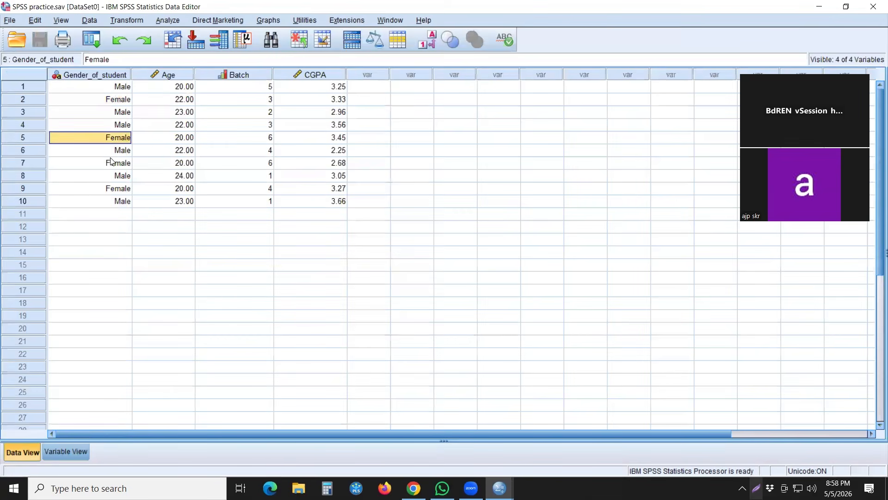
left_click(113, 164)
left_click(114, 190)
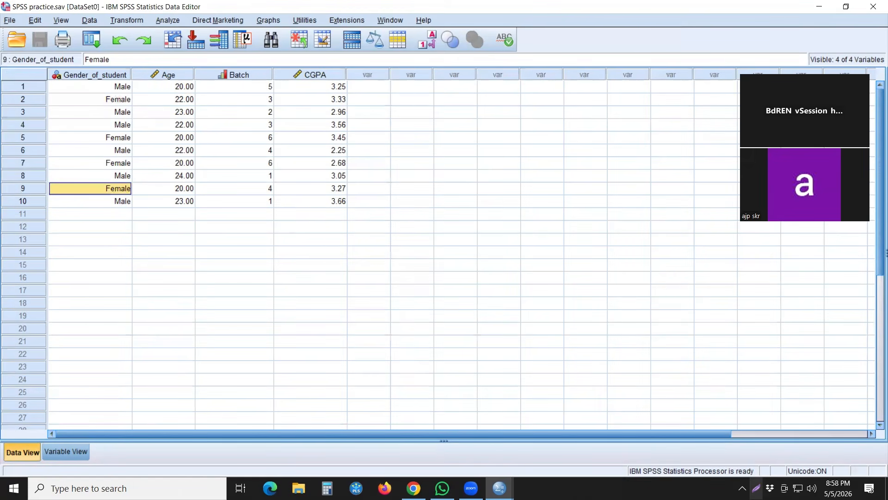
left_click(500, 488)
left_click(539, 452)
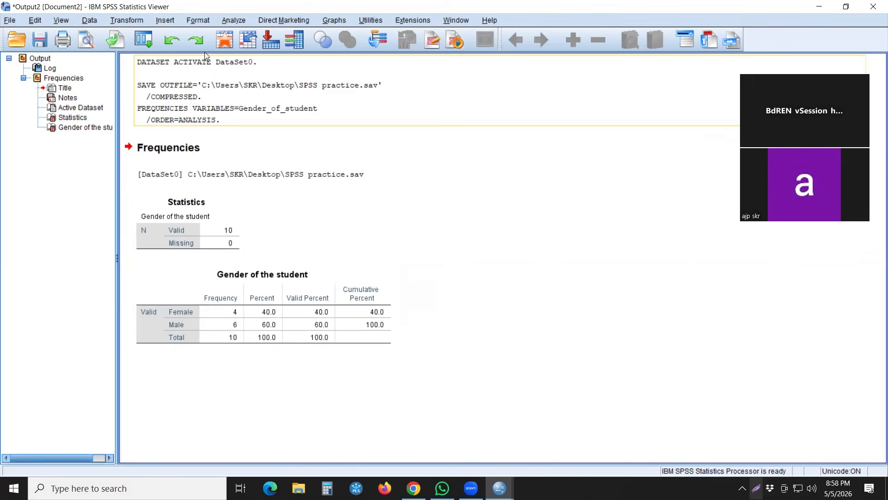
Run a Frequencies analysis on Batch in place of Gender_of_student and examine the Batch frequency table.
left_click(226, 20)
mouse_move(231, 49)
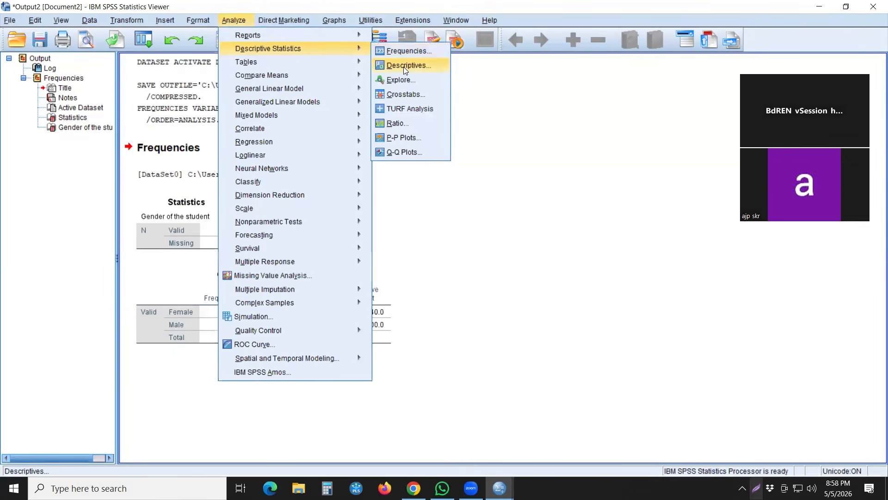
left_click(410, 52)
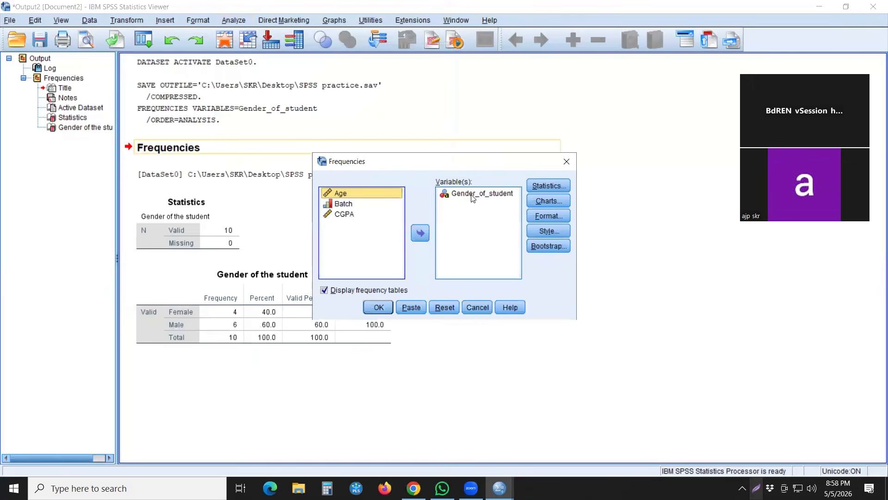
left_click(420, 233)
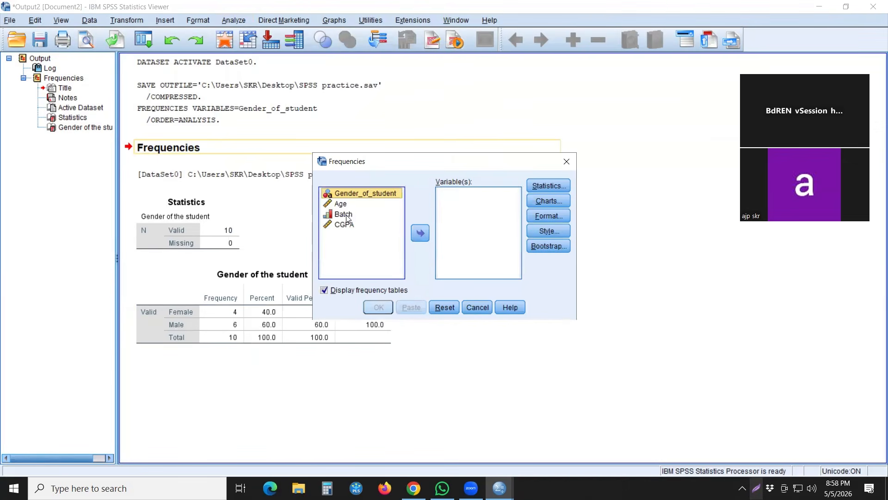
left_click(395, 217)
left_click(421, 234)
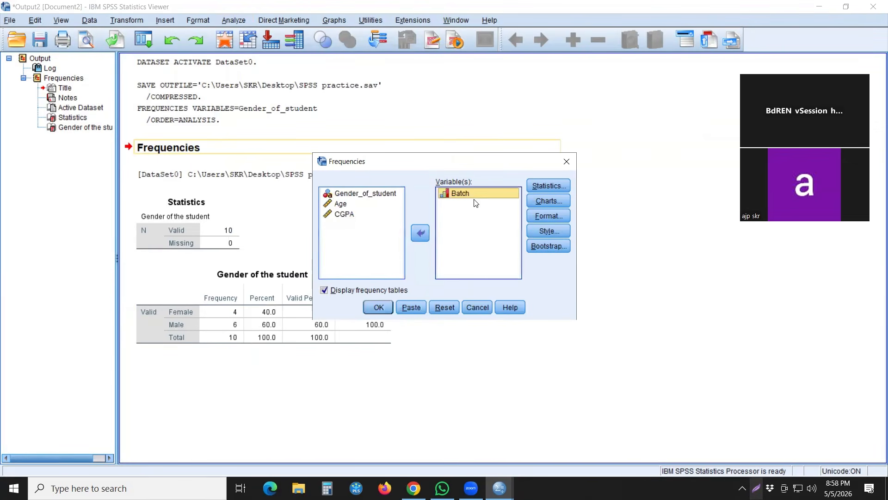
left_click(380, 308)
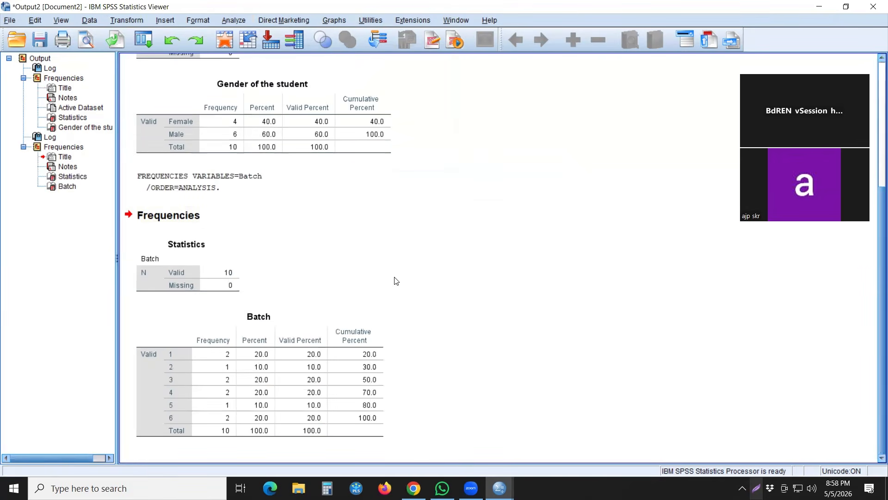
left_click(251, 372)
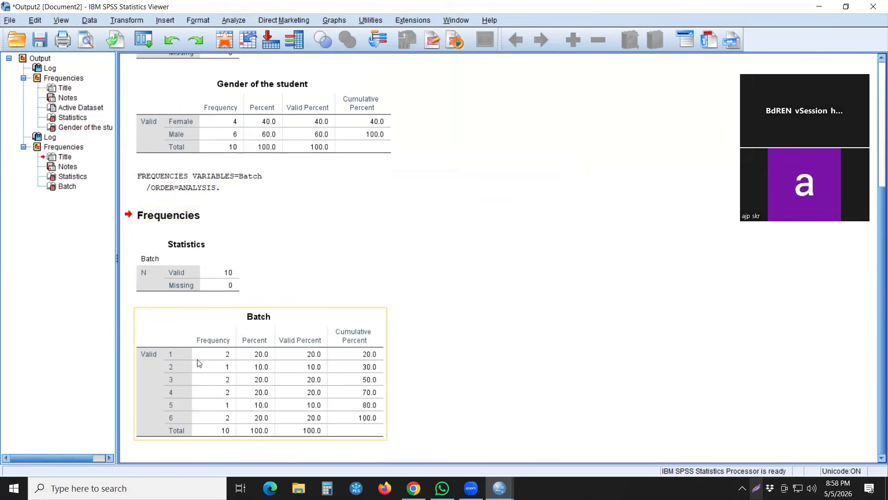
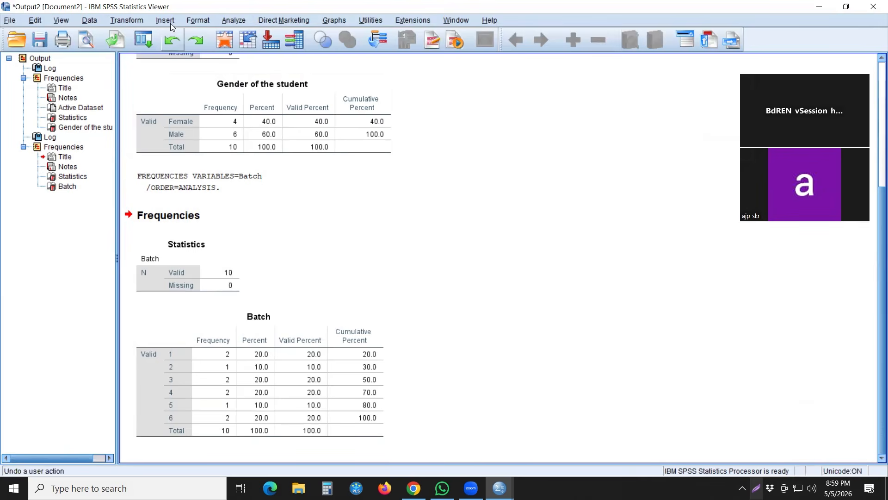
Reopen the Frequencies setup, remove Batch from the analysis variables and add it back.
left_click(232, 20)
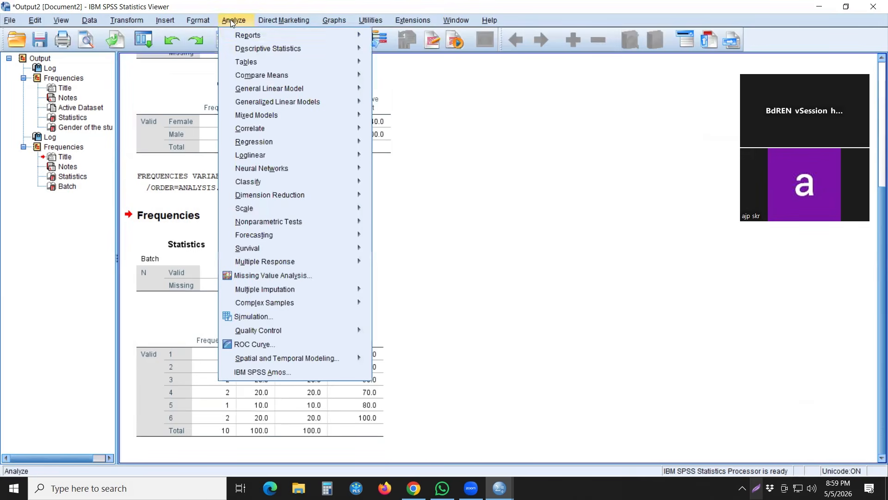
mouse_move(253, 49)
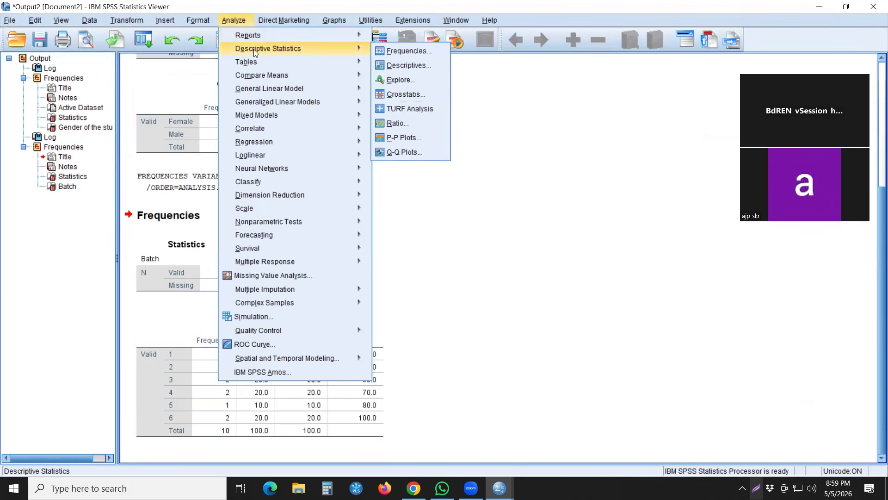
left_click(386, 53)
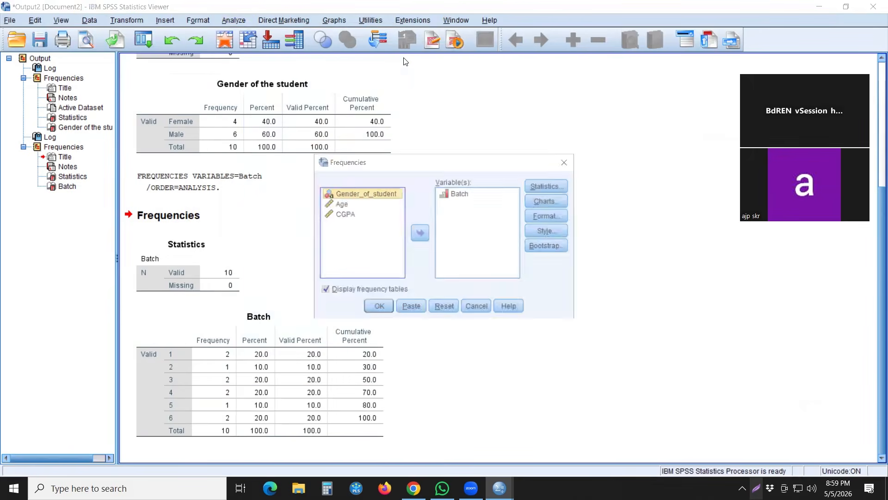
left_click(453, 194)
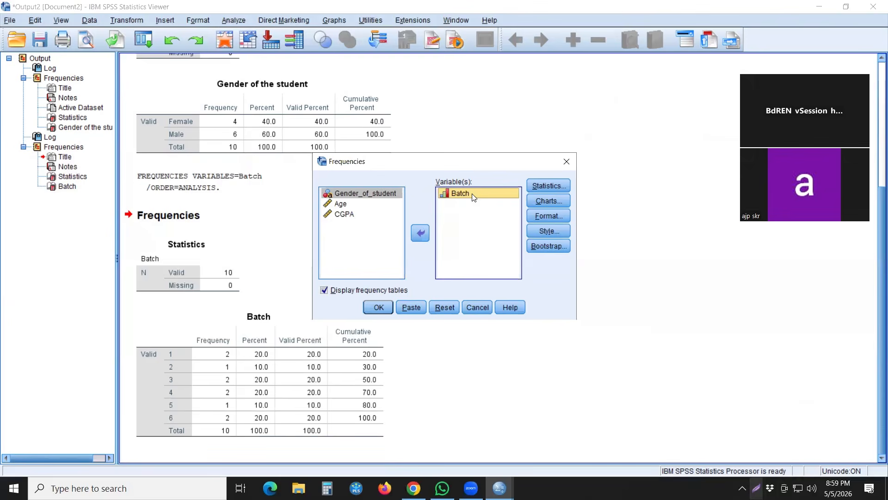
left_click(422, 236)
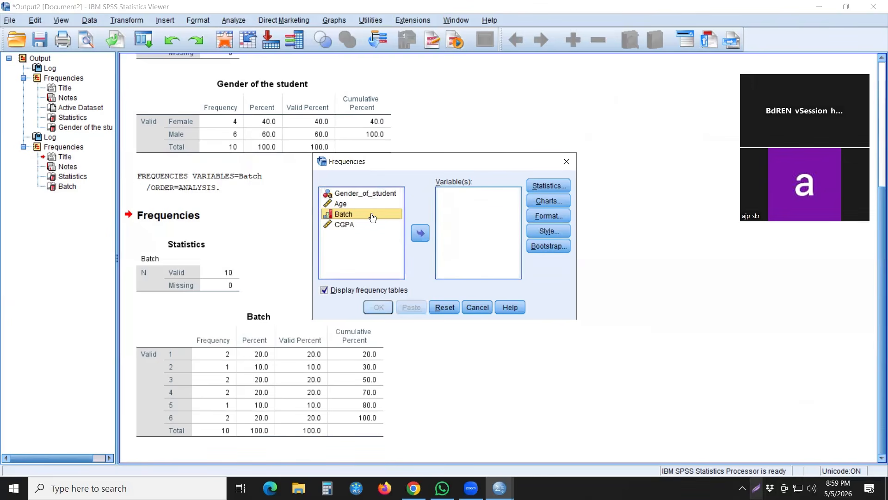
left_click_drag(373, 216, 467, 209)
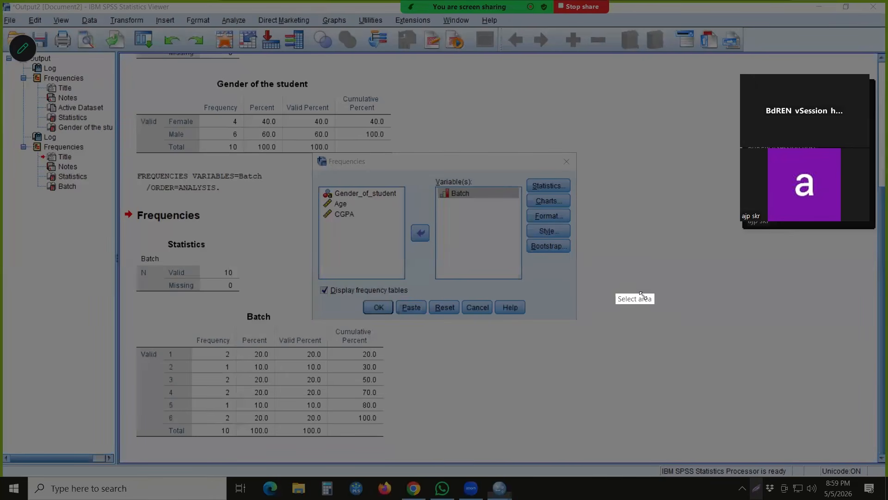
Mark the additional Frequencies options freehand in the screen-capture overlay, and close the overlay without saving.
left_click_drag(640, 290, 663, 345)
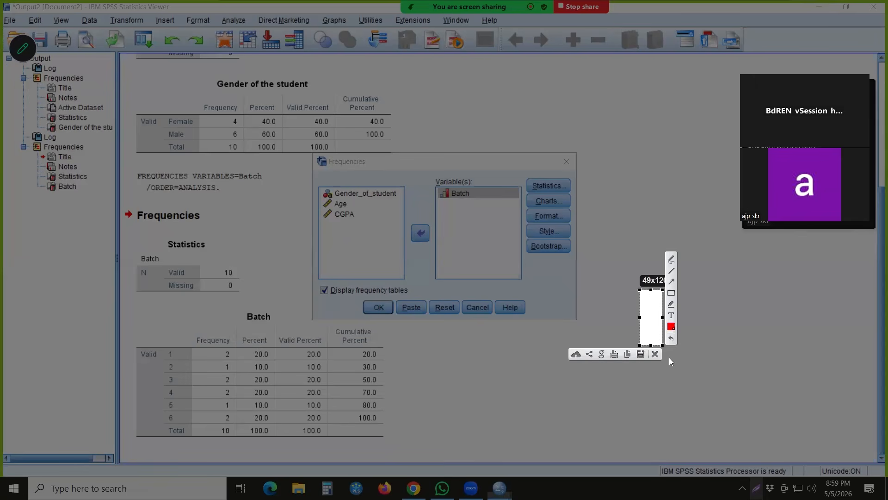
left_click(671, 259)
left_click_drag(517, 185, 510, 215)
left_click(655, 354)
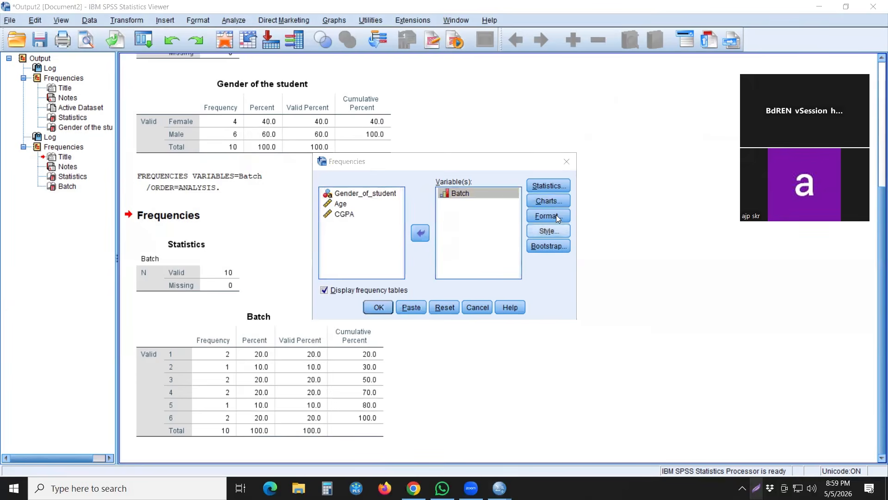
Add a bar chart showing frequencies to the Batch Frequencies analysis and run it.
left_click(549, 199)
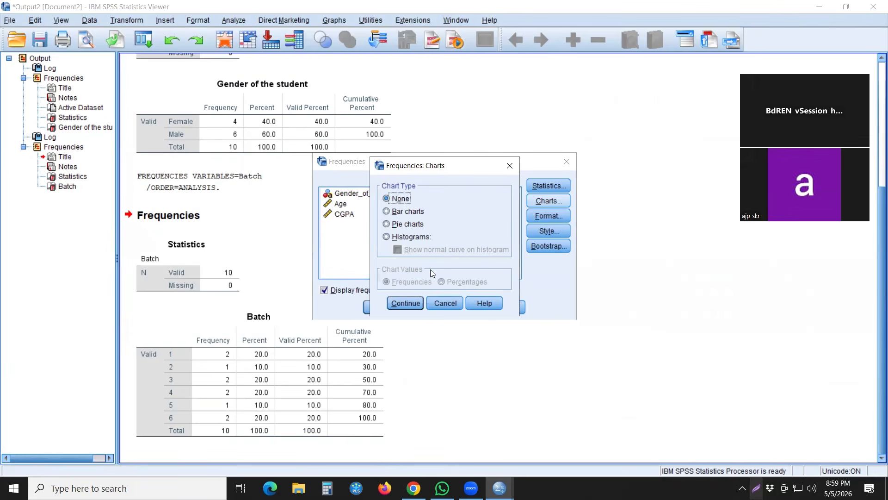
left_click(387, 211)
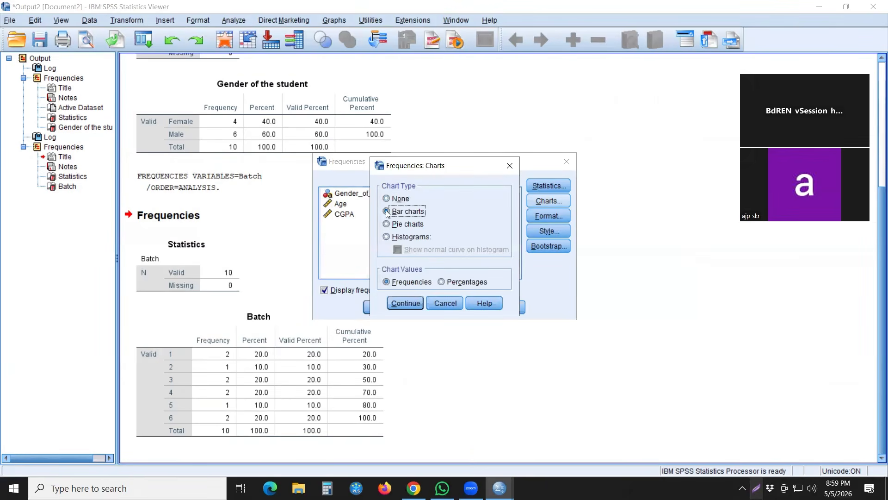
left_click(415, 303)
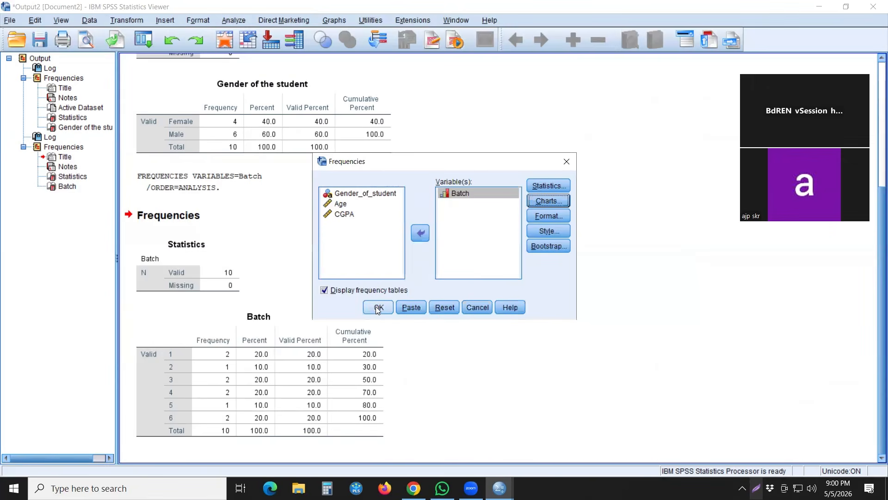
left_click(378, 307)
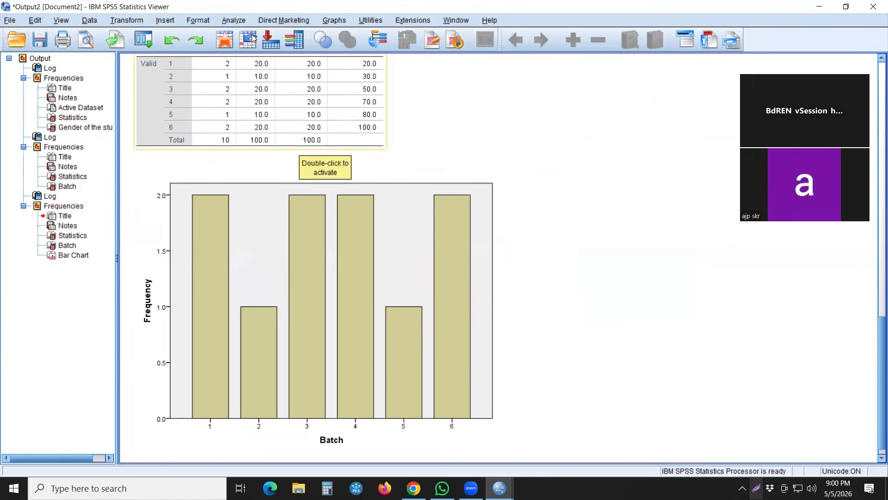
Outline the tool for recalling recently used dialogs with a red rectangle in the screen-capture overlay, and close the overlay without saving.
left_click(240, 22)
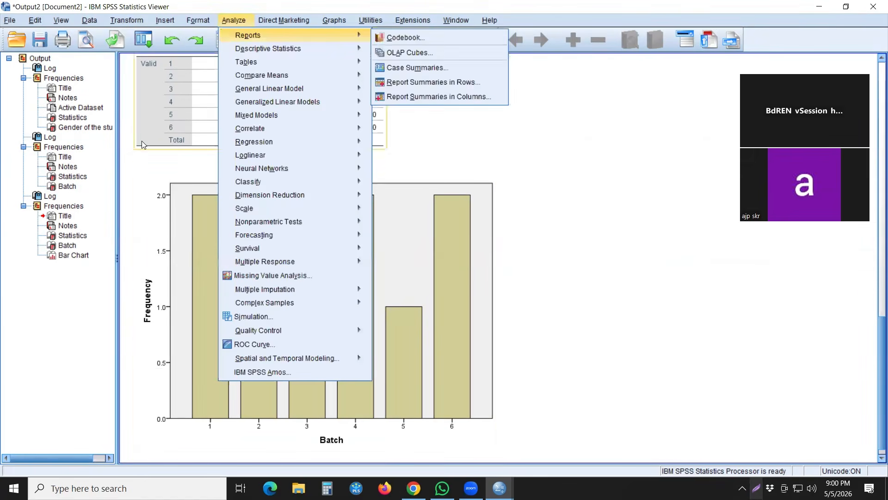
left_click(558, 169)
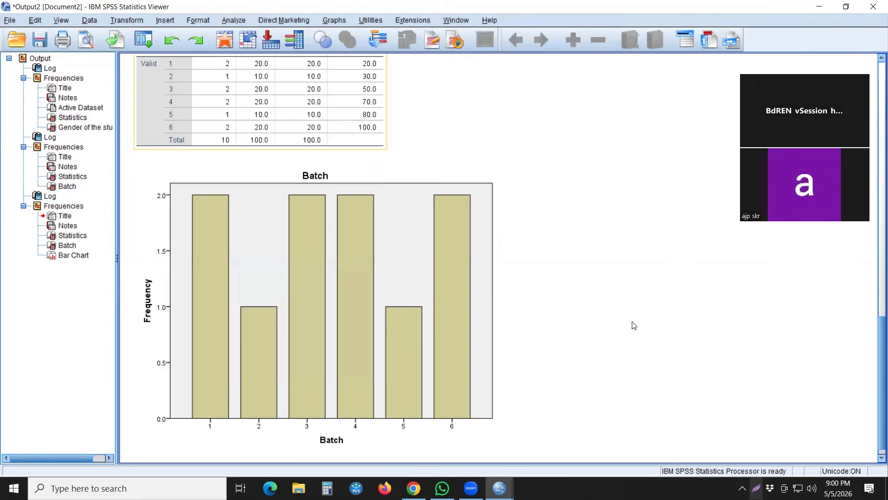
left_click(756, 488)
left_click_drag(725, 392, 741, 407)
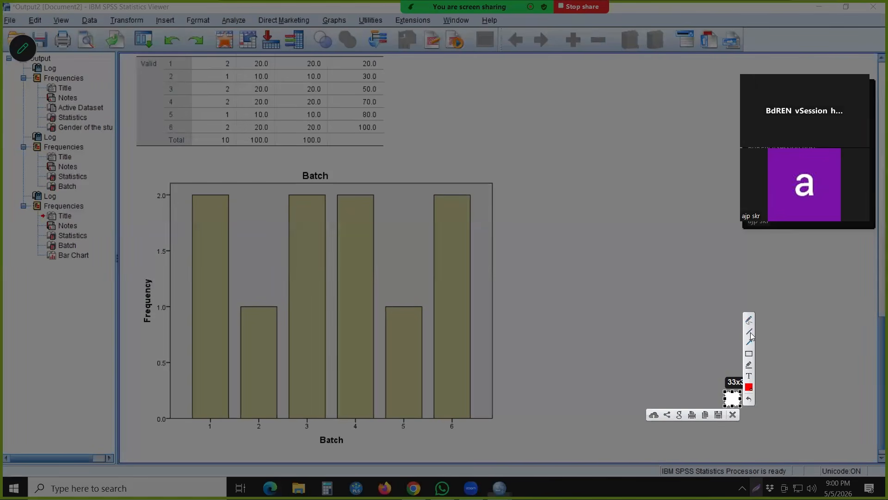
left_click(749, 354)
left_click_drag(121, 12, 178, 60)
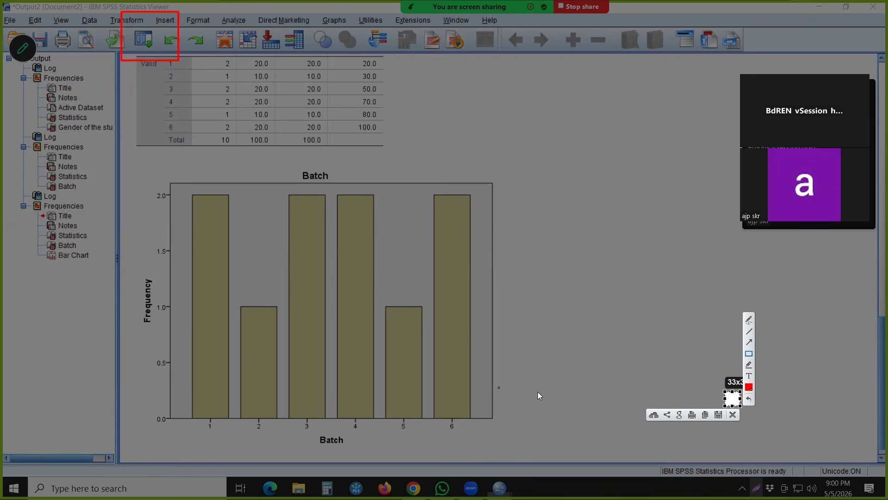
left_click(732, 415)
Recall the Frequencies setup and replace Batch with Gender_of_student as the analysis variable.
left_click(144, 41)
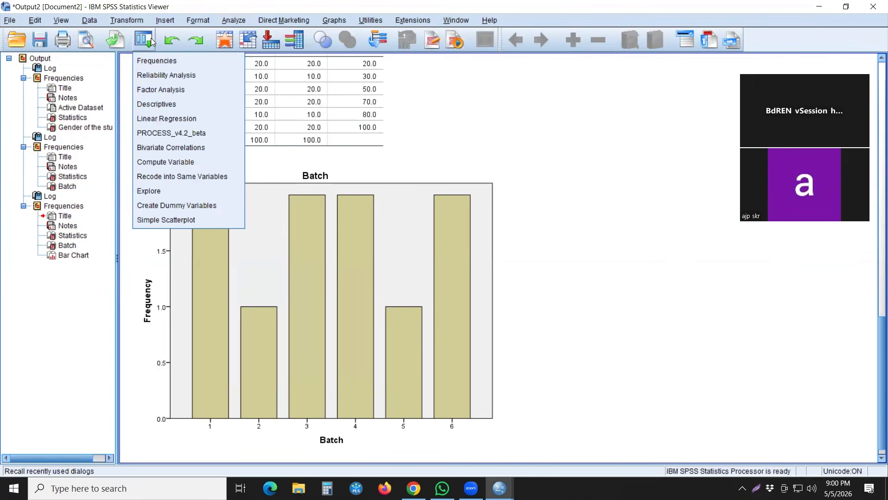
left_click(168, 61)
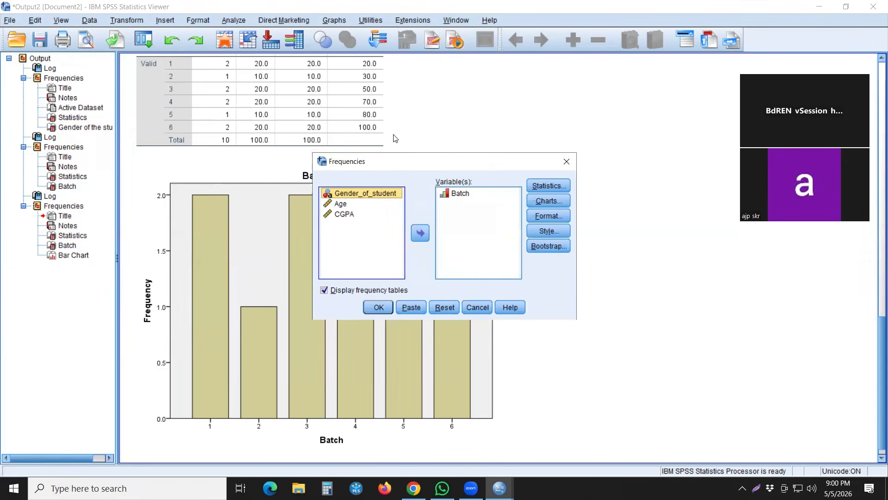
left_click(457, 194)
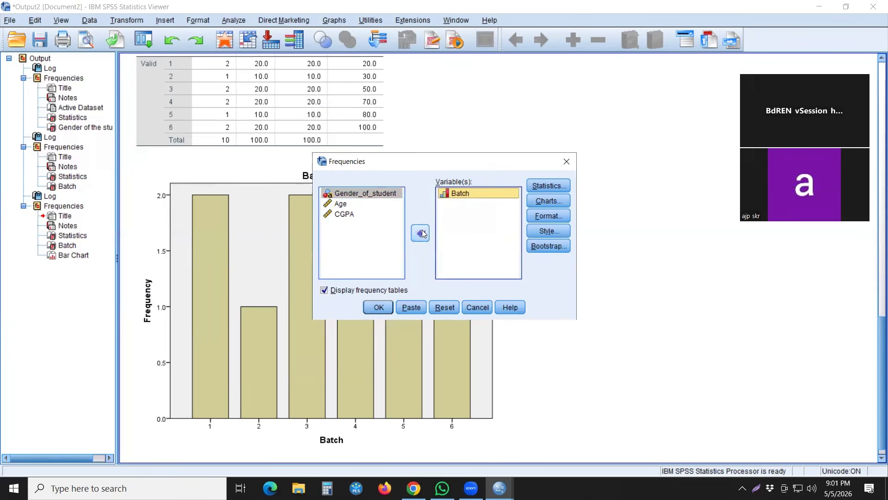
left_click(420, 233)
left_click(355, 195)
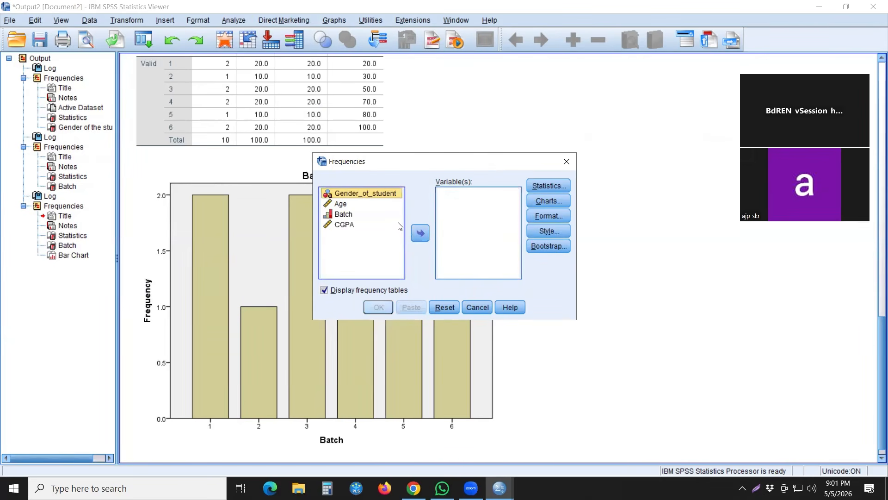
left_click(421, 234)
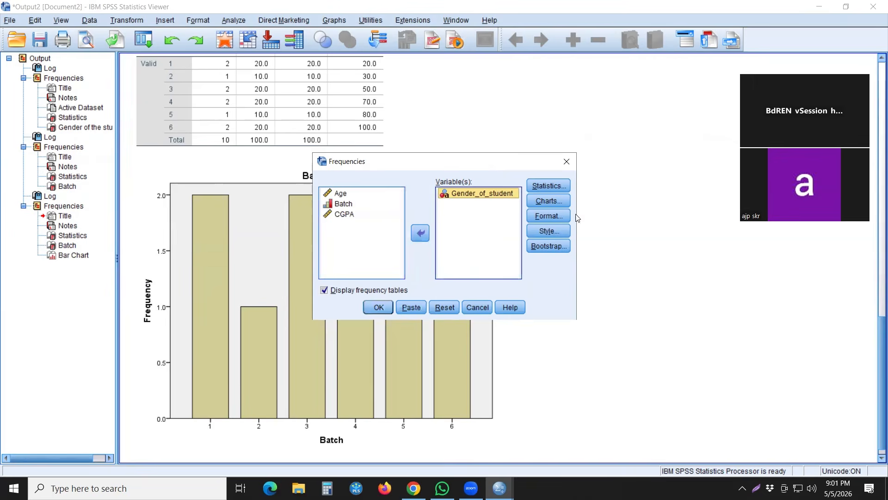
Change the chart type to pie charts, run the Gender_of_student Frequencies analysis, and compare its table with the pie chart.
left_click(550, 201)
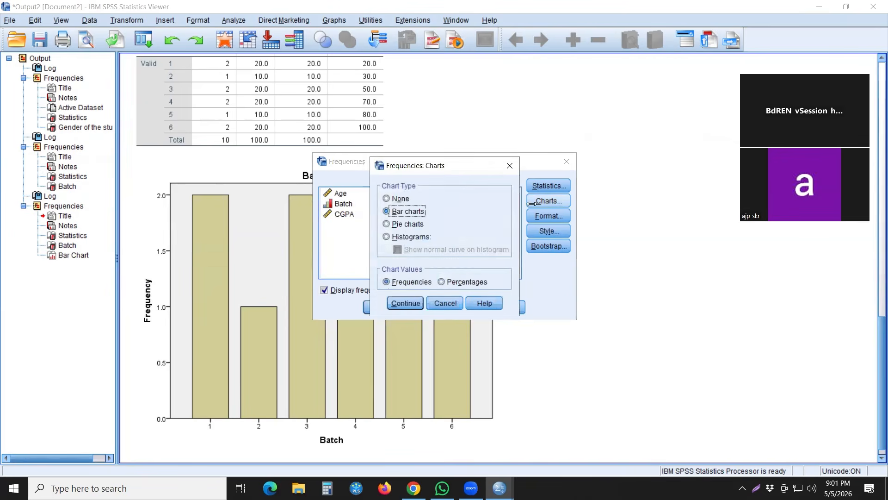
left_click(398, 224)
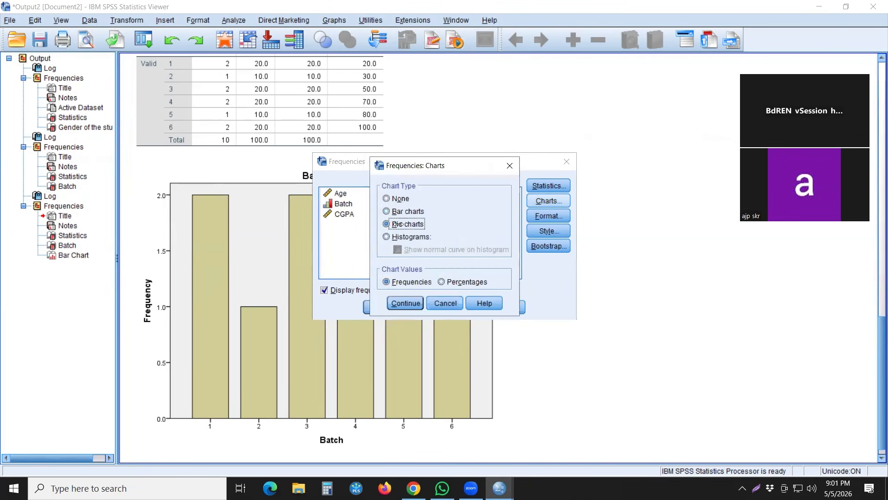
left_click(405, 305)
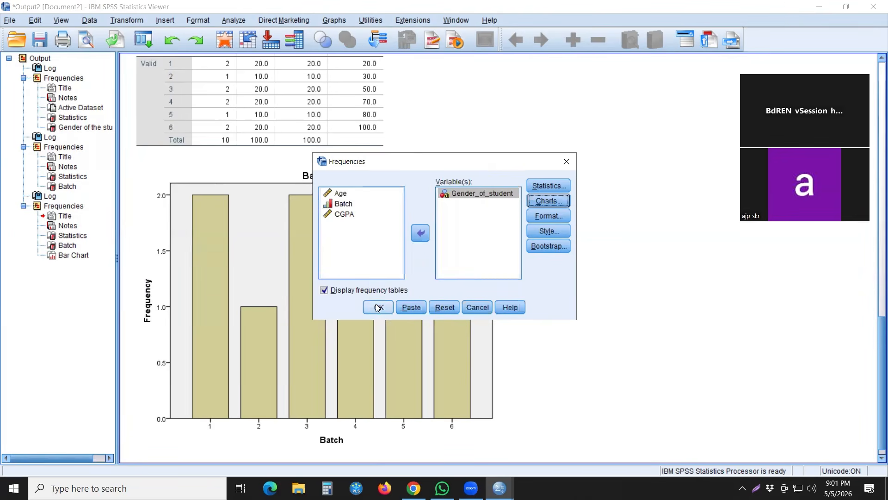
left_click(377, 307)
scroll(378, 306, "down", 5)
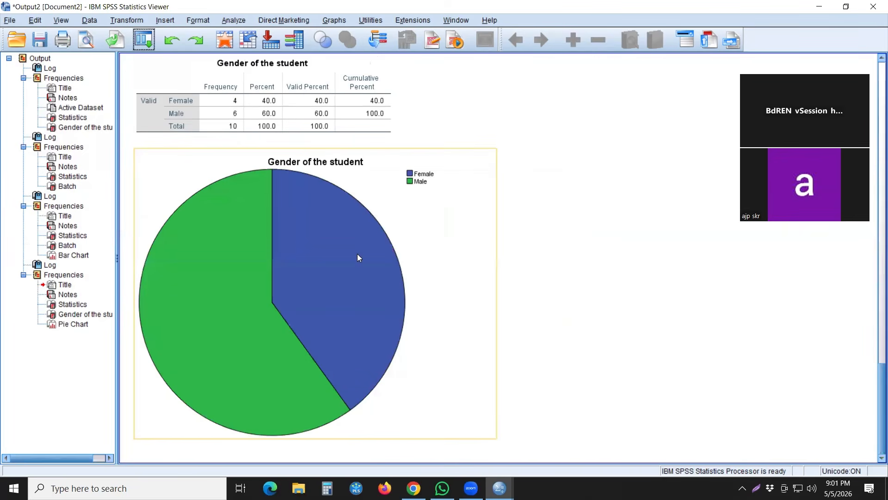
left_click(235, 95)
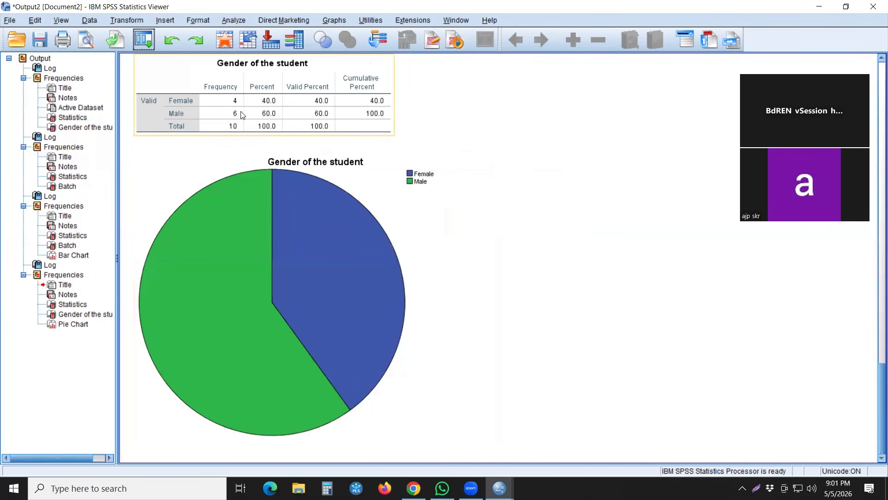
left_click(359, 187)
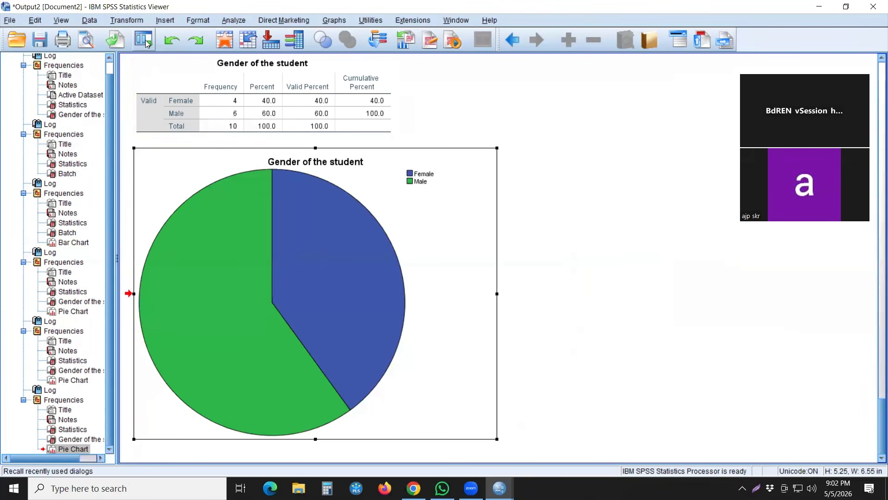
Return to the dataset and review the Age and CGPA values of the ten cases.
left_click(821, 11)
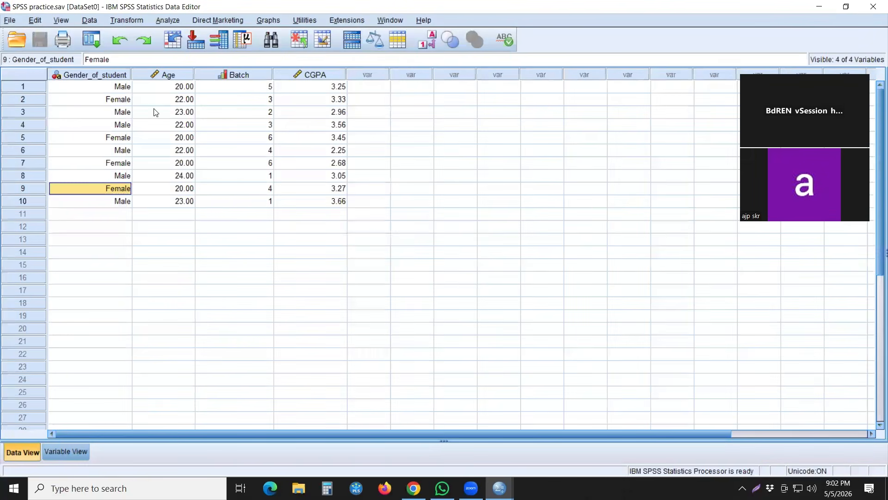
left_click_drag(161, 88, 161, 204)
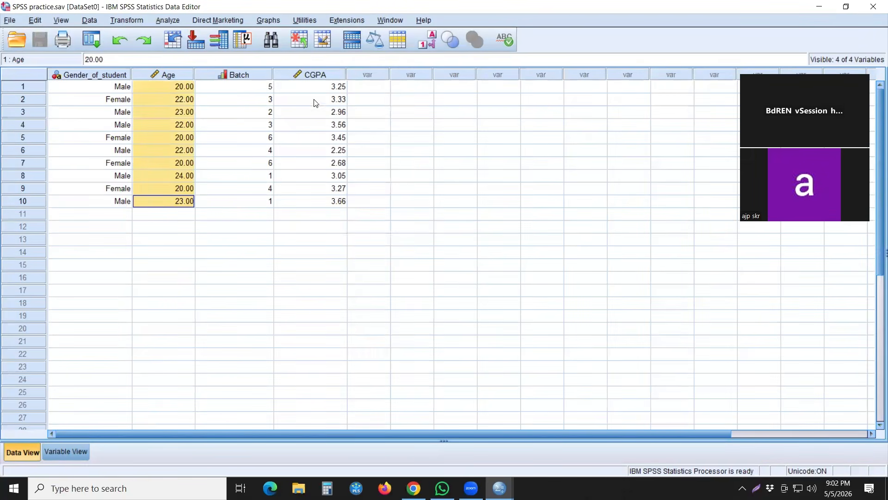
left_click_drag(310, 86, 300, 209)
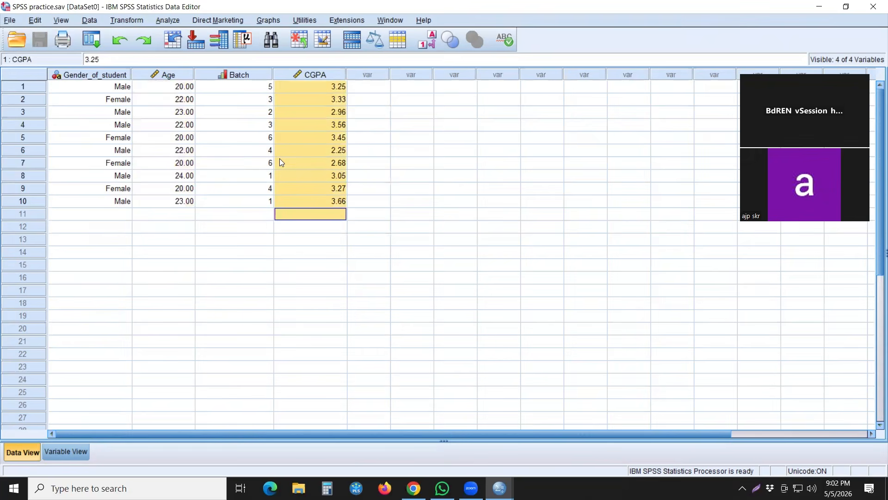
left_click(312, 205)
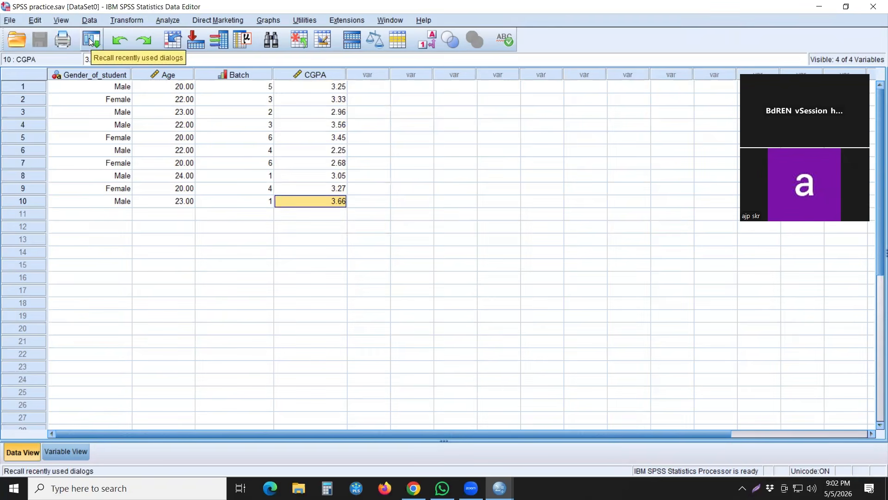
Set up a Descriptives analysis with Age and CGPA as the variables.
left_click(159, 21)
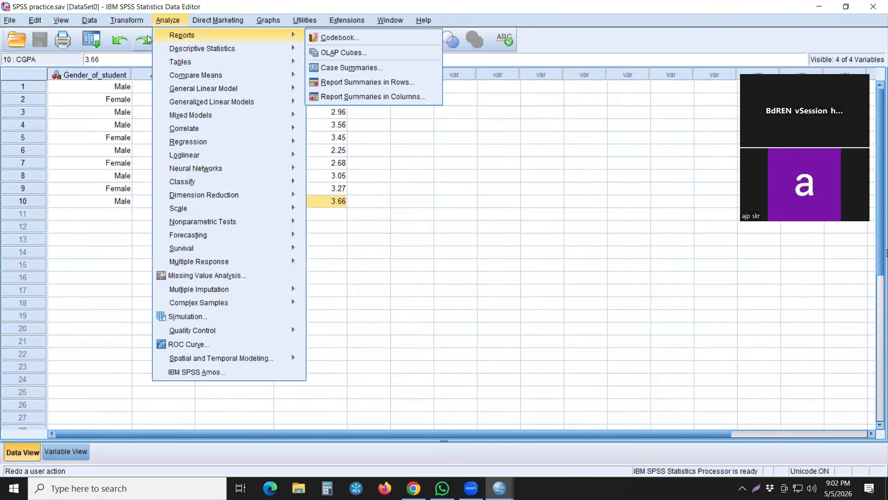
mouse_move(184, 50)
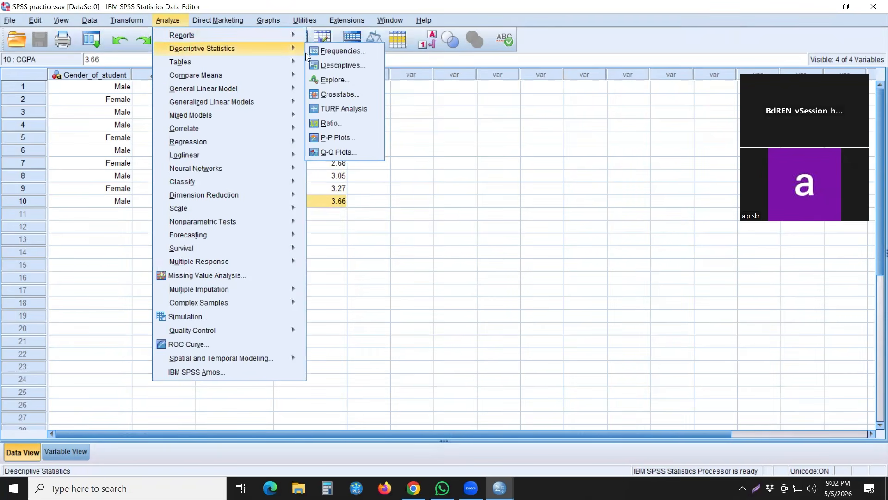
left_click(338, 66)
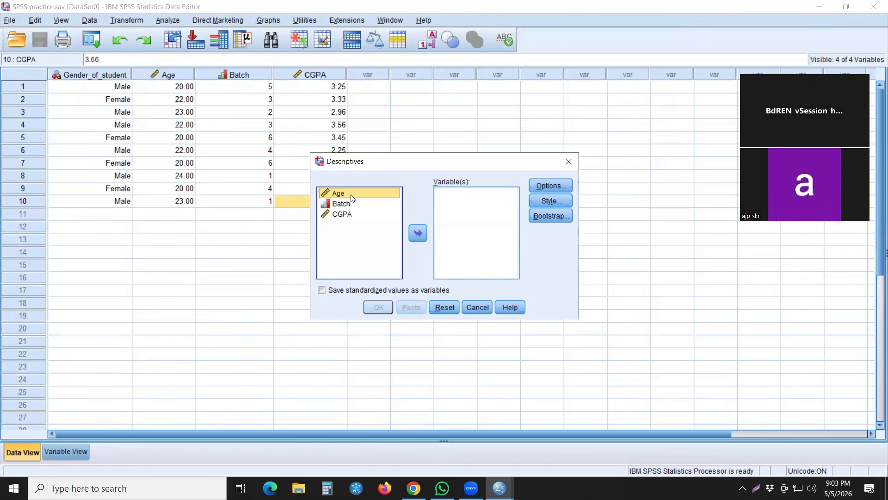
left_click_drag(354, 196, 456, 227)
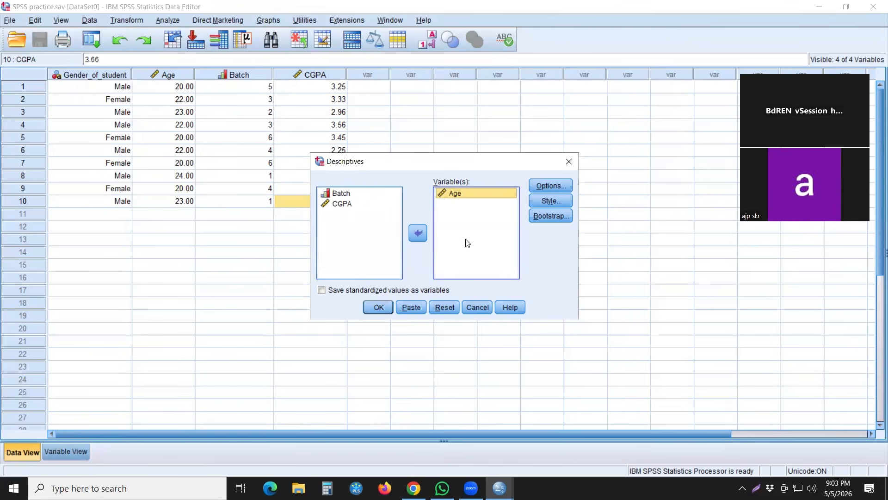
left_click(352, 207)
left_click(440, 195)
left_click(343, 204)
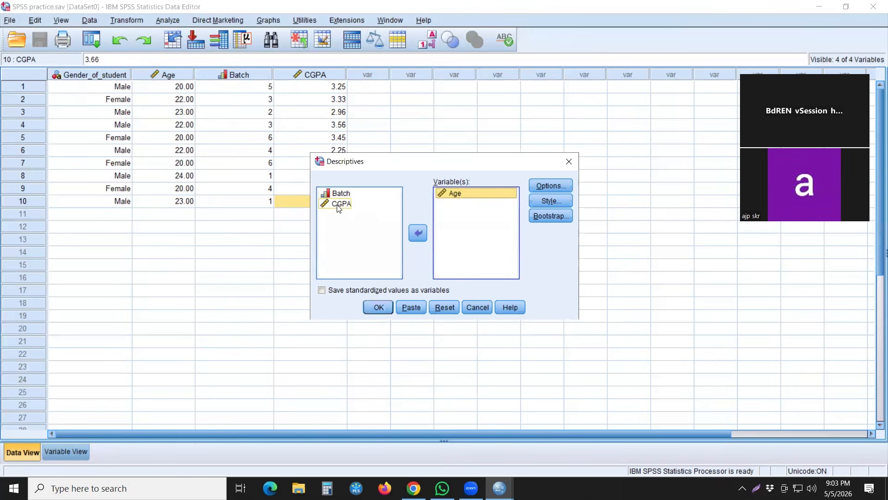
left_click(419, 232)
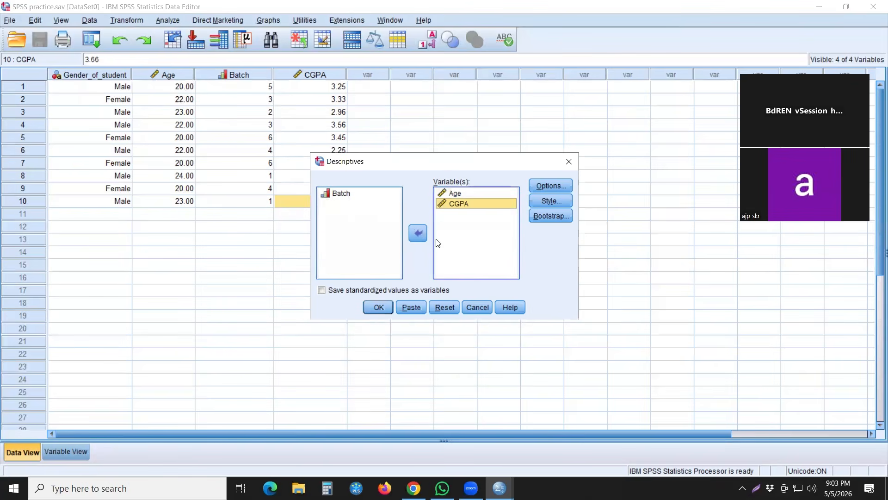
Accept Mean, Std. deviation, Minimum and Maximum as the statistics, run Descriptives, and maximize the output window to view the results.
left_click(554, 186)
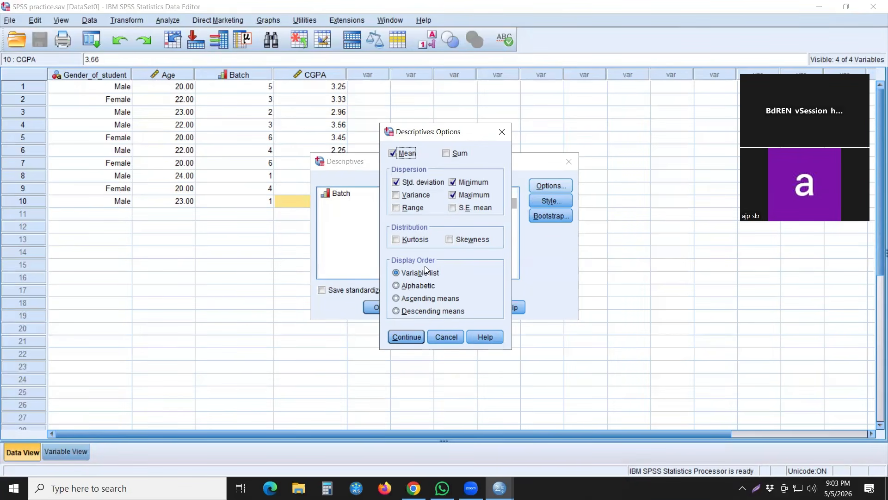
left_click(403, 337)
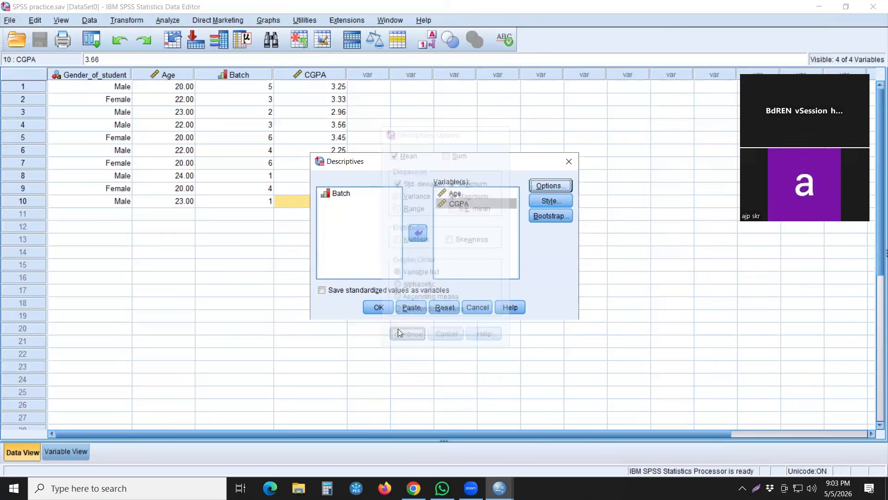
left_click(378, 307)
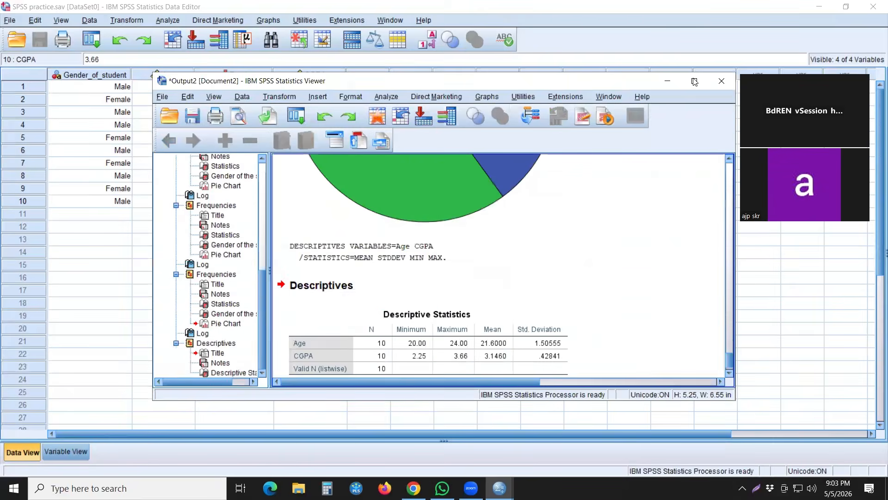
left_click(693, 82)
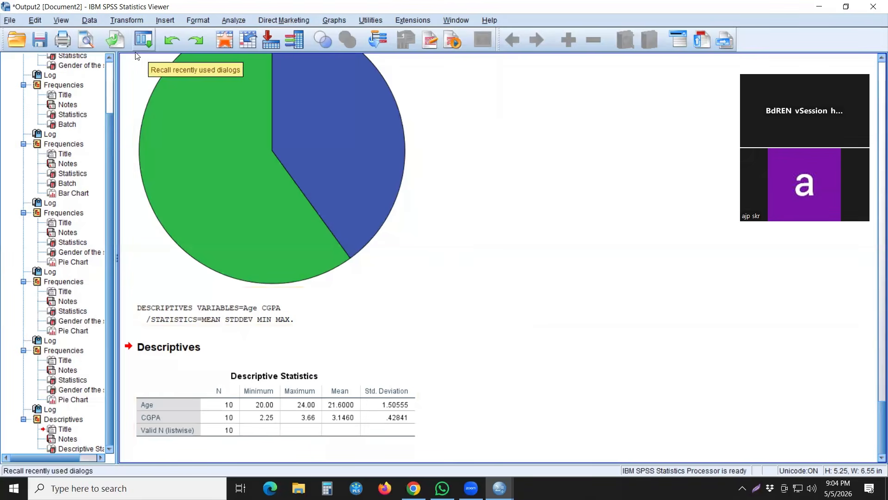
Rerun Descriptives on Age and CGPA with Variance, Range, Kurtosis and Skewness added to the statistics.
left_click(149, 39)
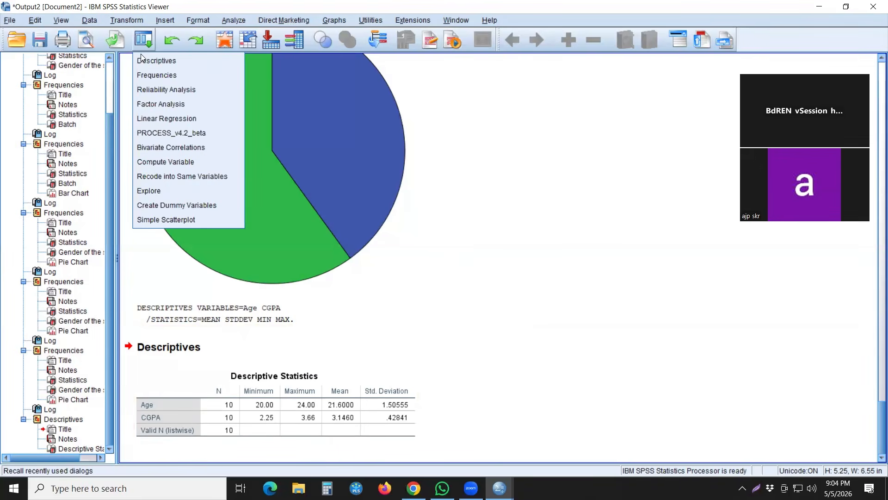
left_click(146, 59)
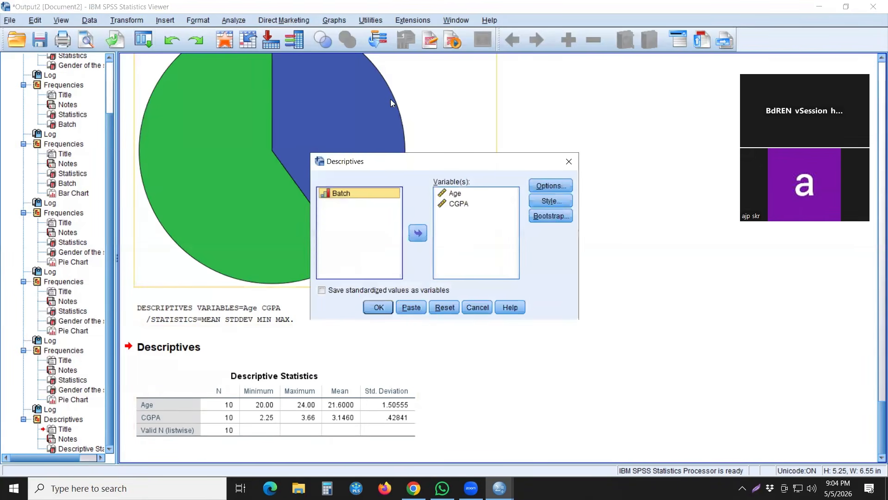
left_click(549, 184)
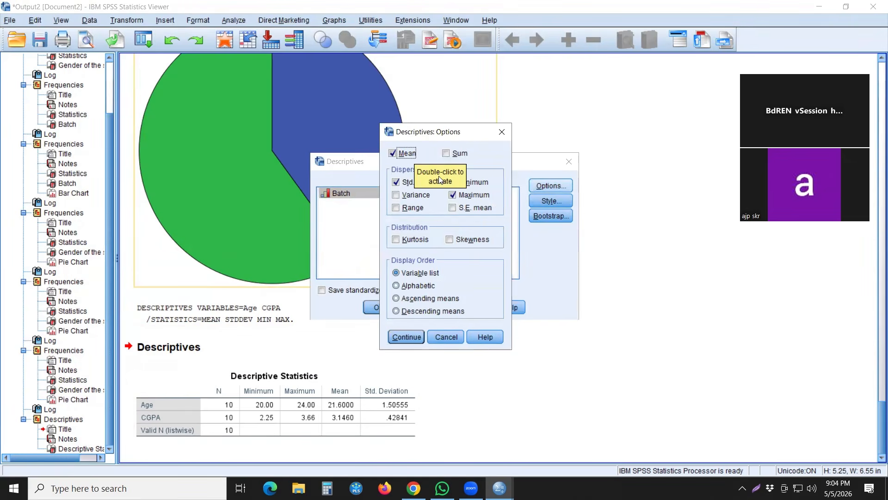
left_click(400, 194)
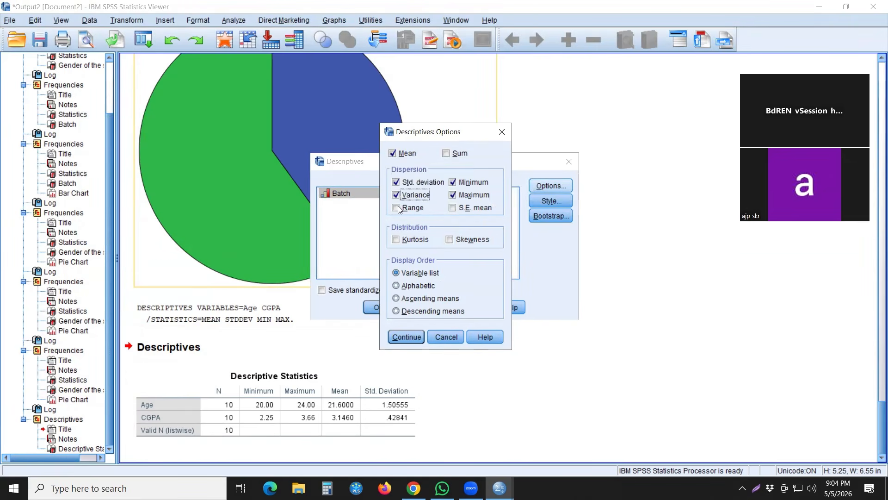
left_click(394, 208)
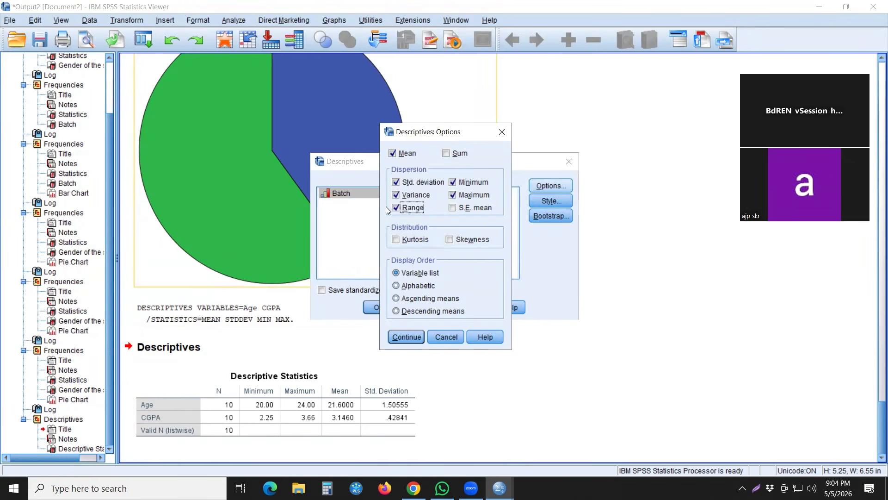
left_click(396, 239)
left_click(450, 239)
left_click(411, 336)
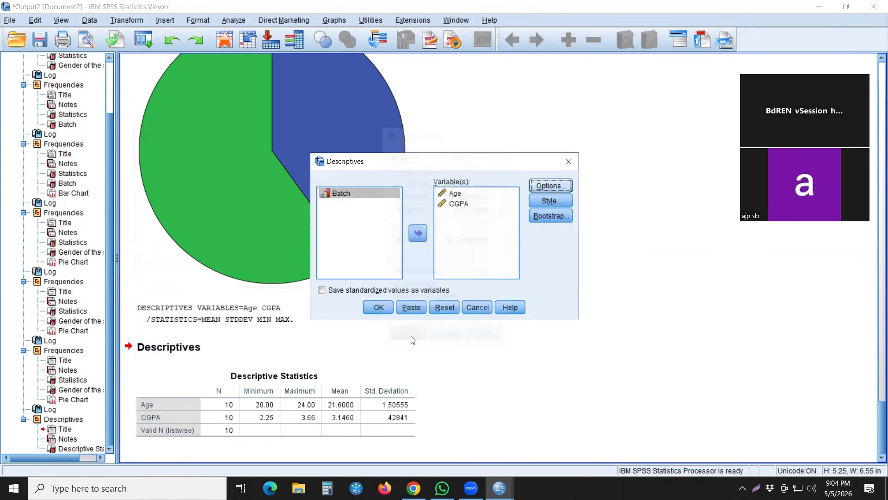
left_click(383, 307)
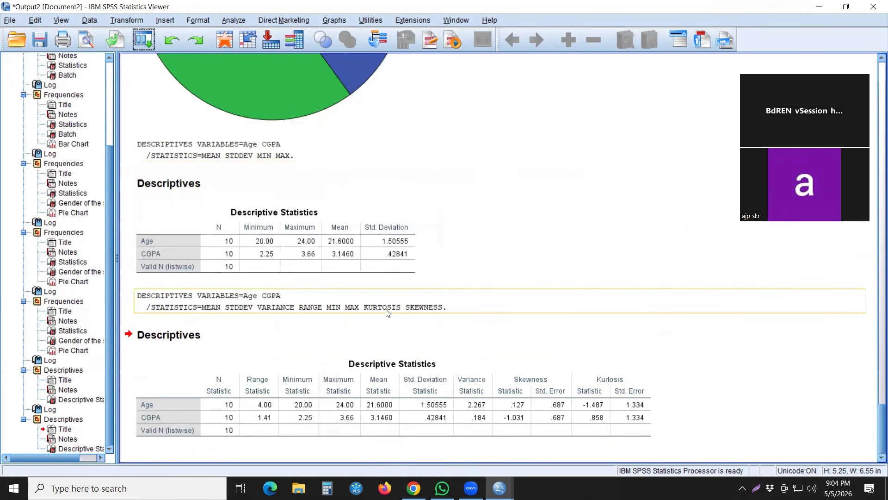
Examine the new Descriptive Statistics table for Age and CGPA, including the range, variance, skewness and kurtosis columns.
left_click(308, 405)
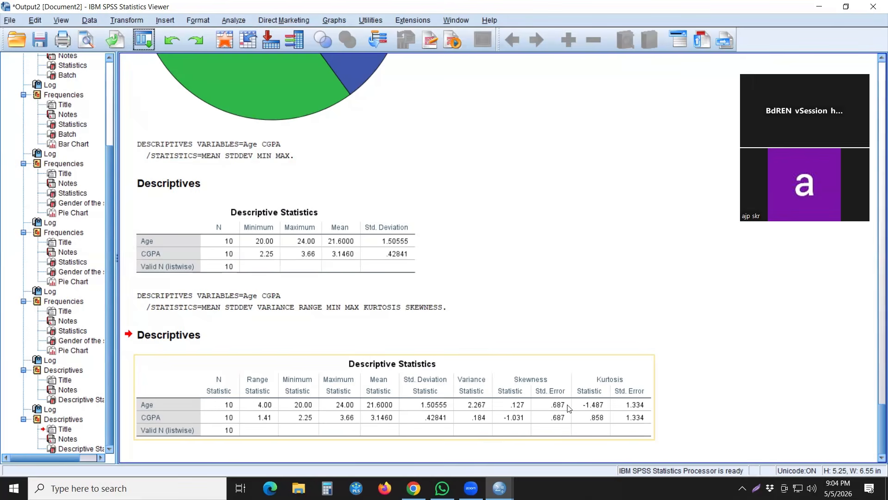
left_click(692, 406)
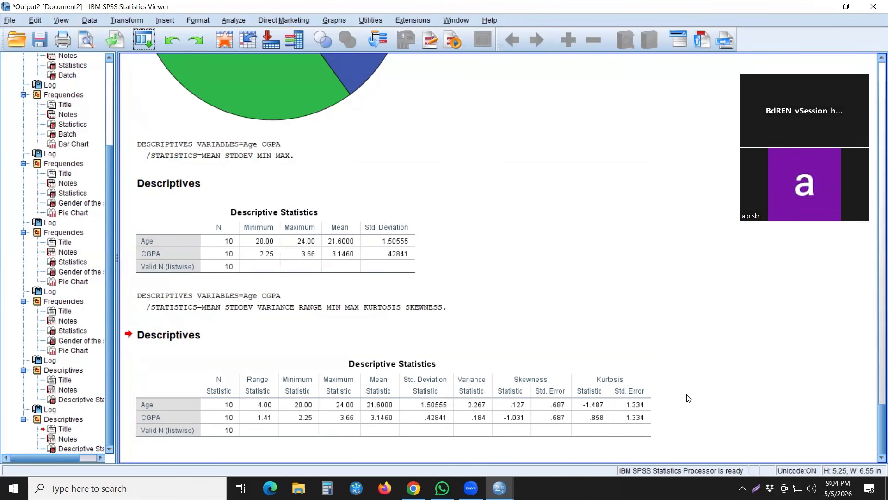
left_click(633, 383)
left_click(219, 457)
left_click(205, 423)
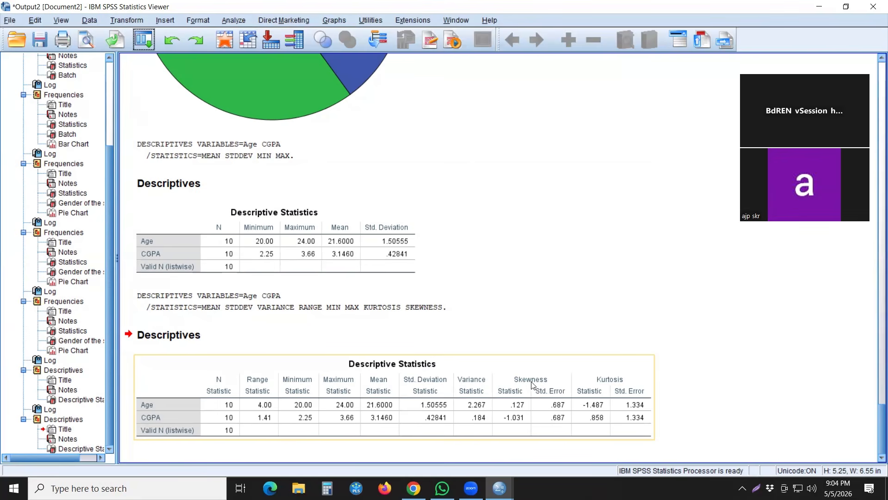
left_click(580, 300)
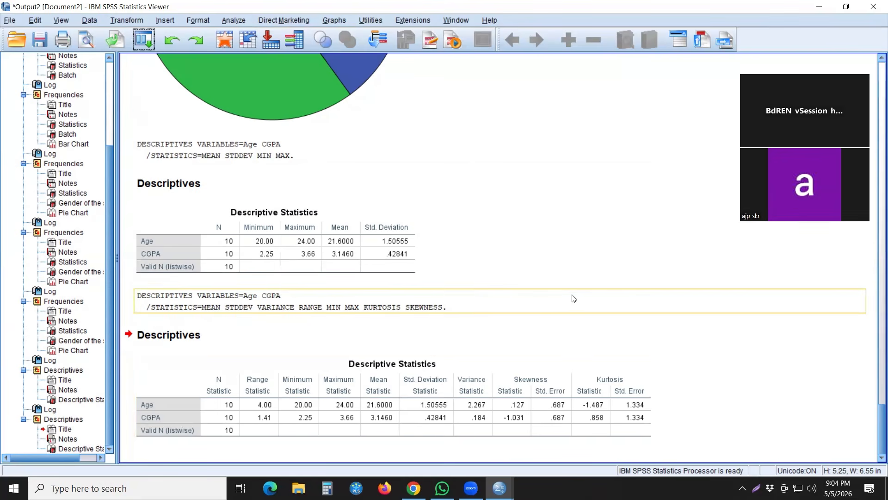
left_click(427, 374)
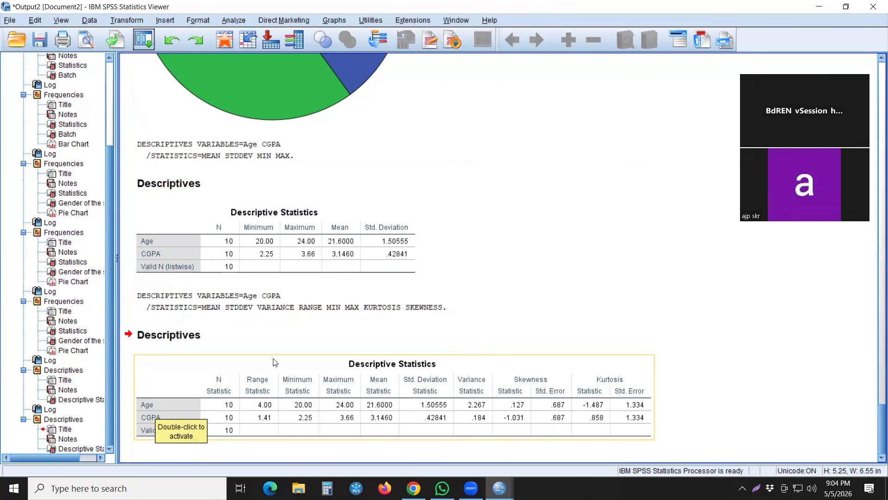
Set up a Frequencies analysis with Age and CGPA as the variables in place of Gender_of_student.
left_click(144, 43)
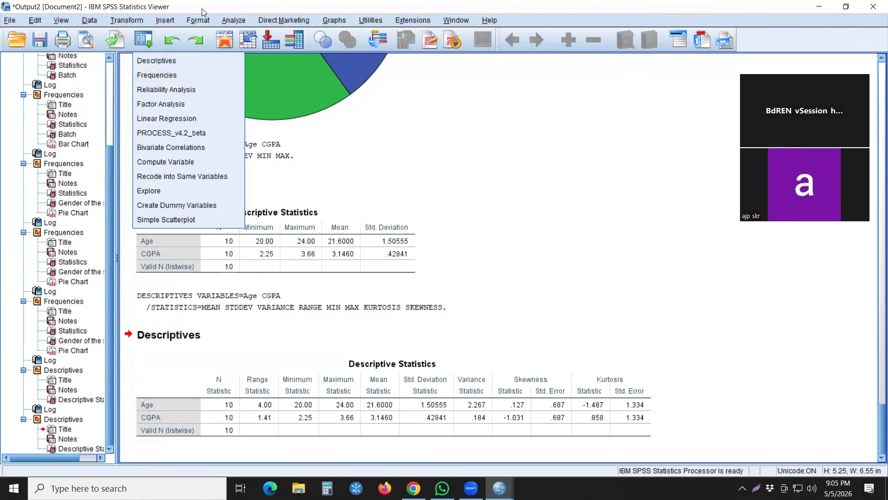
left_click(234, 21)
mouse_move(257, 46)
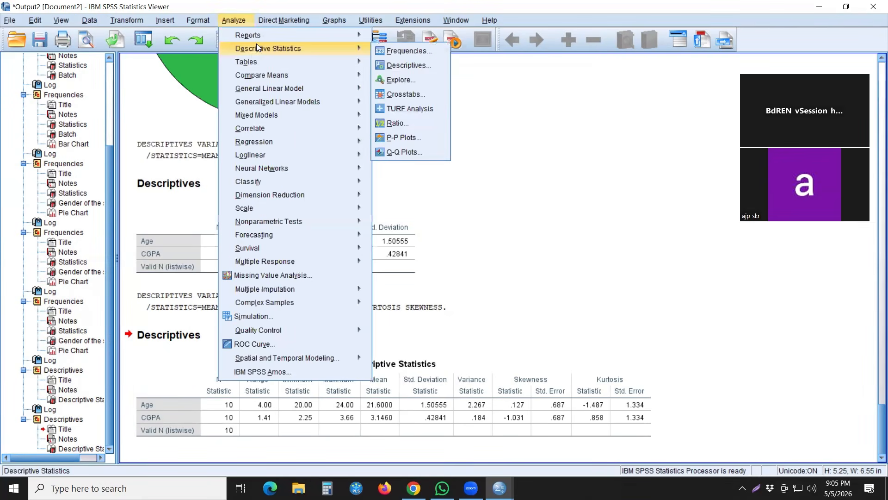
left_click(402, 52)
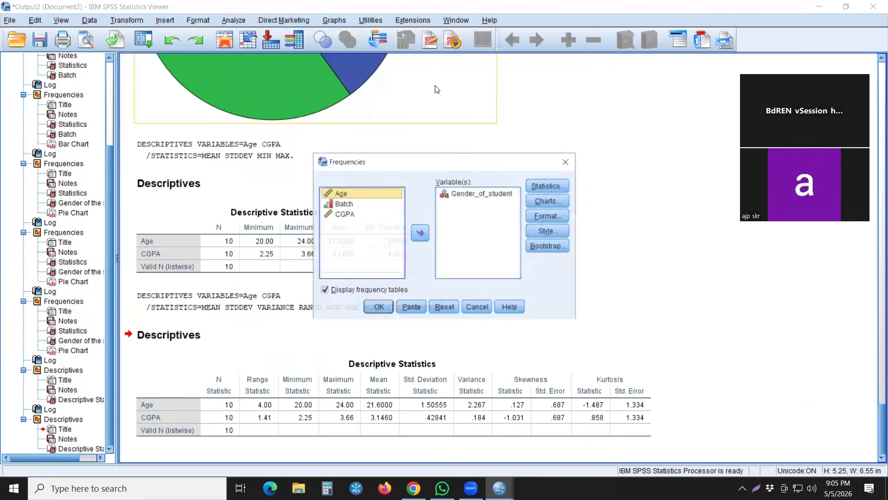
left_click(468, 193)
left_click(425, 233)
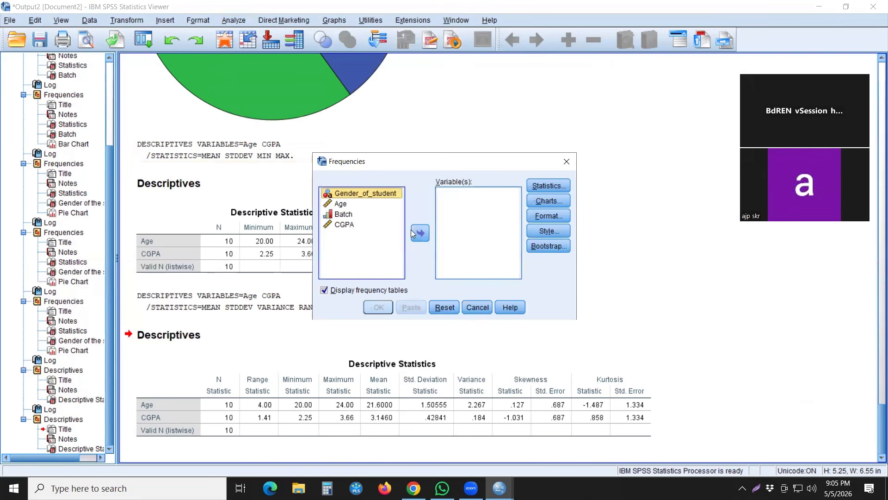
left_click(341, 203)
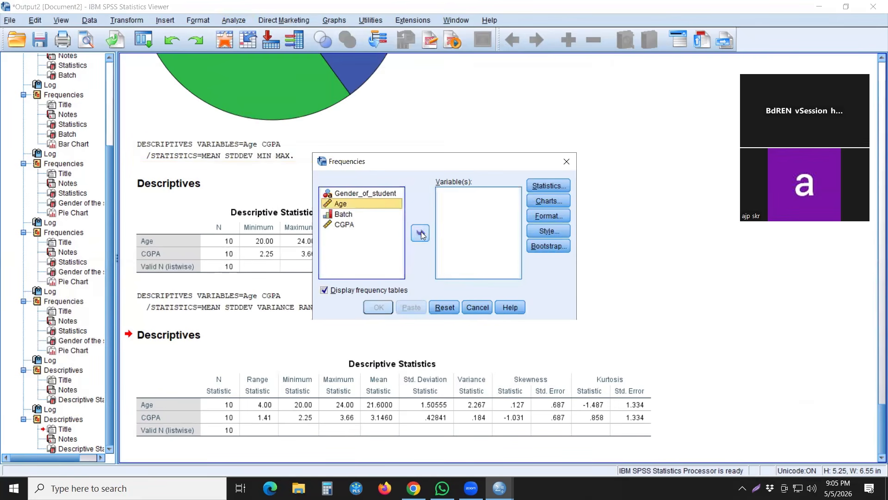
left_click(420, 233)
left_click(344, 214)
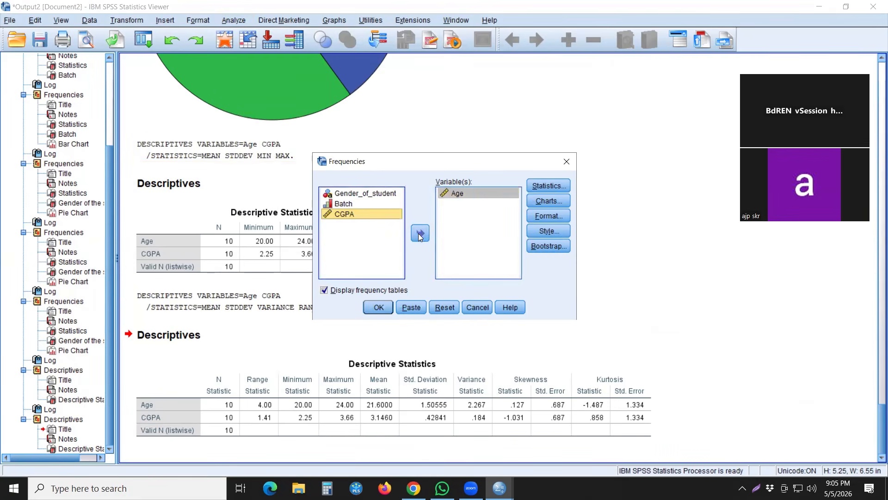
left_click(425, 235)
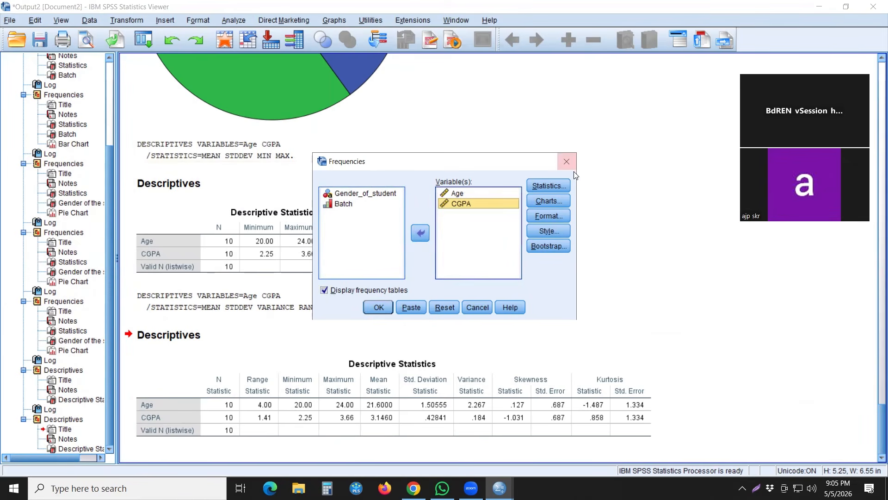
Include Mean, Median, Mode, Std. deviation, Variance, Range, Minimum and Maximum in the Frequencies statistics.
left_click(543, 186)
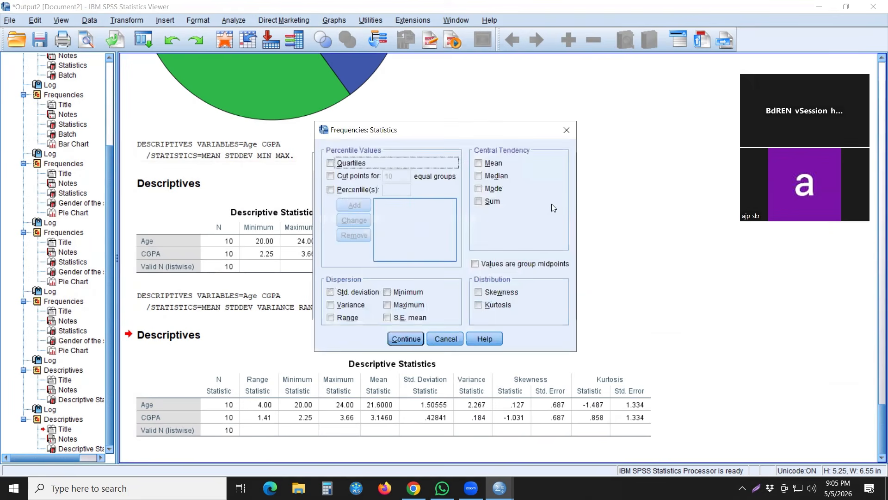
left_click(479, 163)
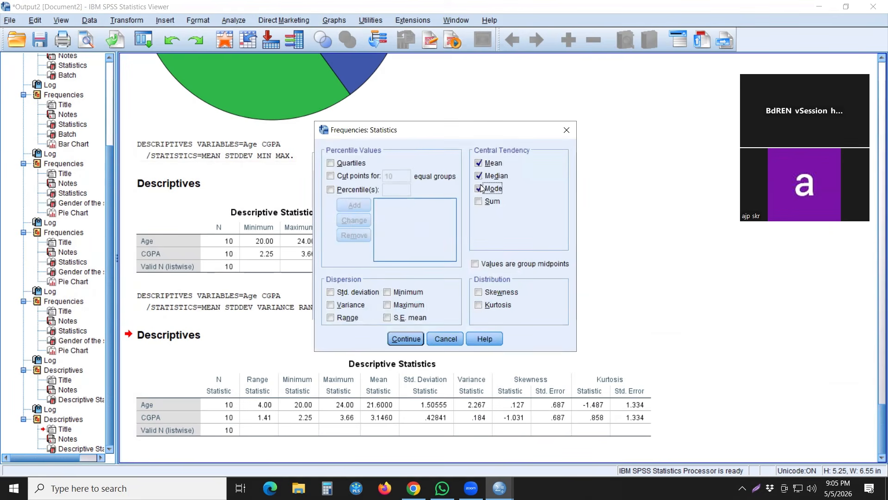
left_click(341, 291)
left_click(332, 304)
left_click(332, 317)
left_click(388, 292)
left_click(388, 305)
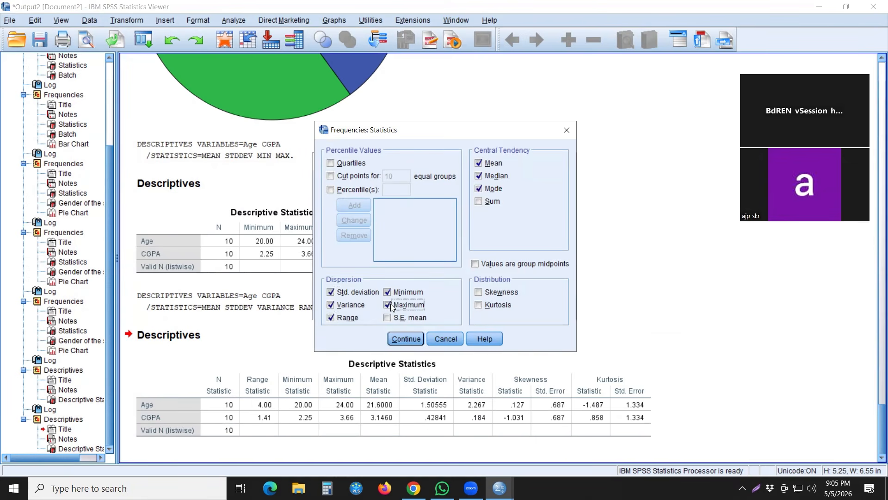
left_click(403, 338)
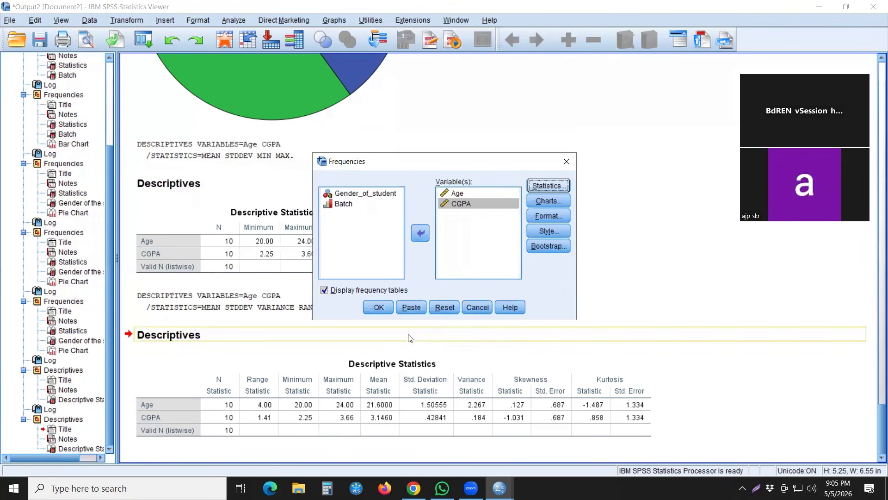
Set the chart type to histograms without a normal curve and run the Age and CGPA Frequencies analysis.
left_click(548, 200)
left_click(387, 224)
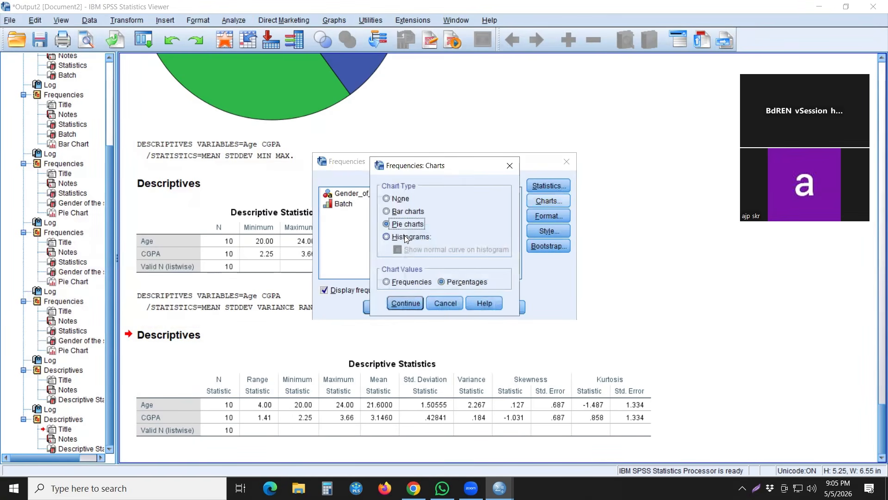
left_click(404, 236)
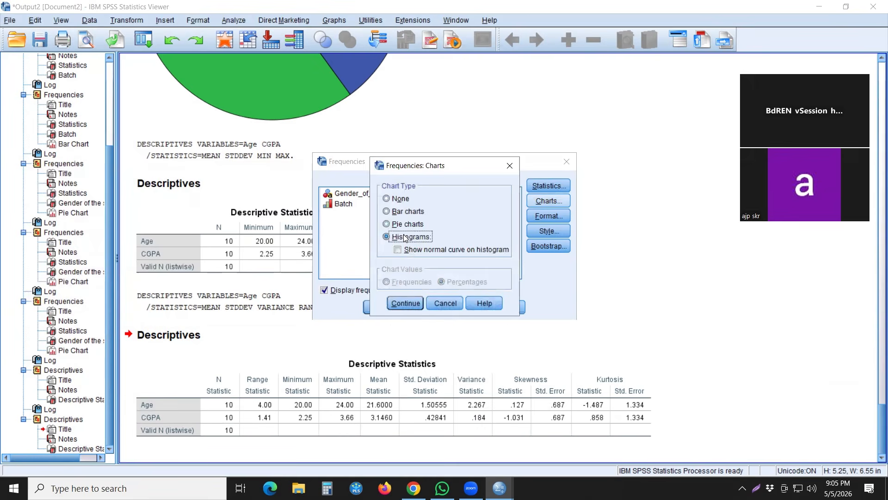
left_click(404, 301)
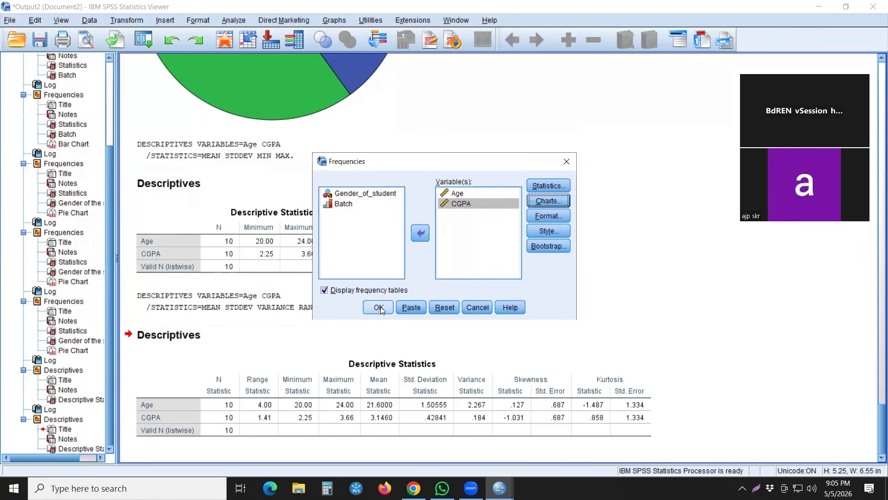
left_click(379, 307)
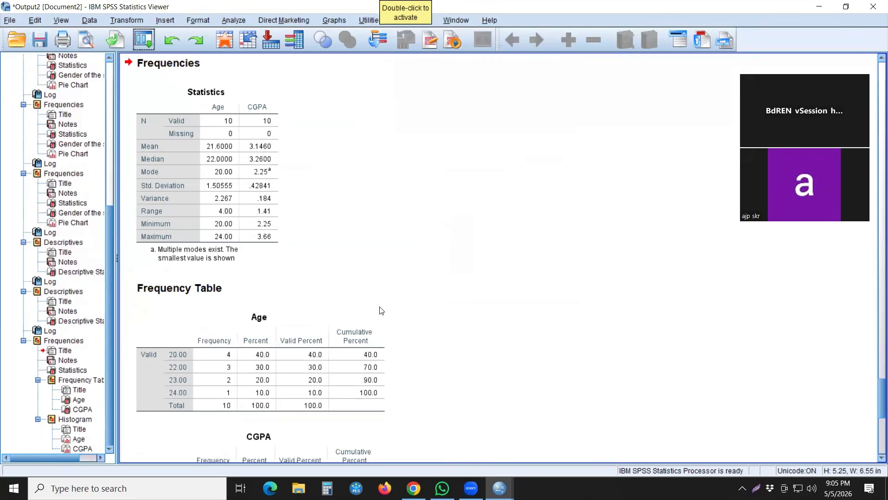
Review the frequency tables and the histograms produced for Age and CGPA.
scroll(398, 305, "down", 3)
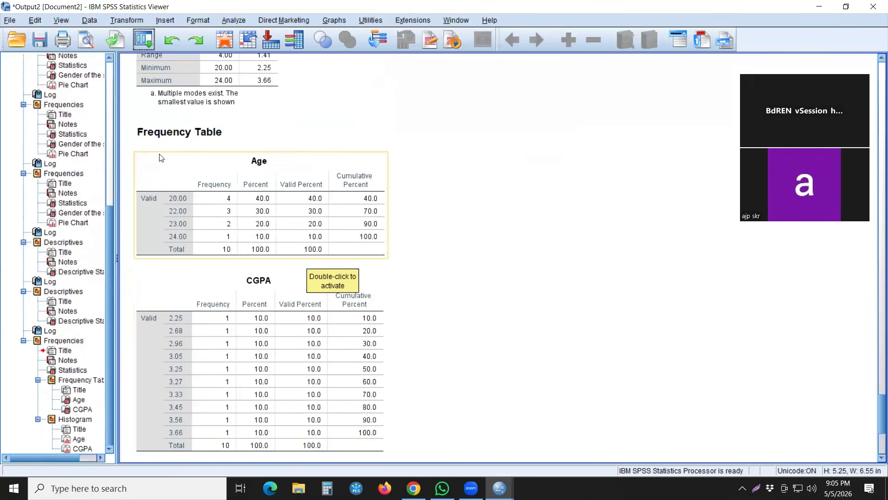
scroll(352, 236, "down", 3)
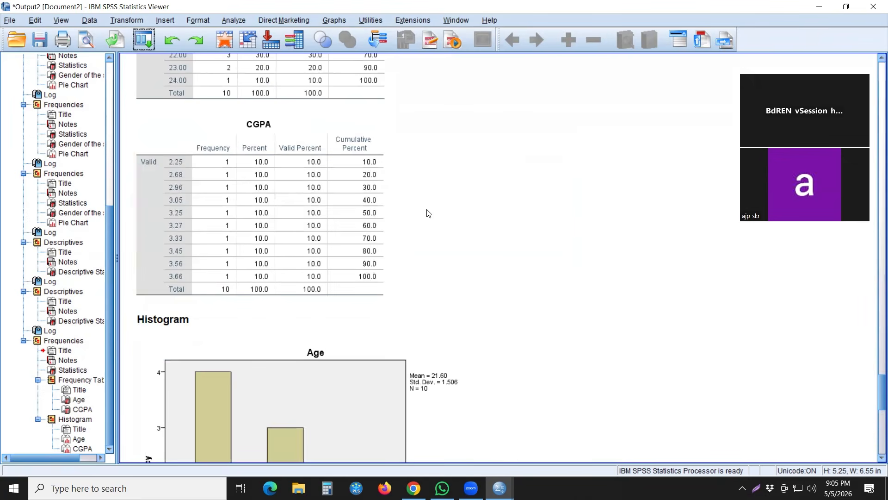
scroll(421, 218, "down", 2)
scroll(402, 245, "down", 3)
scroll(396, 243, "up", 2)
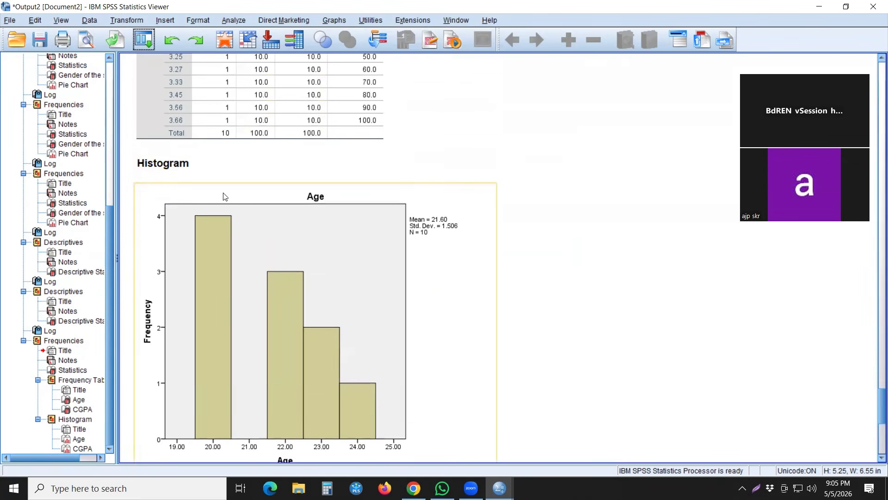
scroll(384, 294, "down", 7)
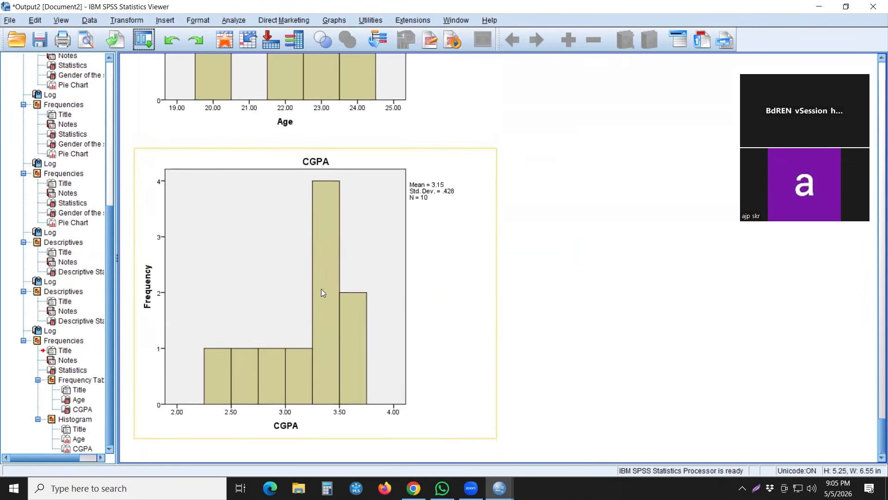
scroll(277, 266, "up", 2)
scroll(284, 268, "down", 2)
Compare the Frequencies Statistics table for Age and CGPA with the preceding Descriptive Statistics table, checking the mean, median and mode.
scroll(296, 266, "up", 13)
scroll(303, 269, "up", 3)
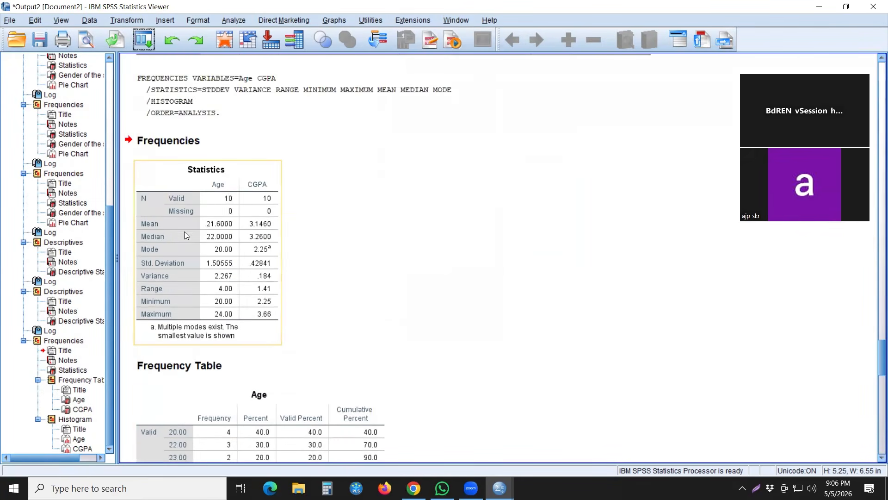
scroll(274, 188, "up", 5)
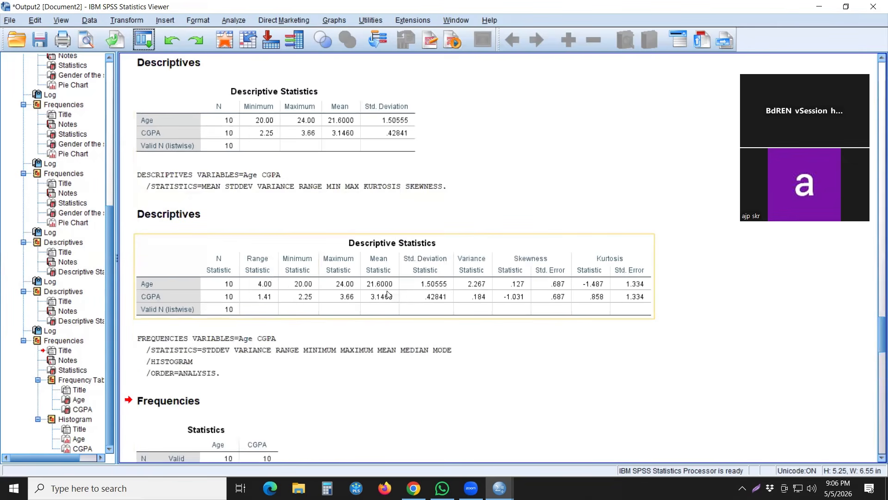
scroll(382, 289, "down", 5)
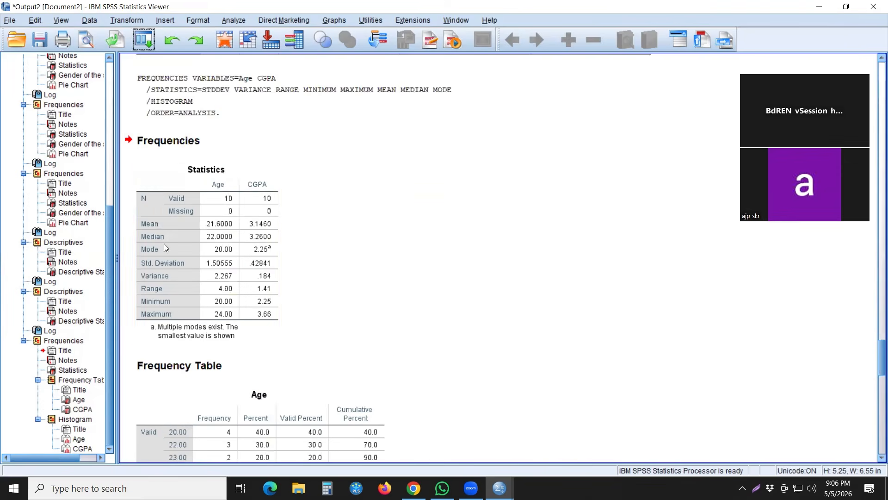
left_click(163, 243)
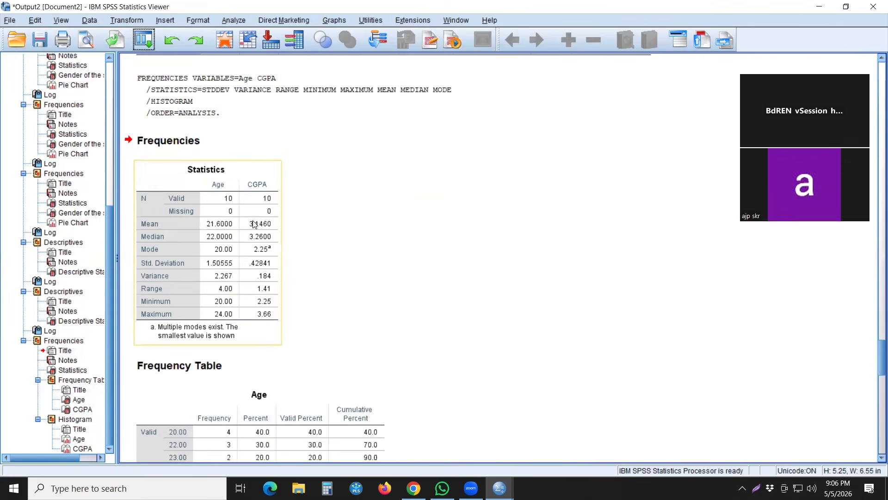
Compare the Age and CGPA means in the Descriptive Statistics table with the Frequencies Statistics table, including its median and mode rows.
scroll(252, 222, "up", 3)
left_click(155, 192)
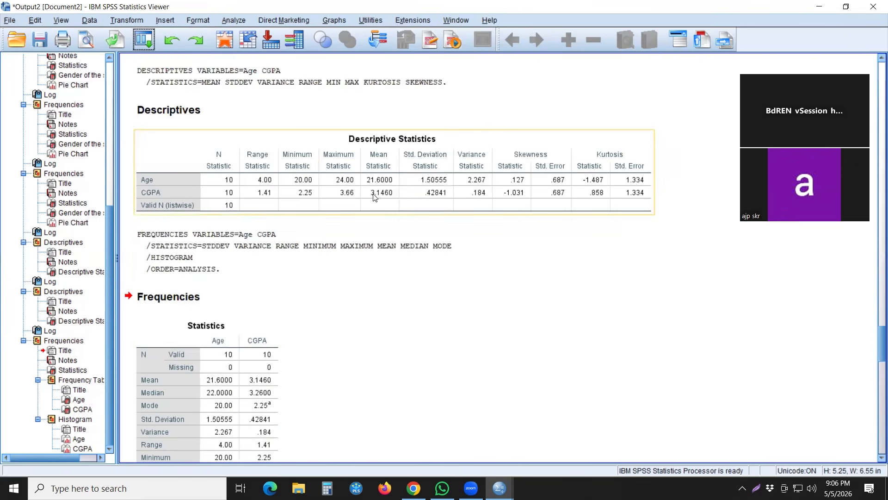
scroll(314, 218, "down", 3)
left_click(258, 231)
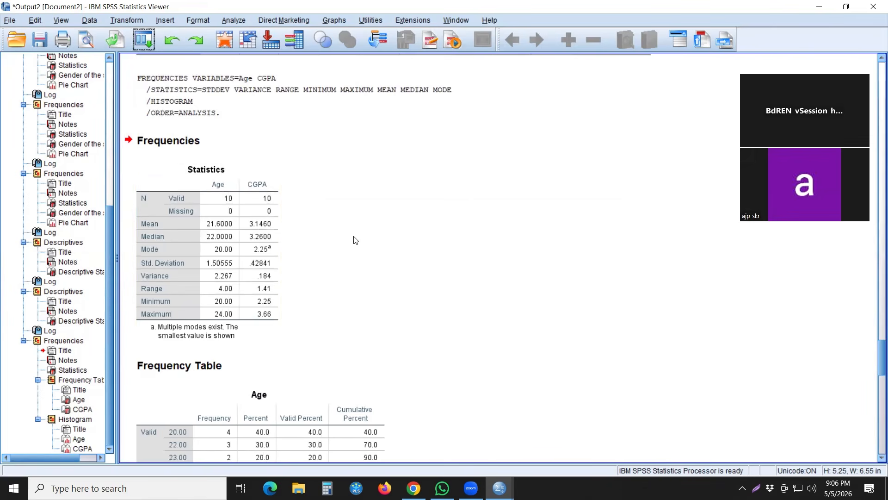
scroll(370, 239, "down", 1)
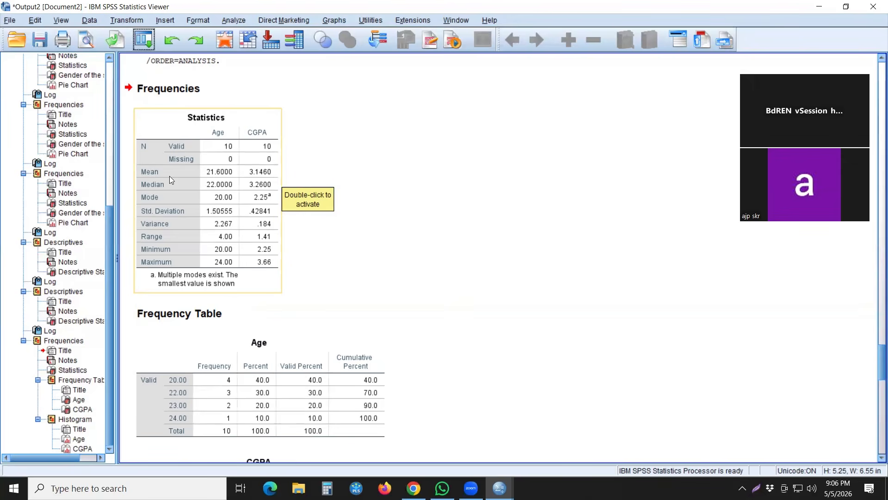
left_click(328, 261)
Examine the Age and CGPA frequency tables, checking the frequency, percent, valid percent and cumulative percent columns.
scroll(323, 257, "down", 3)
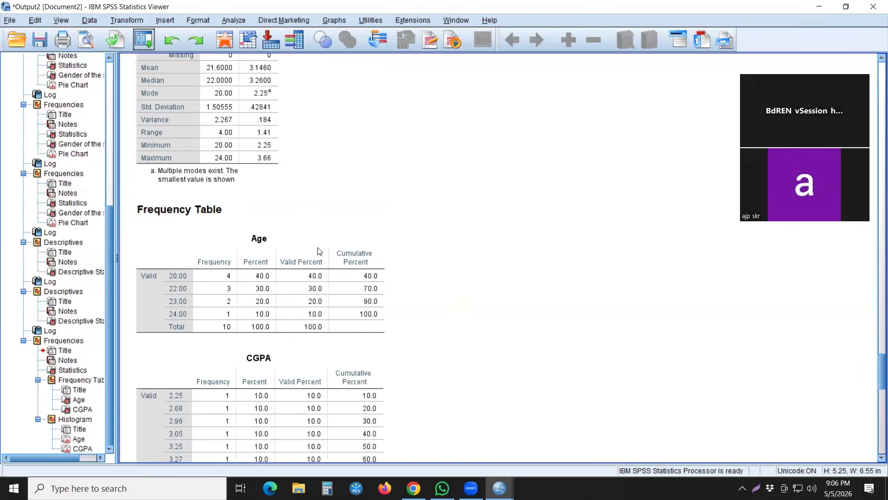
left_click(318, 252)
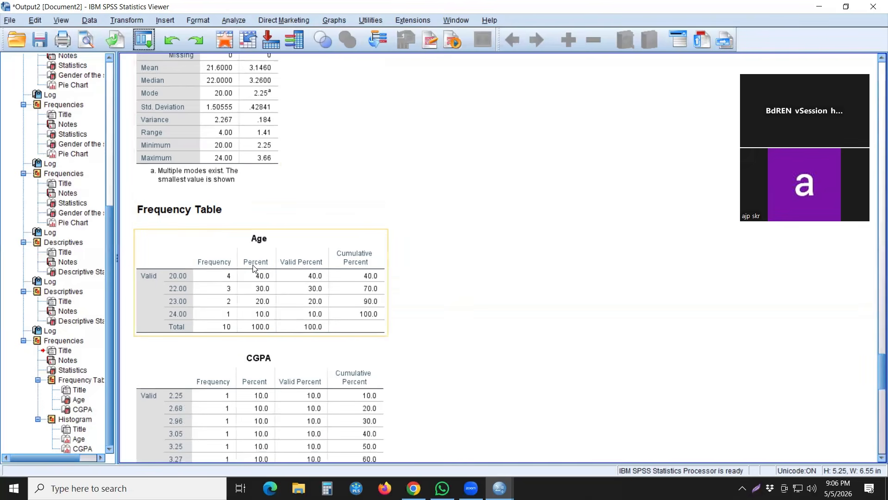
scroll(284, 264, "down", 3)
left_click(280, 265)
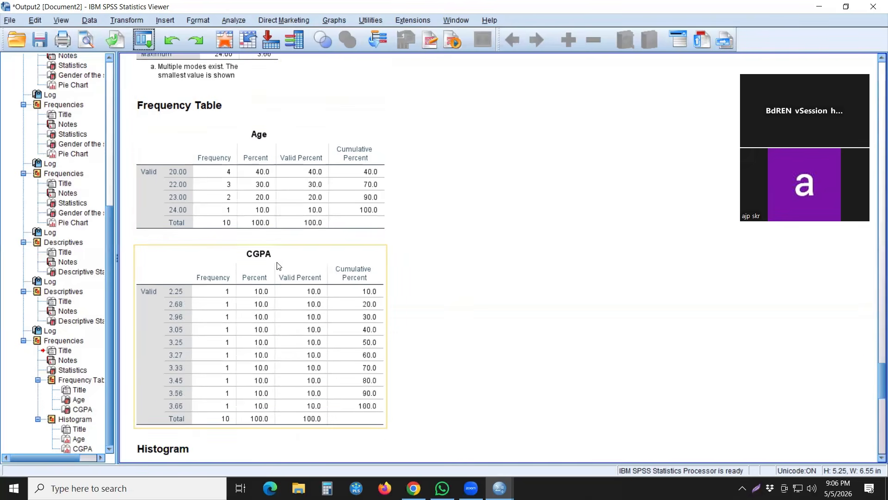
left_click(267, 222)
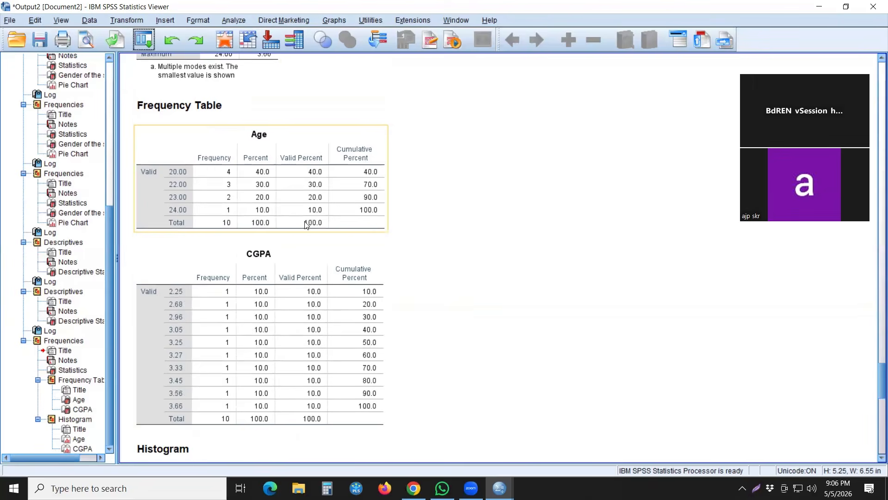
left_click(299, 256)
Examine the Age and CGPA histograms, including the mean, standard deviation and N noted beside each chart.
scroll(299, 258, "down", 3)
scroll(316, 261, "down", 6)
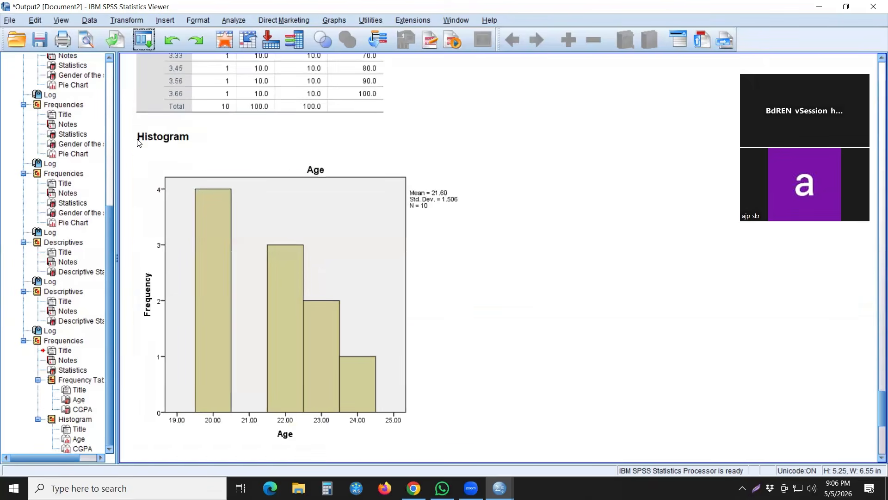
left_click(373, 242)
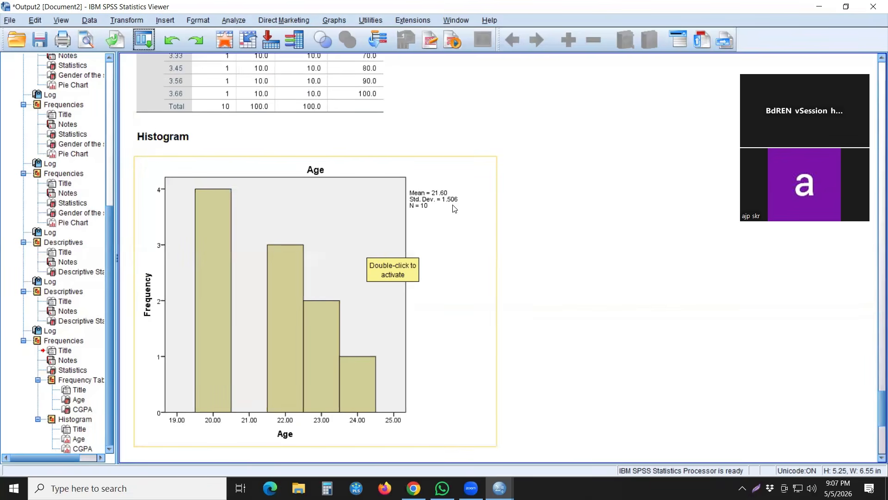
scroll(234, 341, "down", 7)
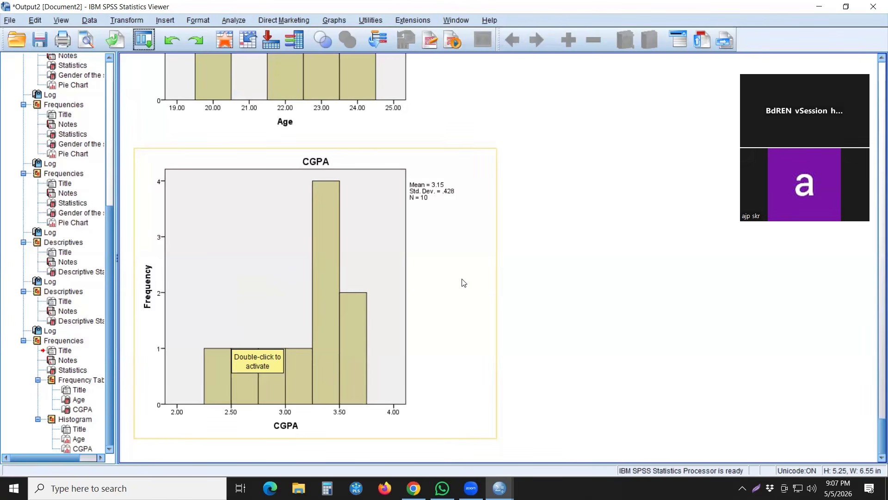
scroll(414, 290, "up", 4)
scroll(413, 289, "down", 2)
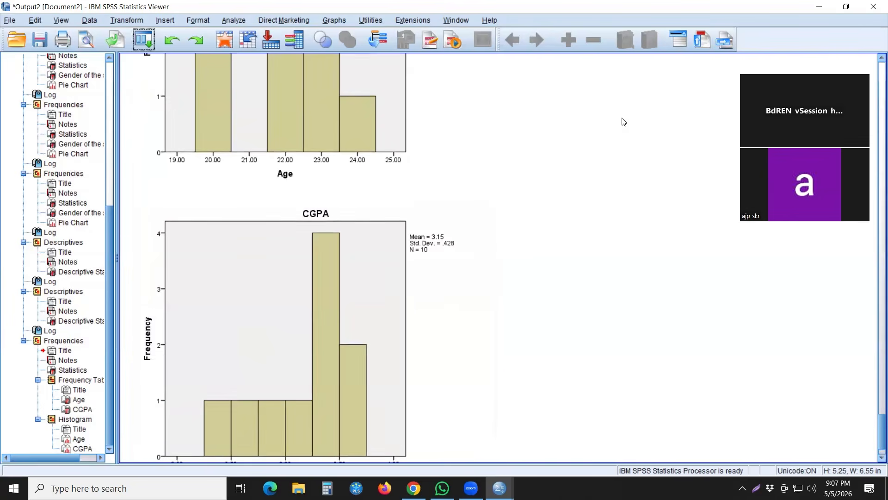
Go back over the Frequencies Statistics table and the Age and CGPA frequency tables.
scroll(513, 204, "up", 15)
scroll(515, 206, "up", 10)
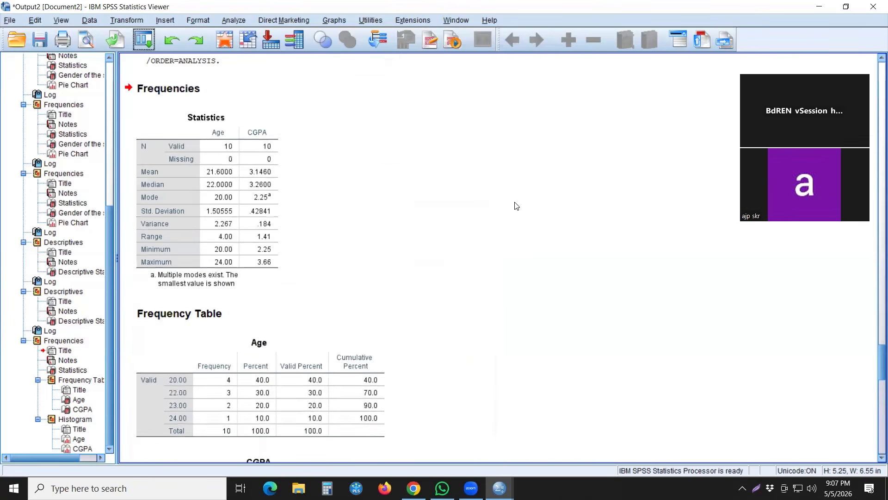
scroll(520, 208, "down", 5)
scroll(520, 208, "down", 3)
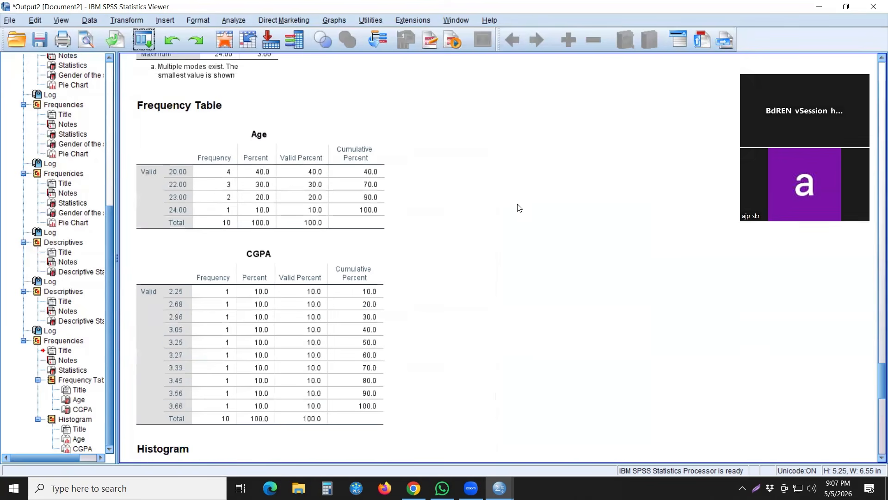